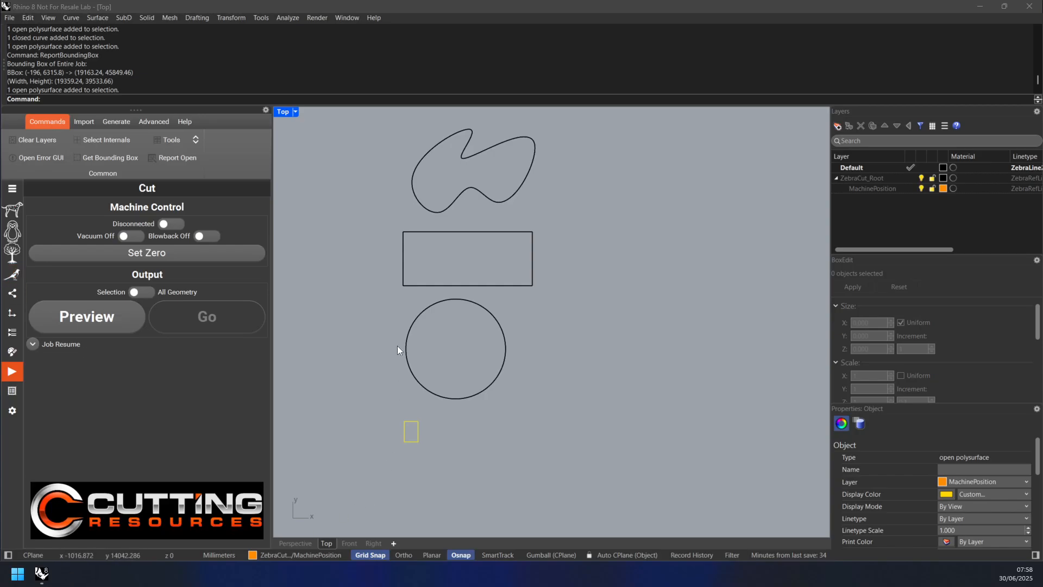
- Examine the freeform curve, rectangle and circle in the Top viewport against the yellow machine outline, selecting each shape individually
key("Escape")
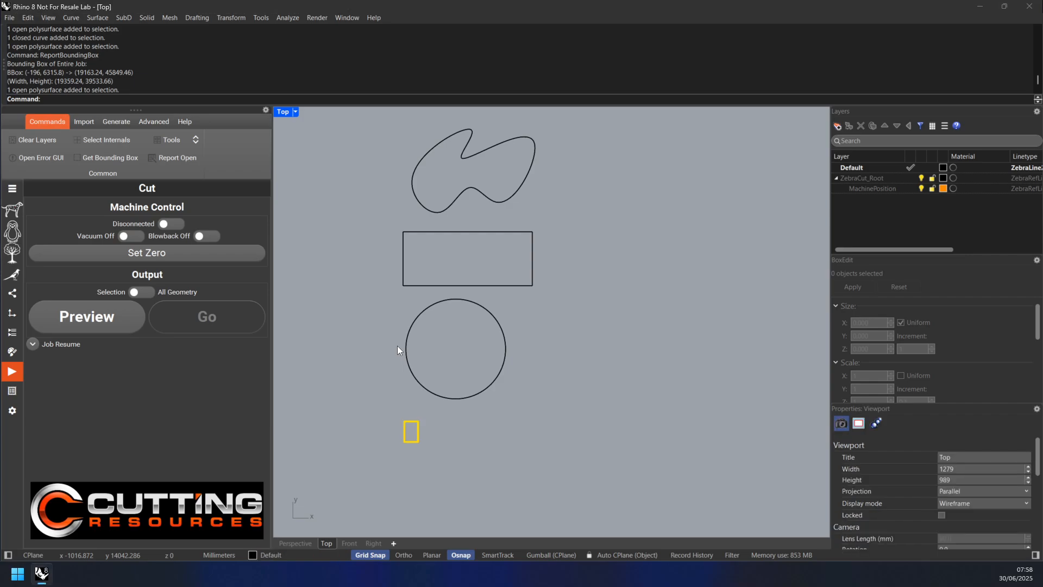
left_click(418, 317)
left_click(413, 285)
left_click(426, 211)
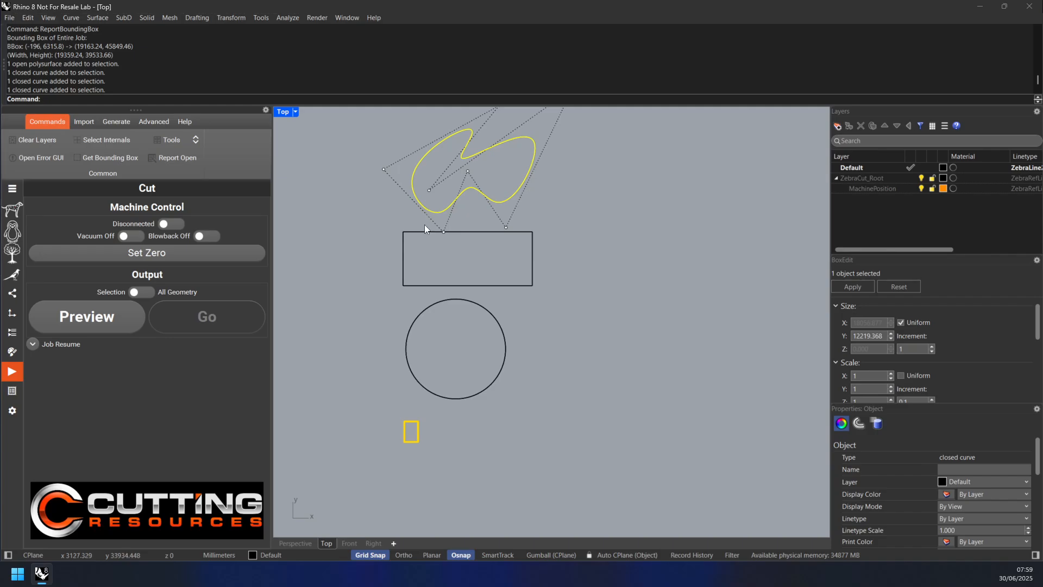
left_click(563, 365)
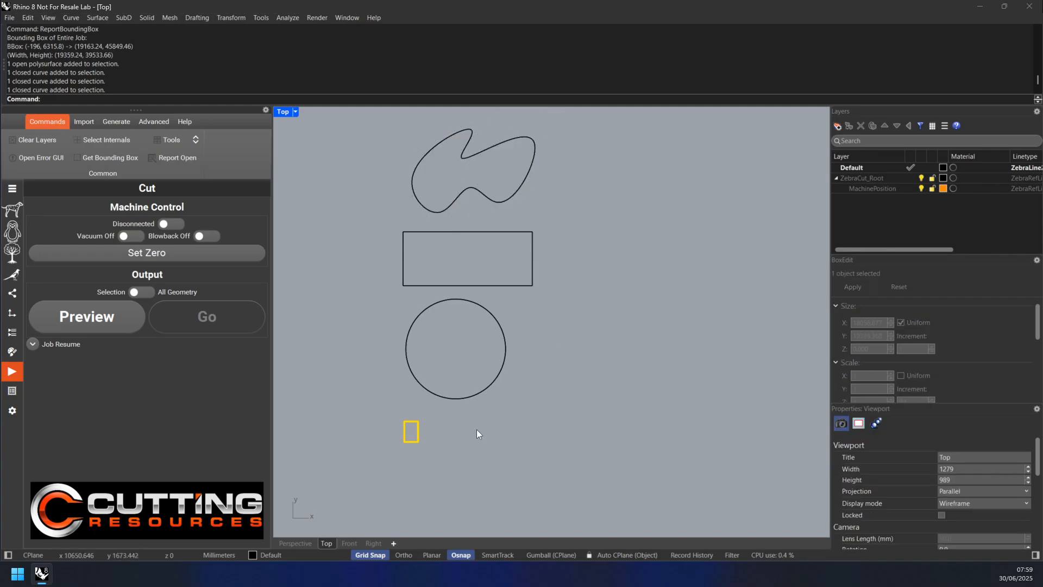
scroll(460, 426, "up", 2)
scroll(437, 428, "down", 2)
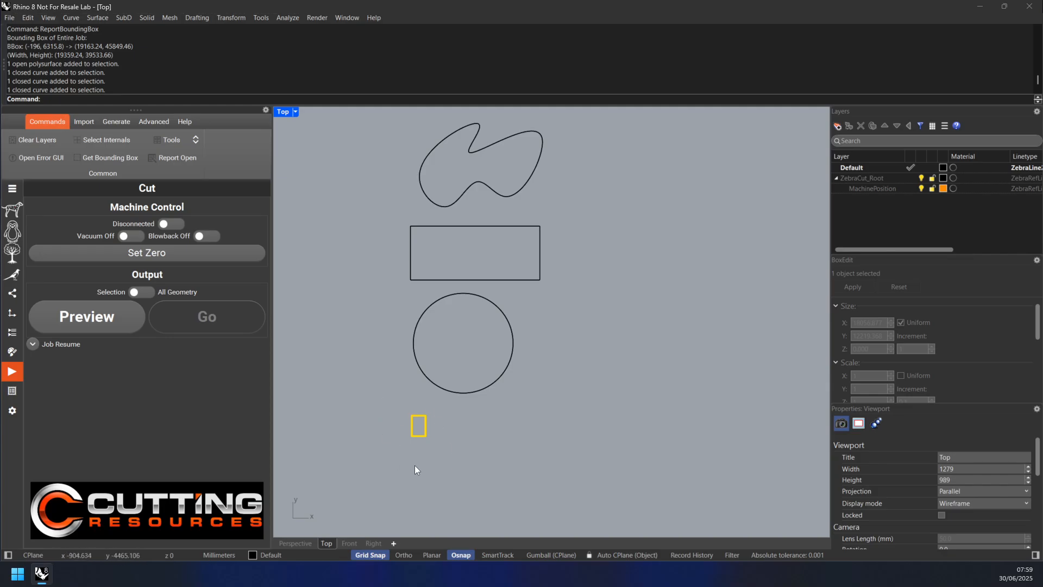
left_click(435, 387)
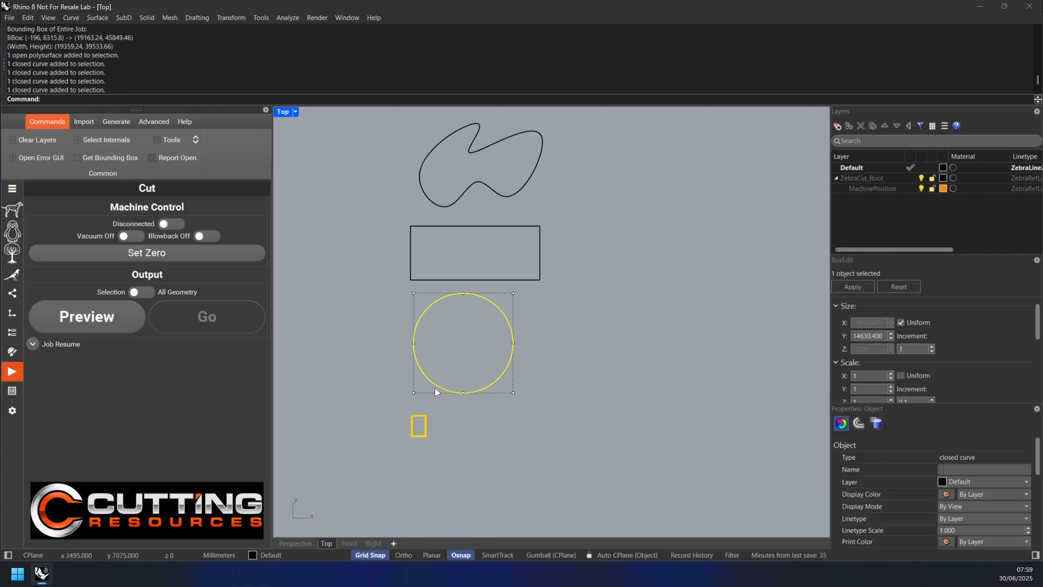
left_click(441, 279)
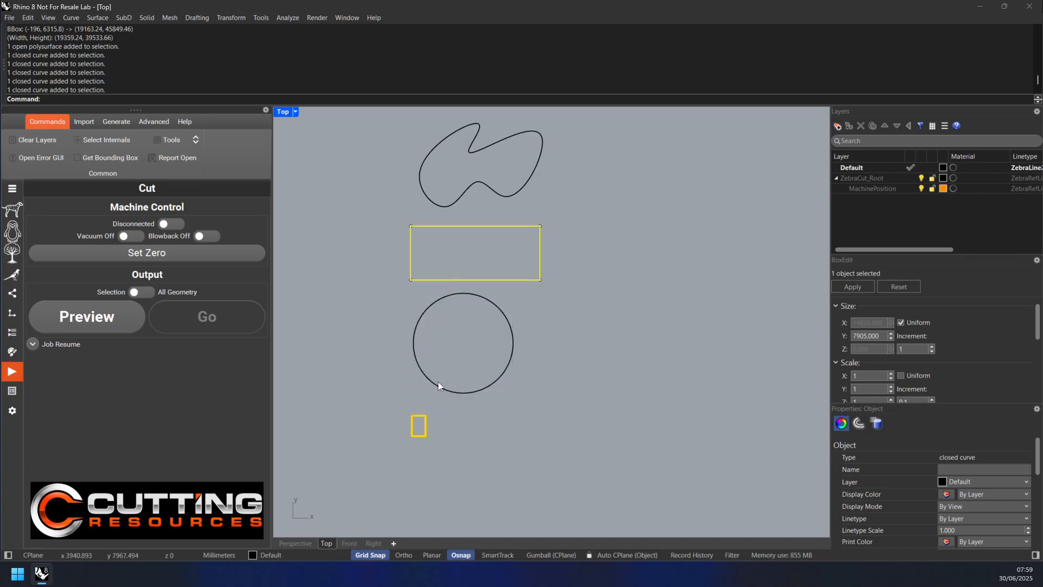
left_click(362, 370)
left_click(411, 344)
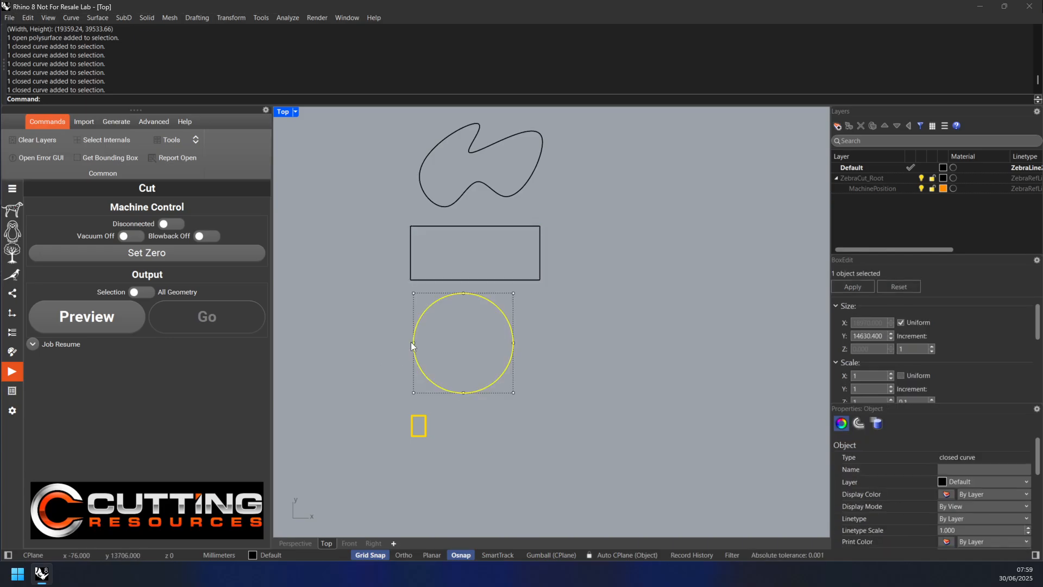
left_click(410, 272)
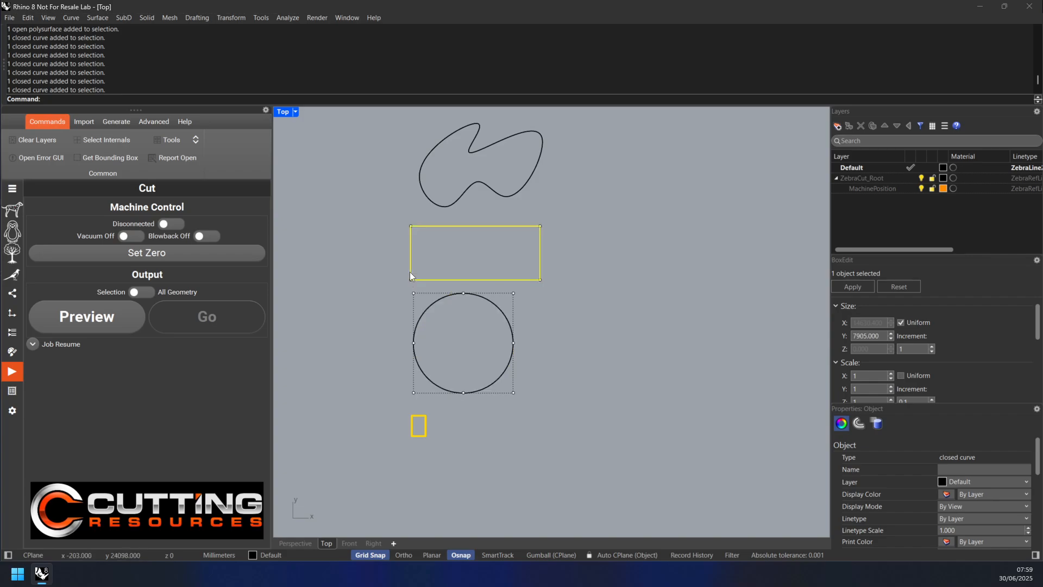
left_click(418, 400)
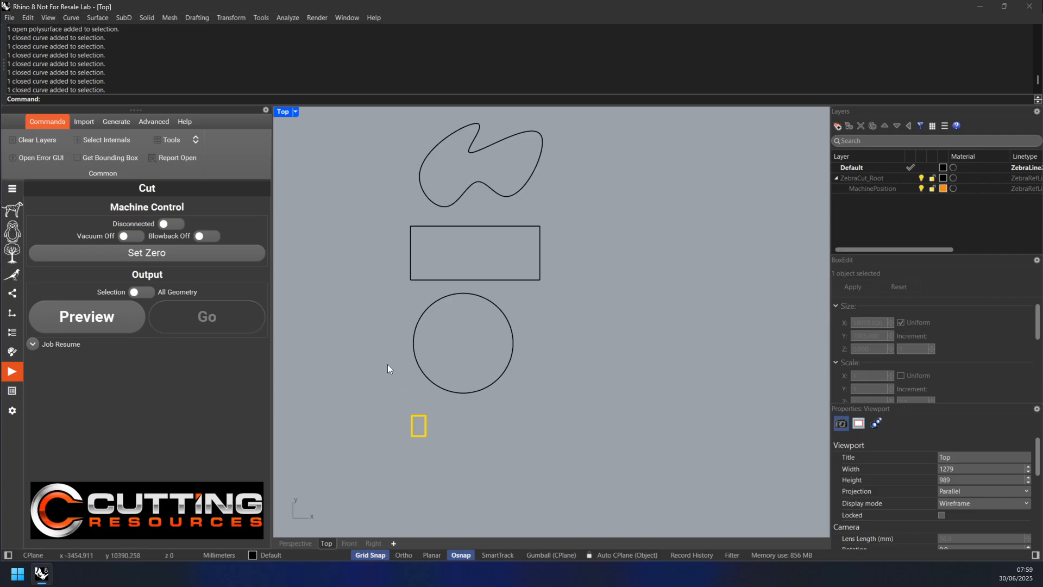
- Open the Prepare page and add a Number Parts step from the Labels group to the preparation pipeline
left_click(12, 189)
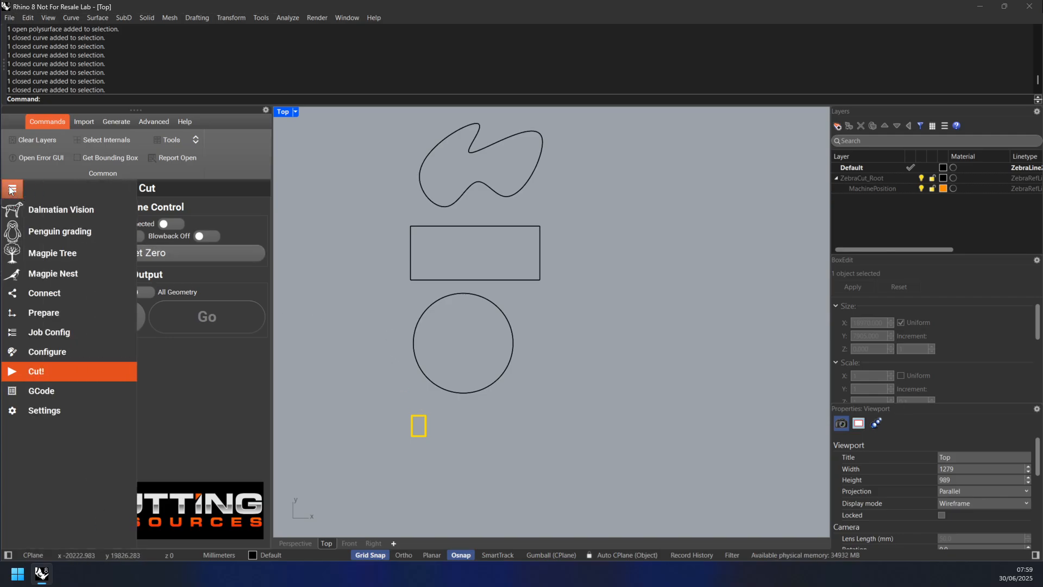
left_click(79, 313)
left_click(54, 213)
left_click(53, 227)
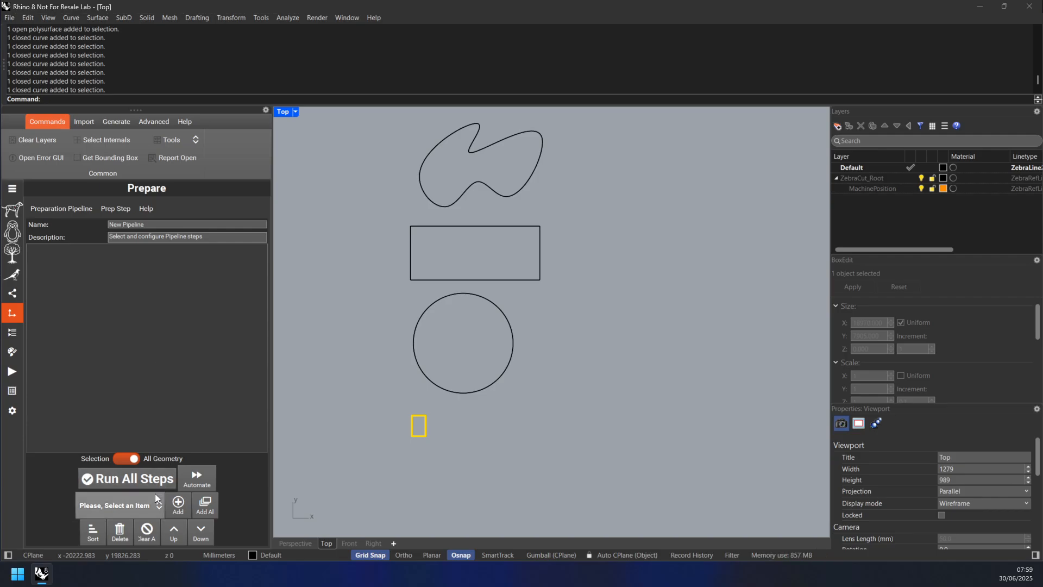
left_click(136, 505)
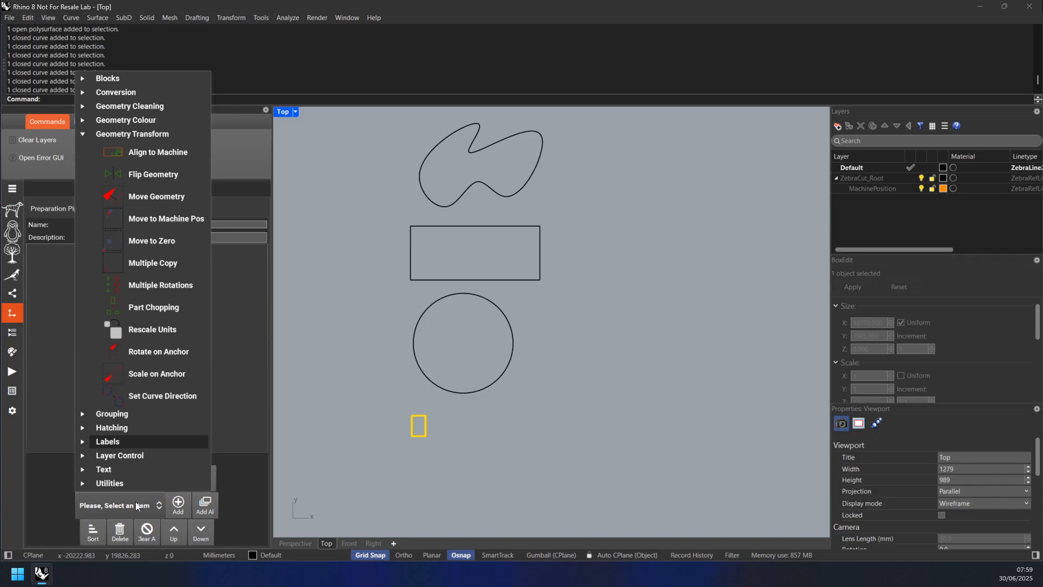
left_click(128, 440)
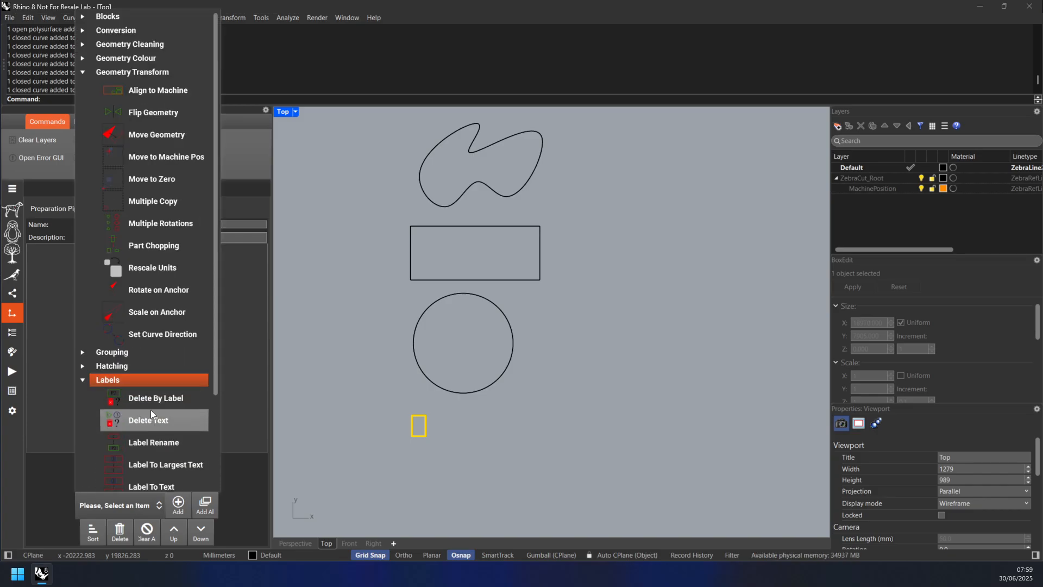
scroll(151, 410, "down", 3)
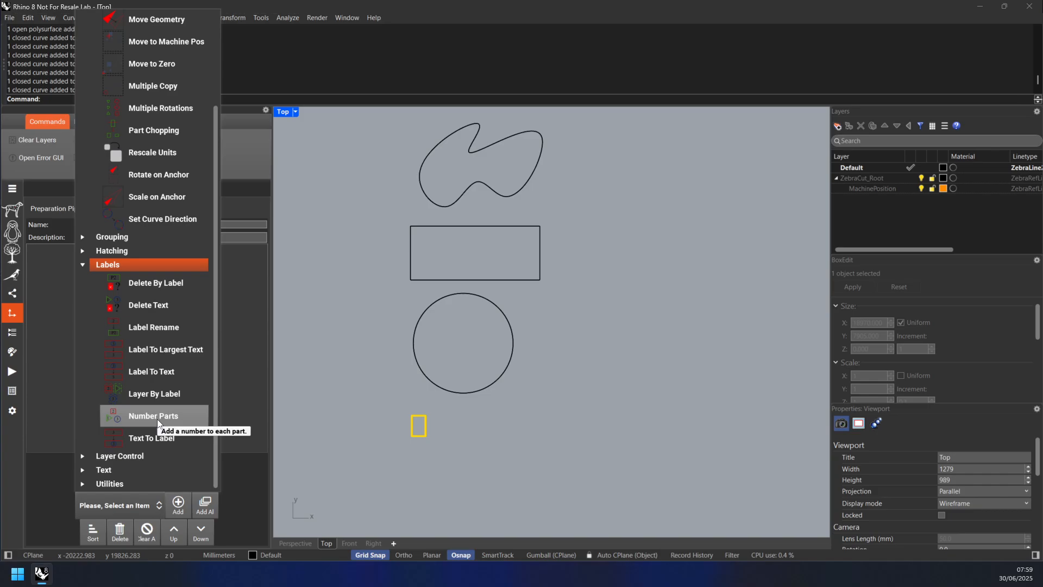
left_click(158, 419)
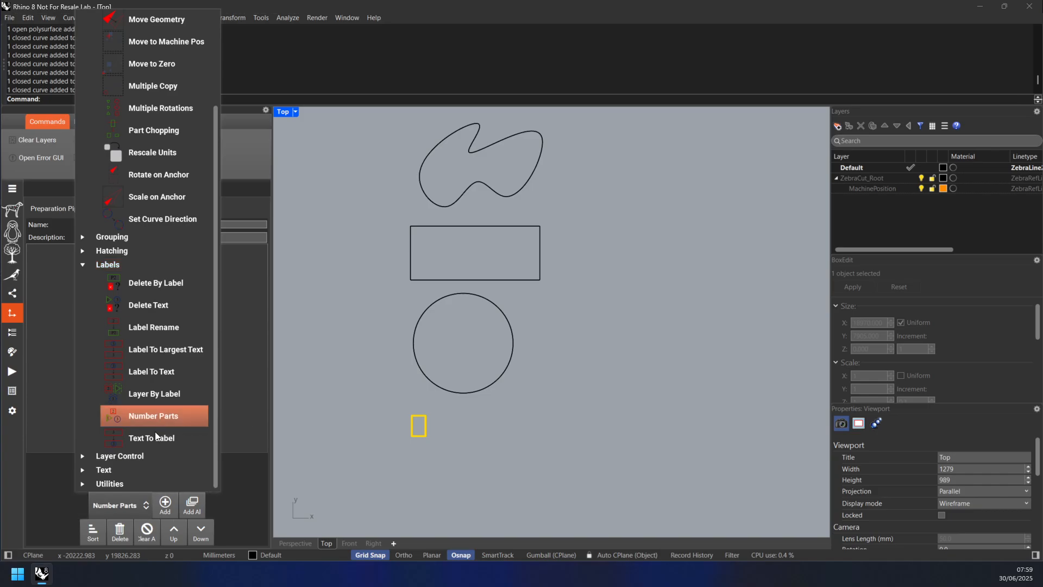
left_click(168, 510)
- Add a Part Chopping step from the Geometry Transform group to the preparation pipeline
left_click(143, 510)
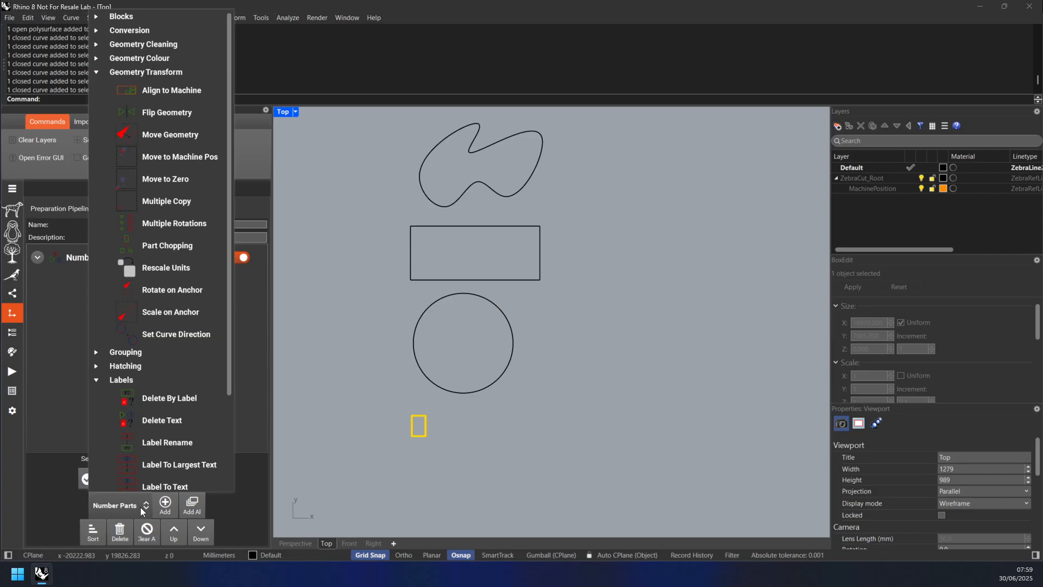
left_click(184, 244)
left_click(164, 504)
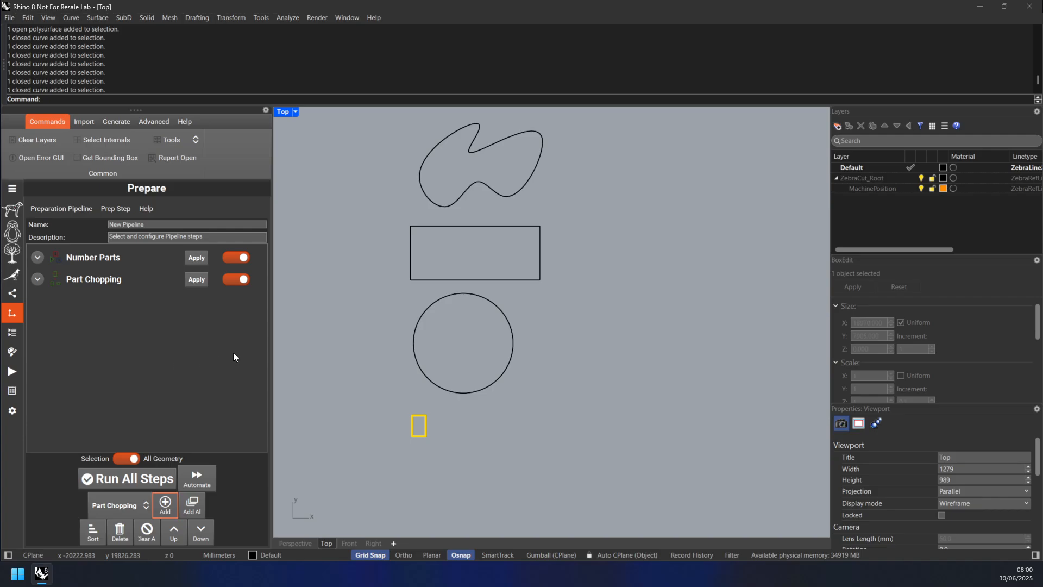
- Review the Label Order choices in the Number Parts step, keep From Origin, and set the prefix to Part
left_click(87, 259)
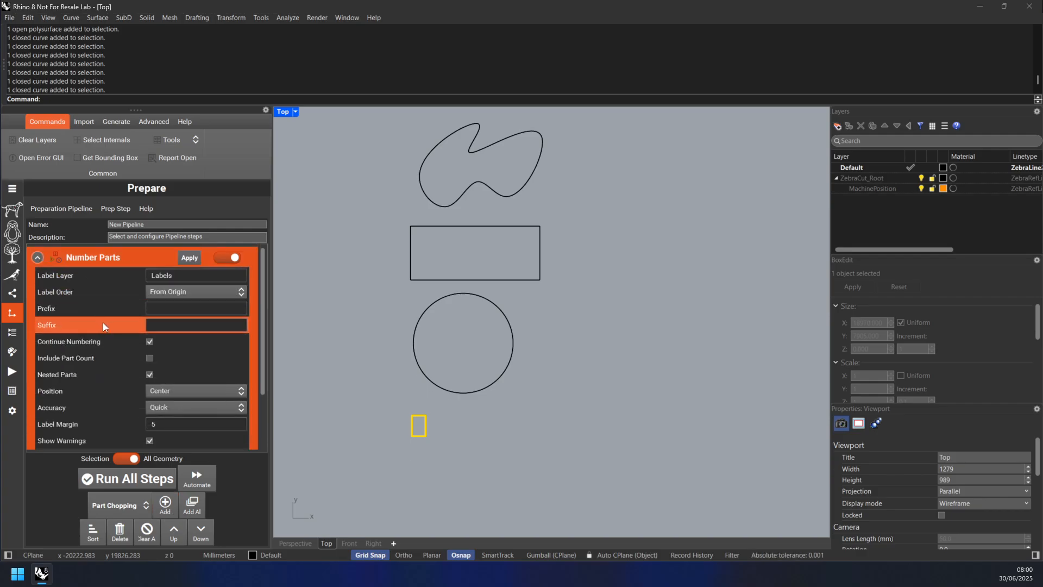
left_click(188, 293)
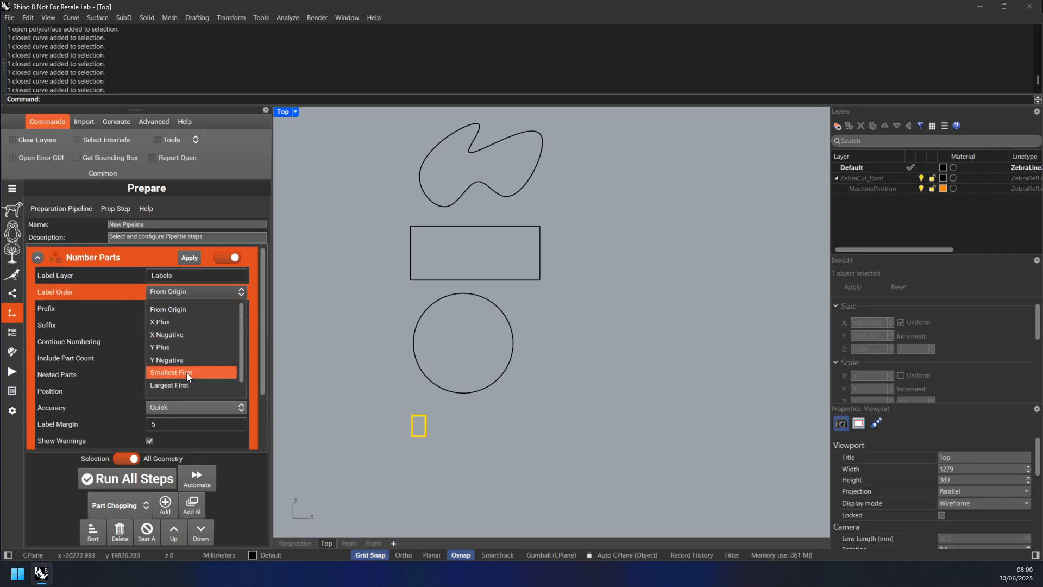
scroll(187, 376, "down", 1)
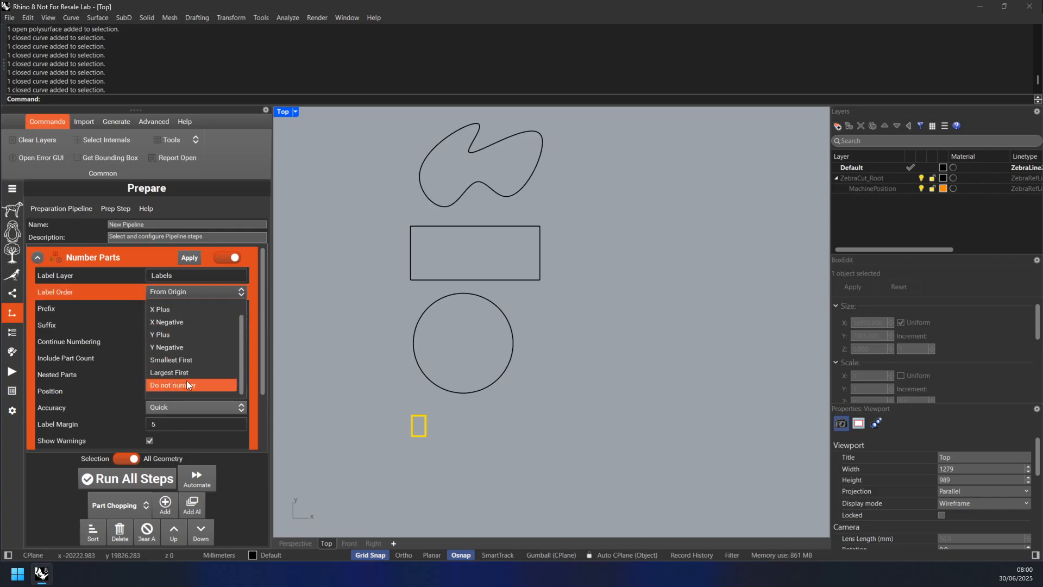
left_click(72, 303)
left_click(162, 309)
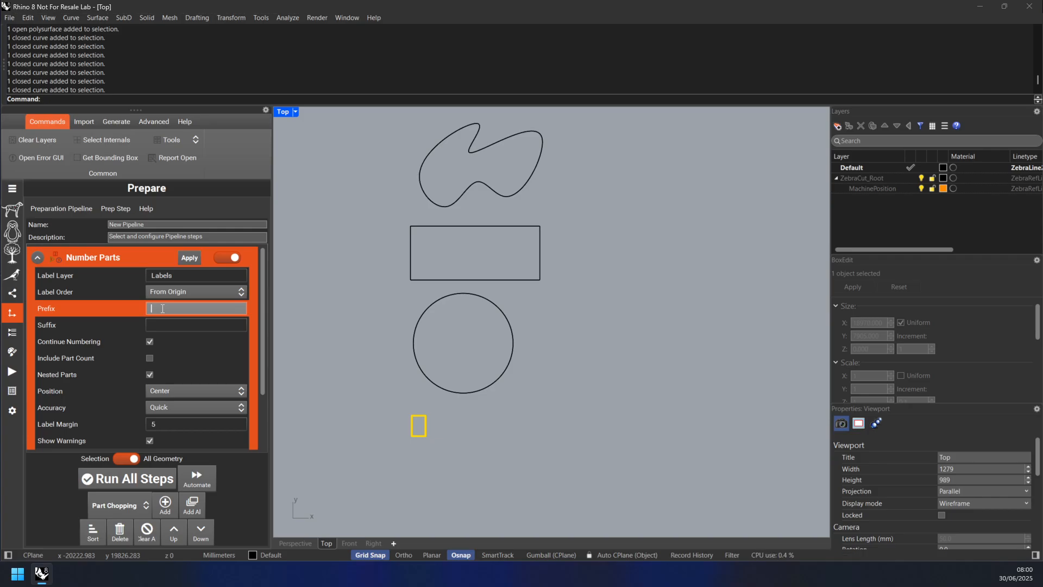
type("Part")
left_click(172, 326)
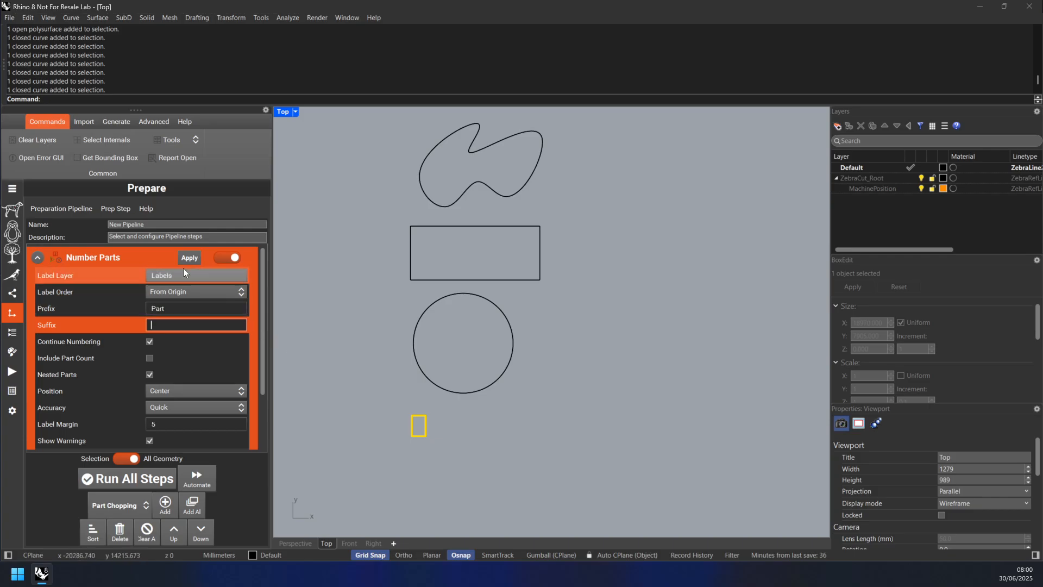
- Apply the Number Parts step to all geometry and select the Labels layer
left_click(130, 459)
left_click(131, 460)
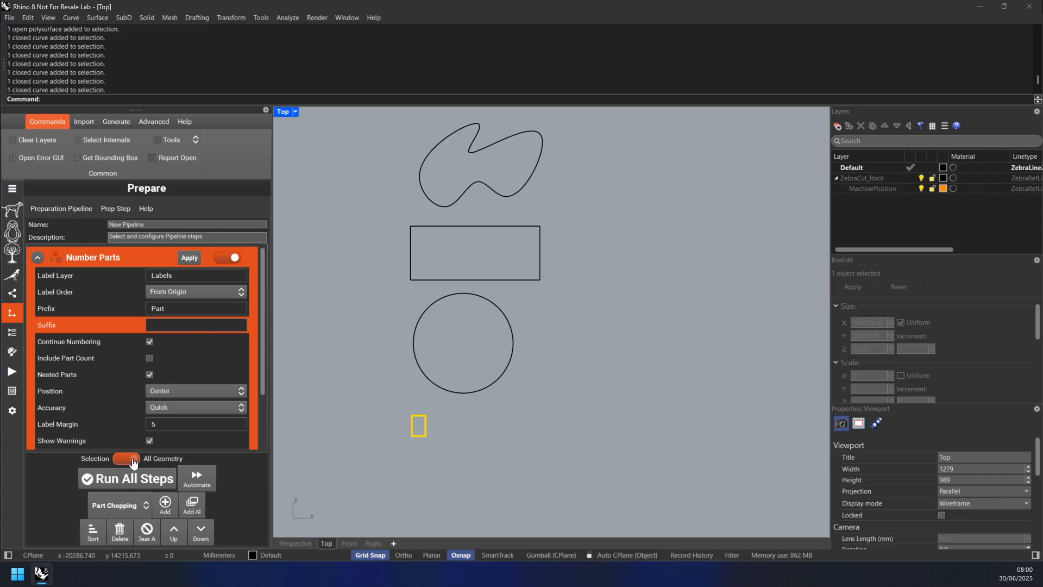
left_click(188, 259)
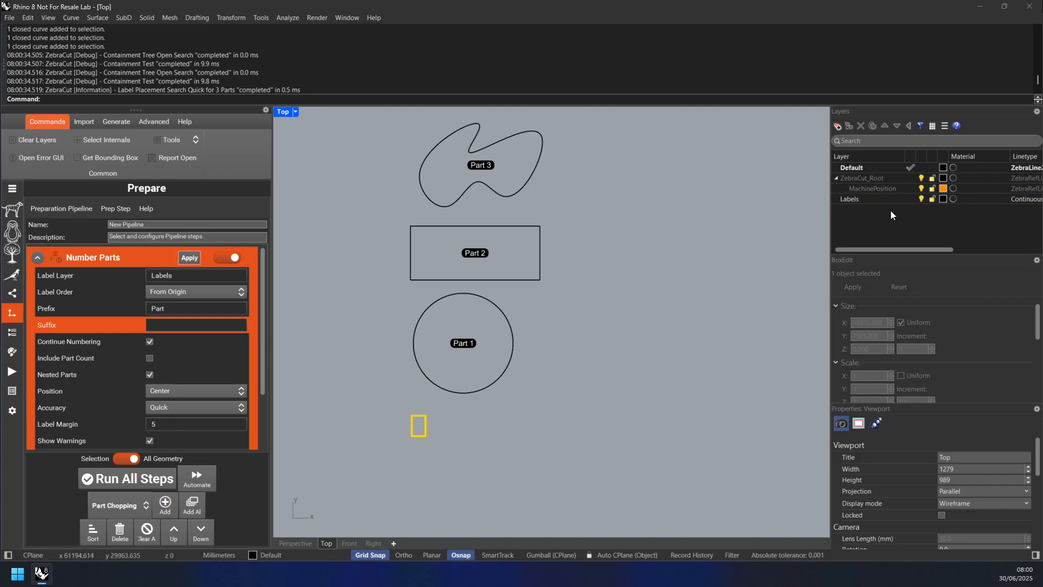
left_click(920, 200)
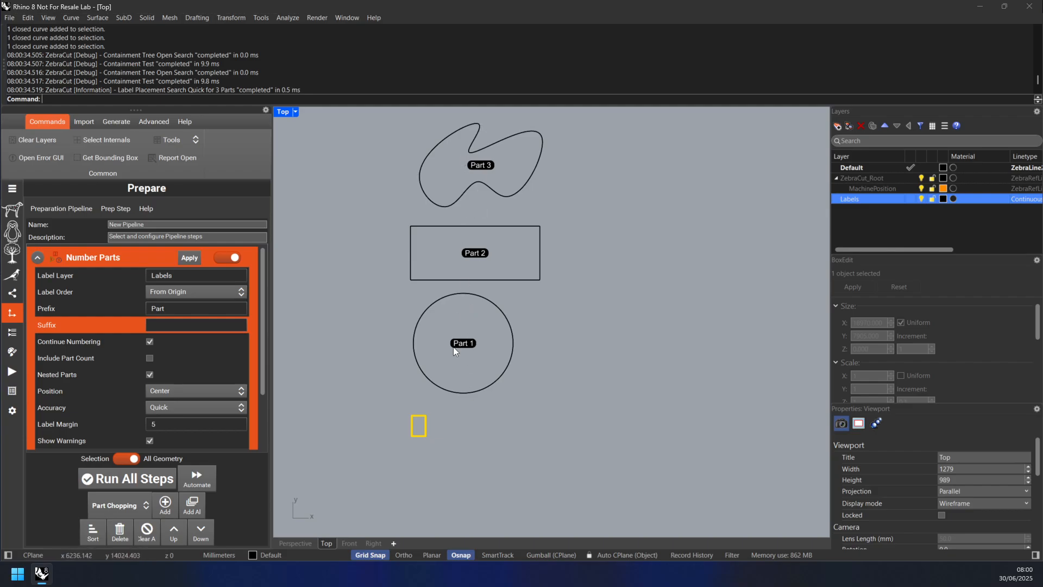
- Change the display text of the rectangle's label to ZA3
left_click(471, 253)
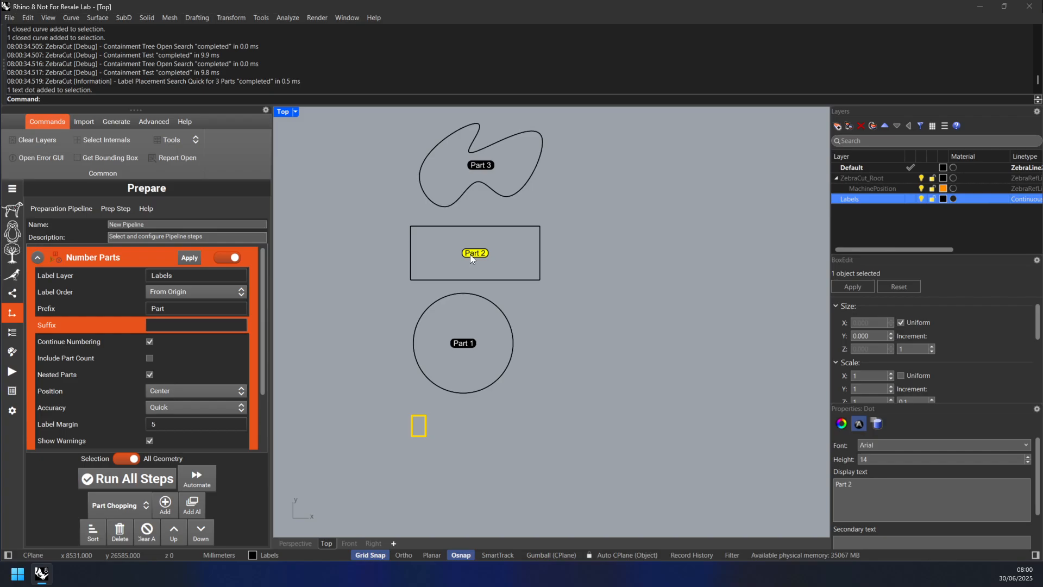
left_click(859, 487)
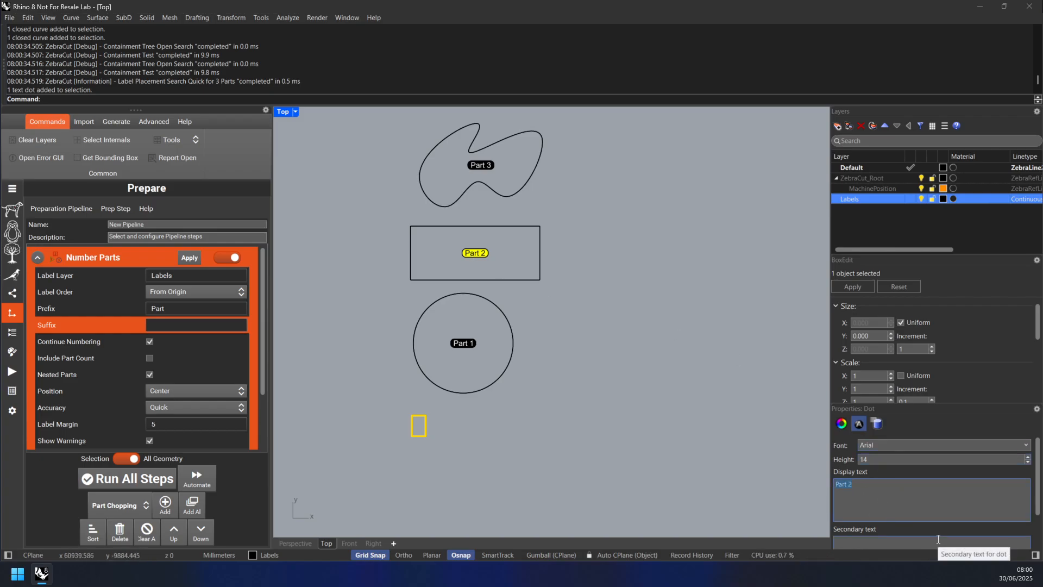
type("ZA3")
- Replace the display text of the circle's label with a person's first name in possessive form
left_click(465, 346)
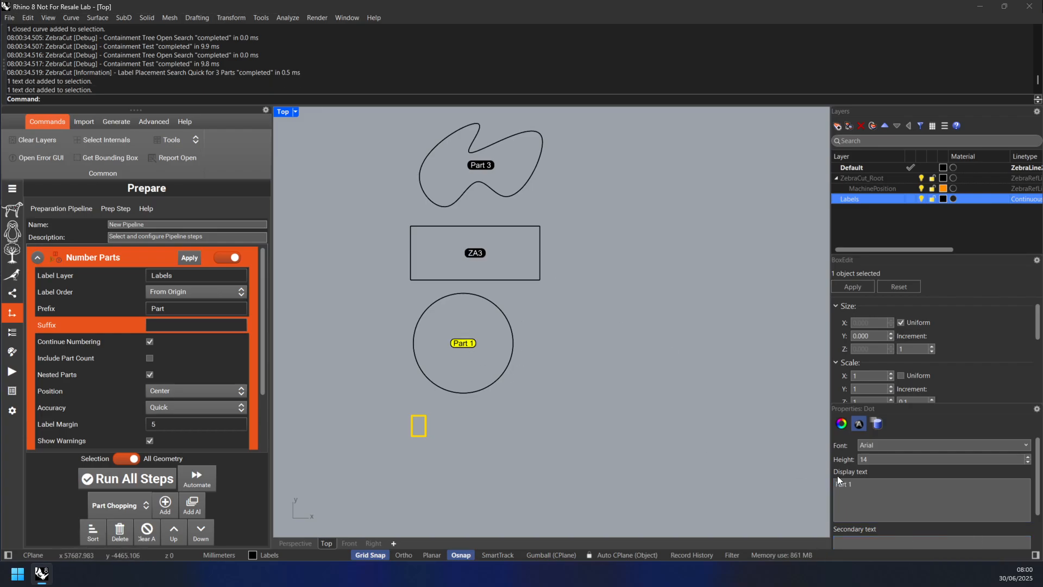
left_click_drag(862, 494, 734, 480)
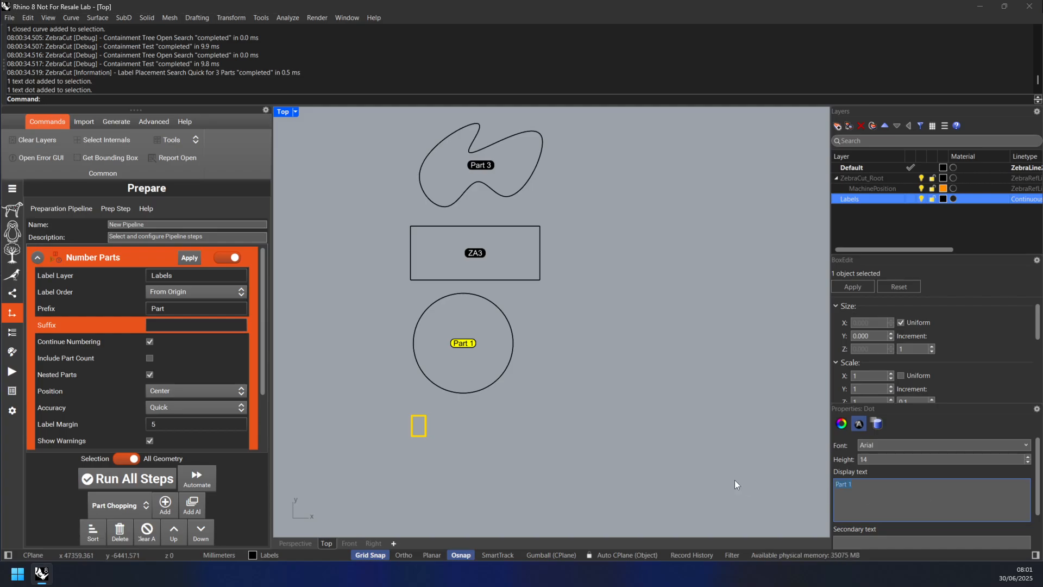
type("Alan's")
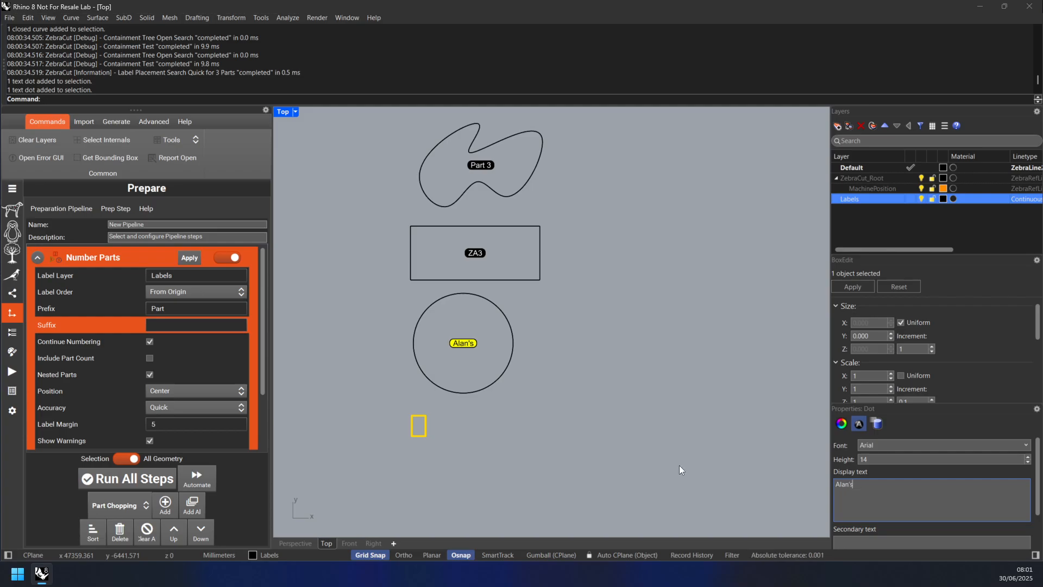
left_click(537, 396)
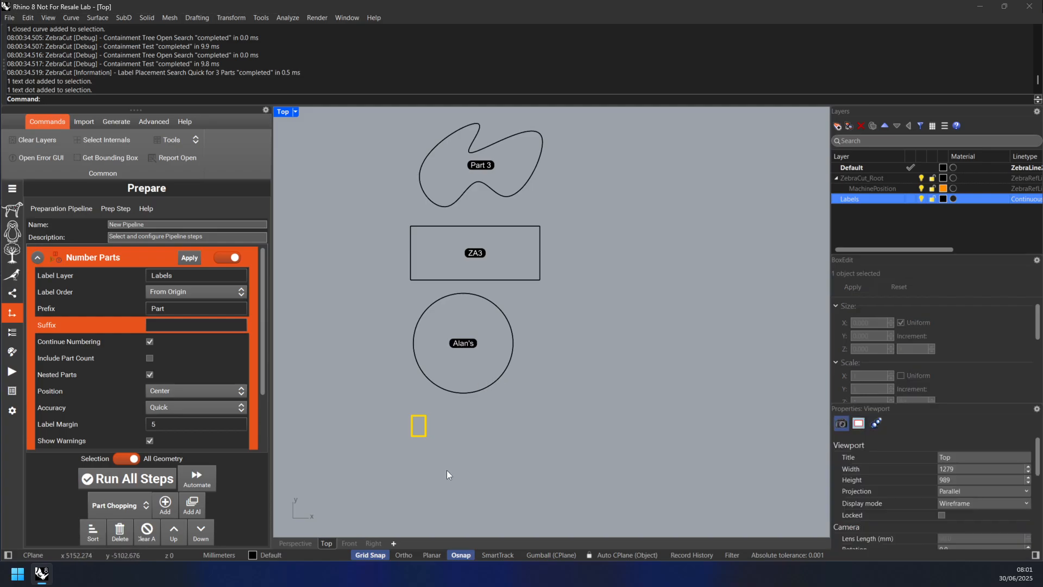
- Collapse the Number Parts step and examine all the Part Chopping settings down to the Part Label Order
left_click(64, 260)
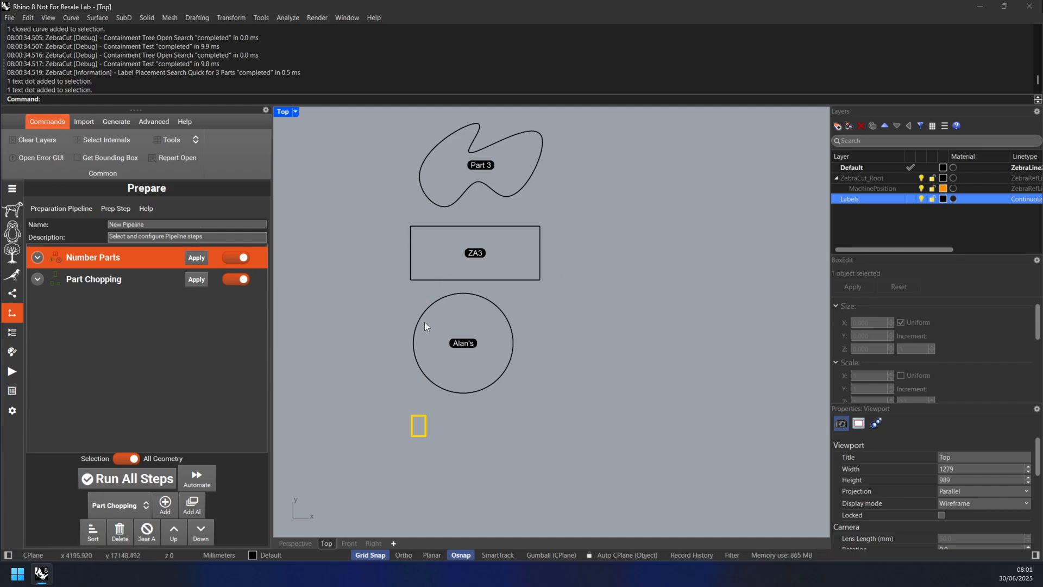
left_click(118, 281)
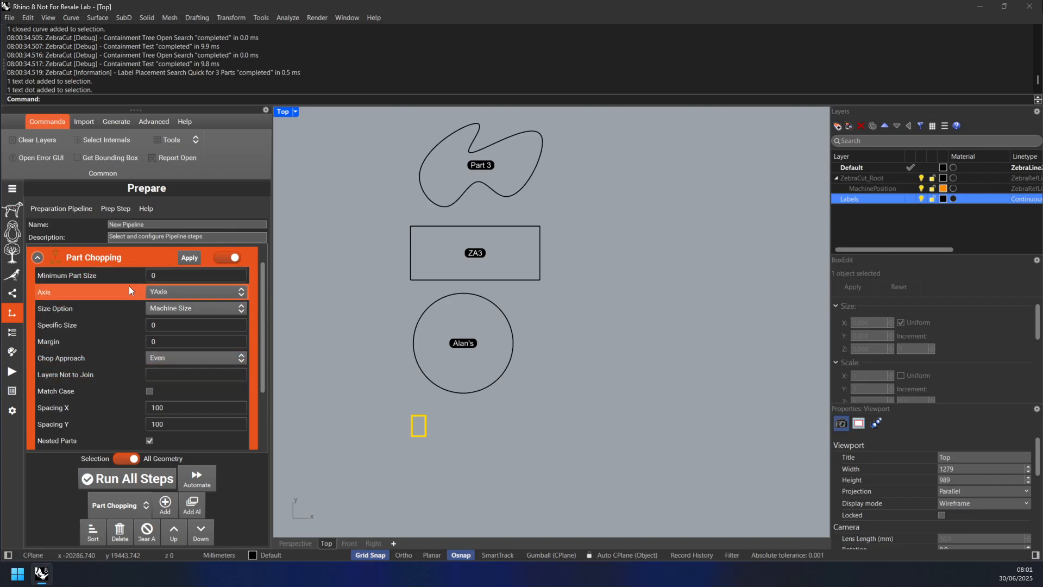
scroll(126, 282, "down", 1)
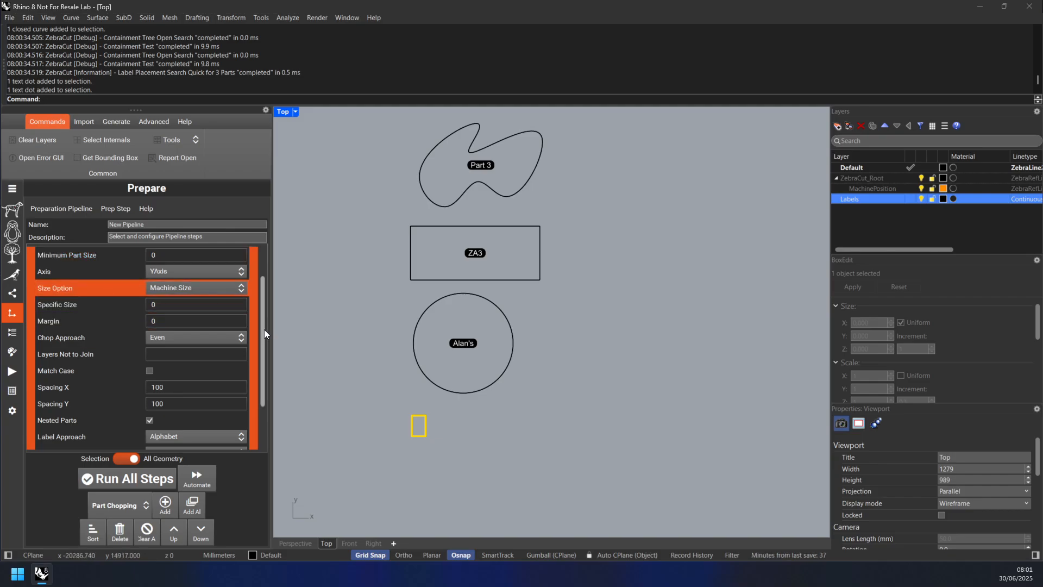
left_click_drag(264, 329, 262, 376)
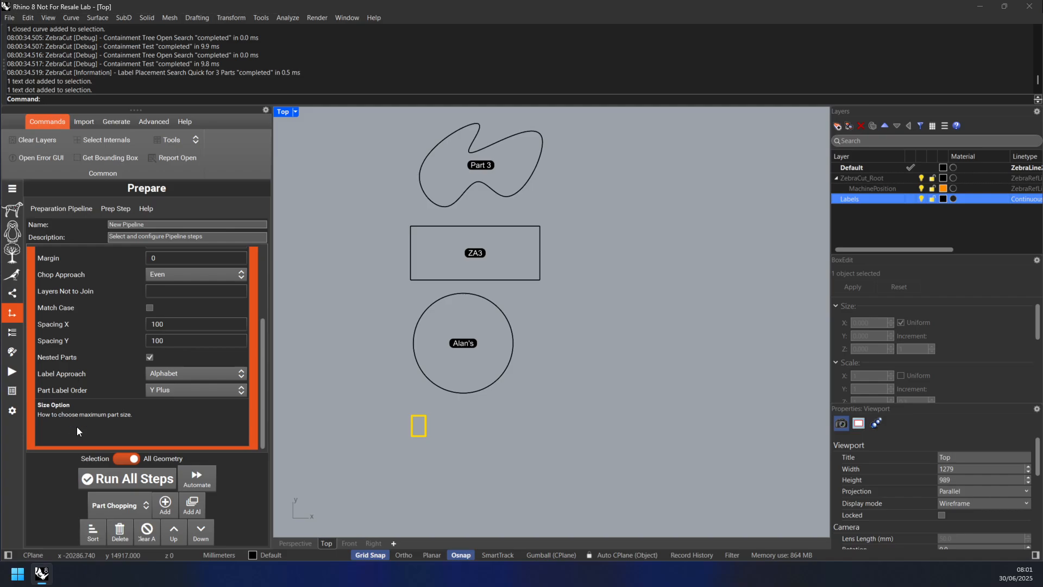
- Set the Part Chopping Size Option to Specific Size with a value of 1200
left_click_drag(265, 347, 262, 291)
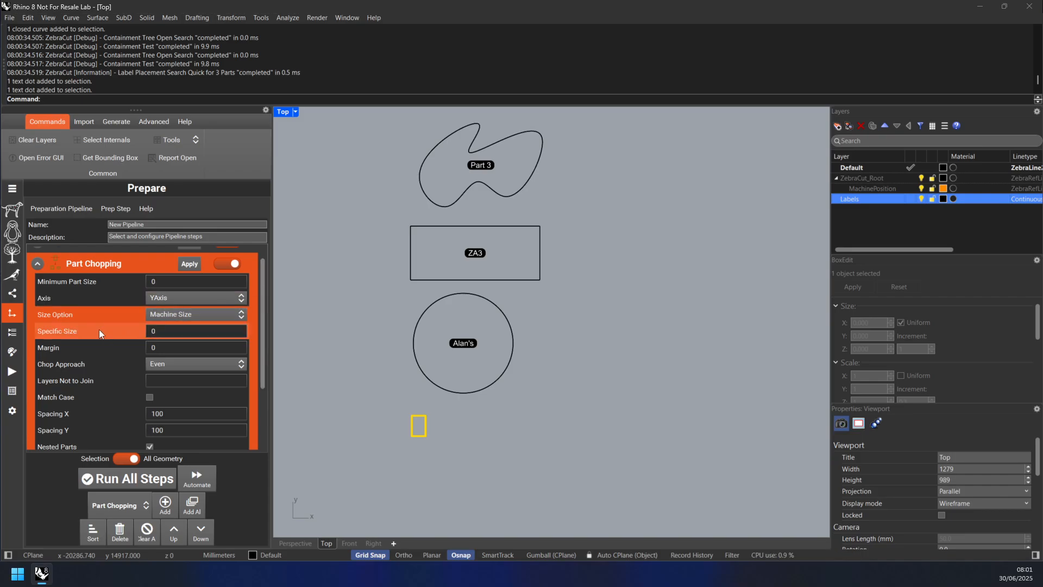
left_click(207, 300)
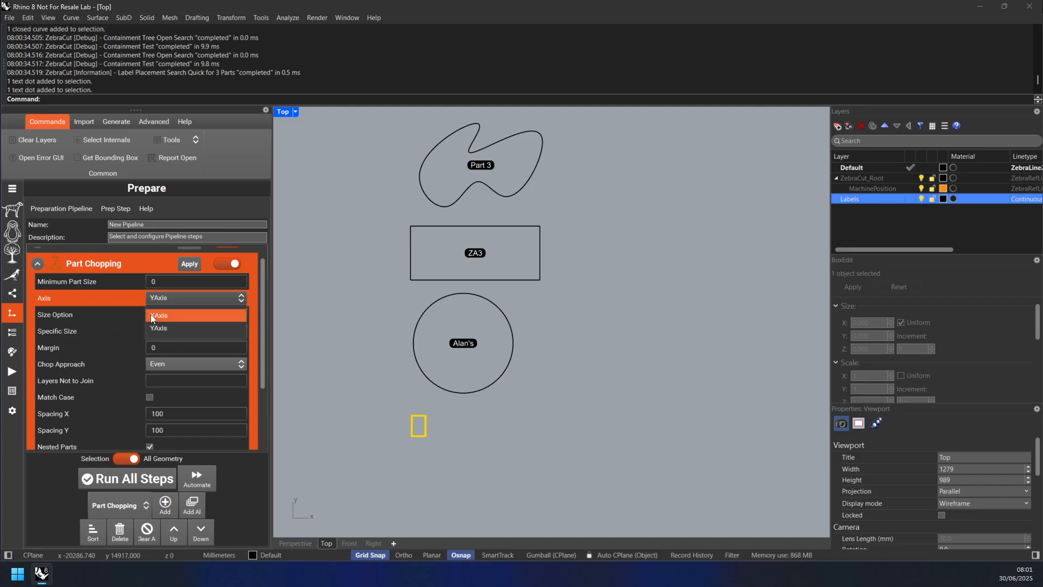
left_click(115, 299)
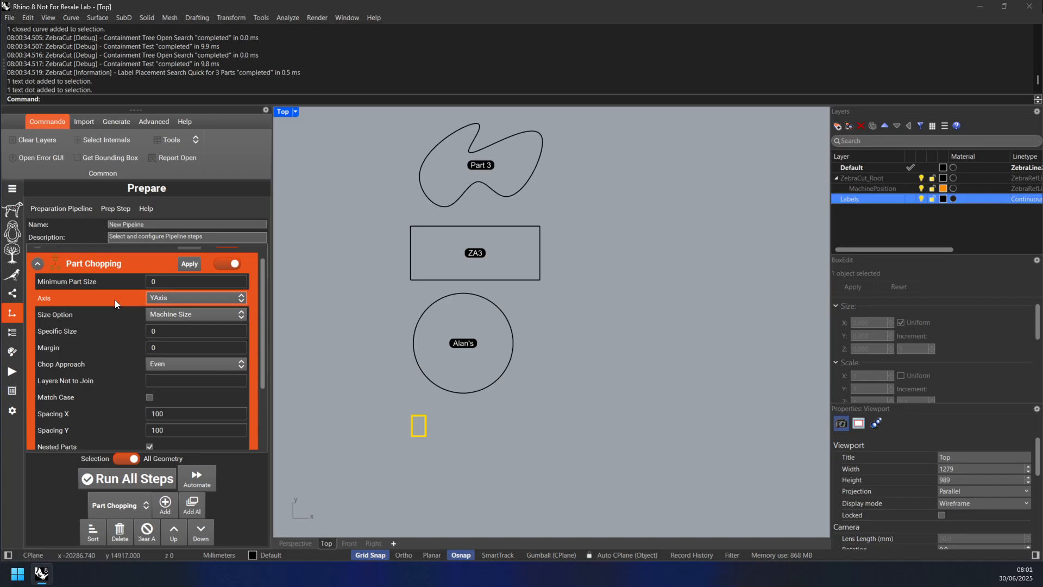
left_click(198, 315)
left_click(189, 344)
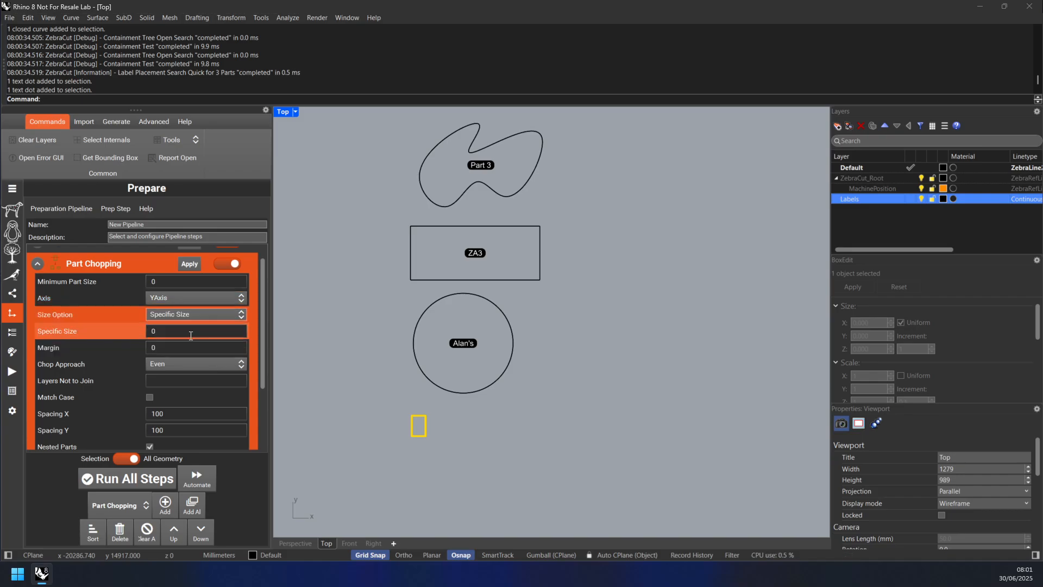
left_click(191, 330)
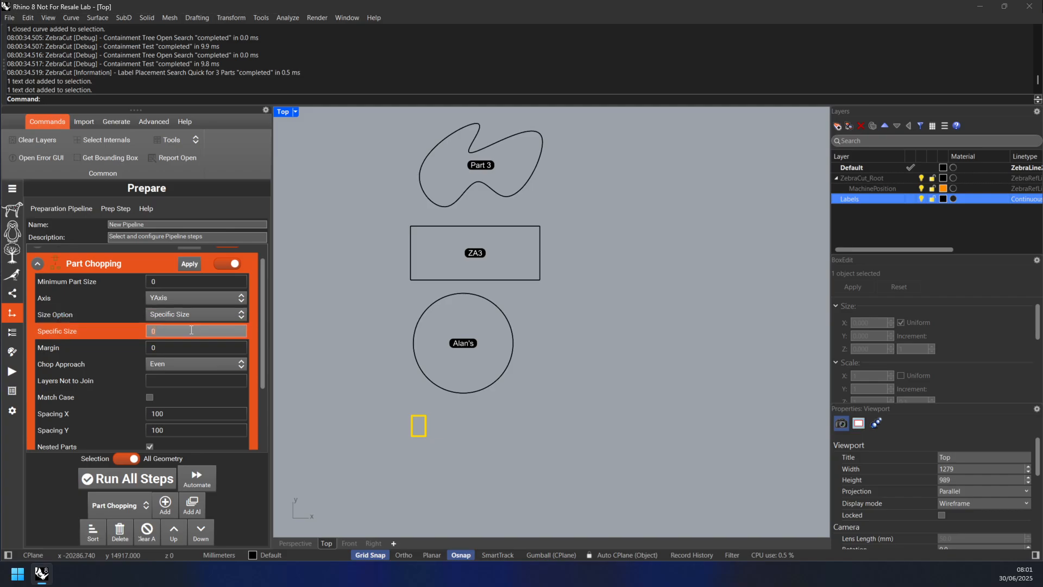
key("BackSpace")
type("1200")
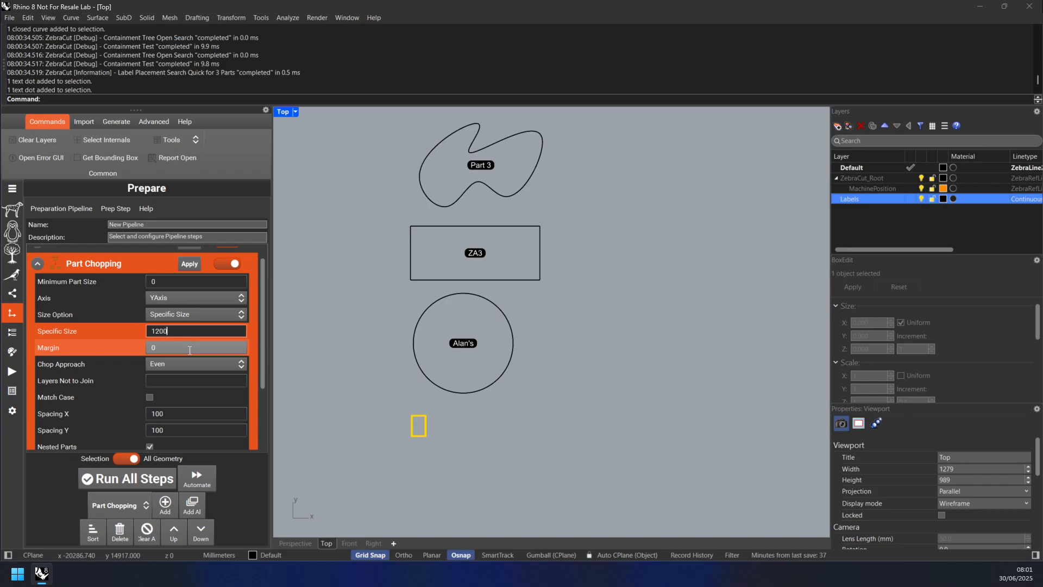
- Examine the Margin setting and the available Chop Approach options for Part Chopping
left_click(189, 350)
left_click_drag(263, 346, 265, 351)
scroll(263, 359, "down", 2)
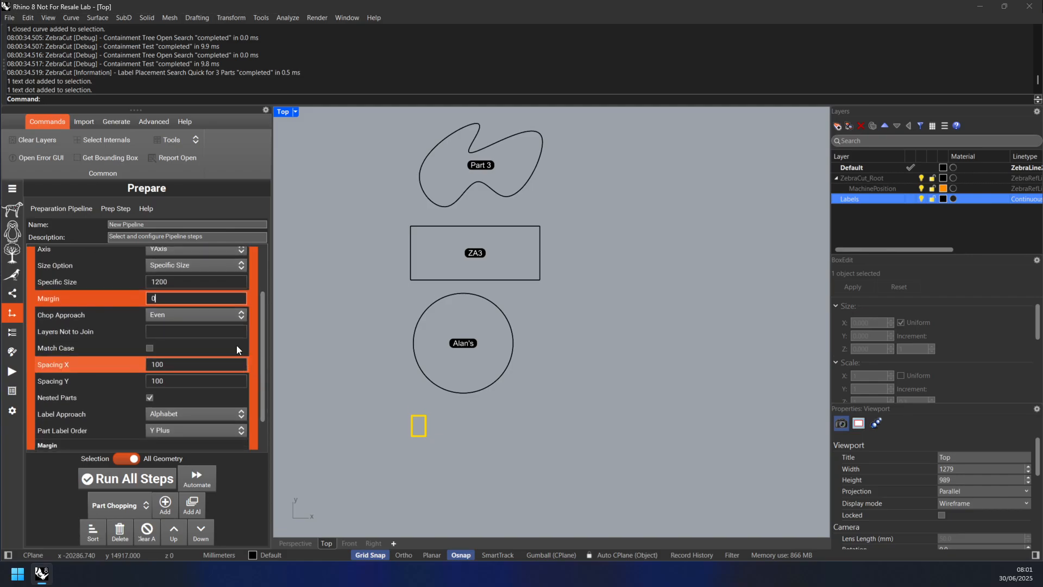
left_click(213, 317)
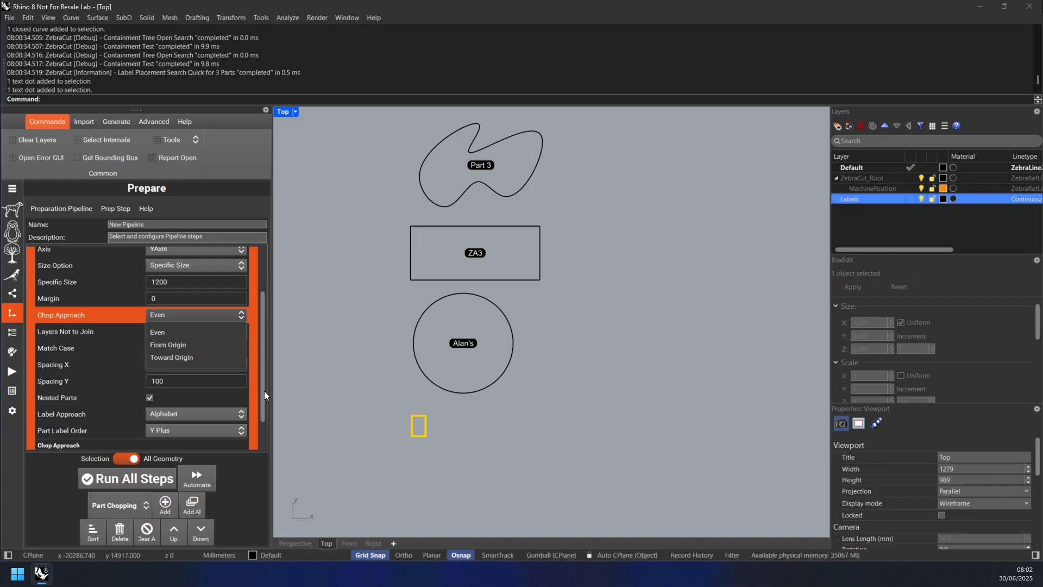
left_click(110, 317)
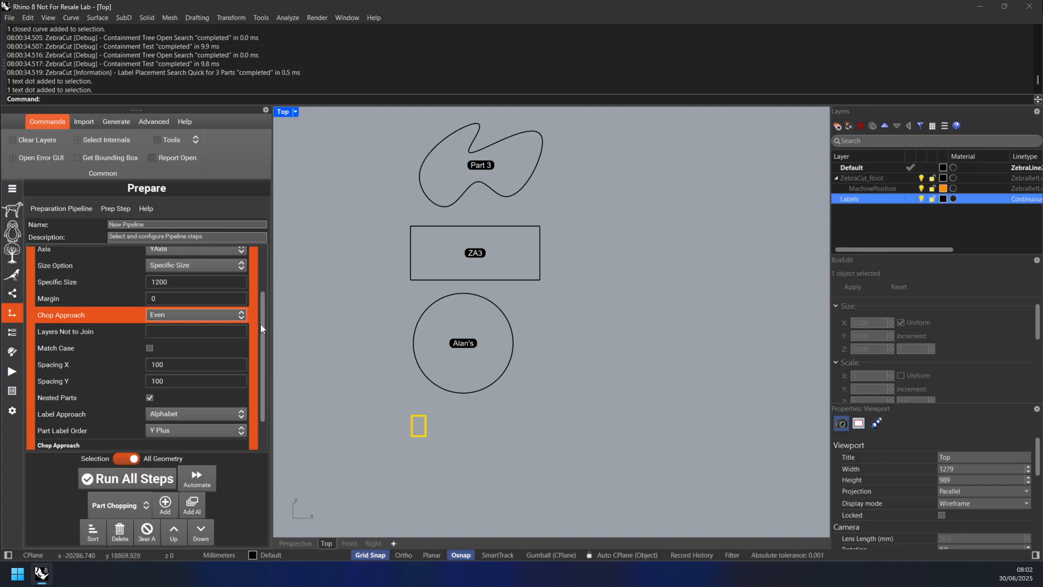
- Set the Part Chopping Label Approach to Numeric With Total
scroll(263, 324, "up", 1)
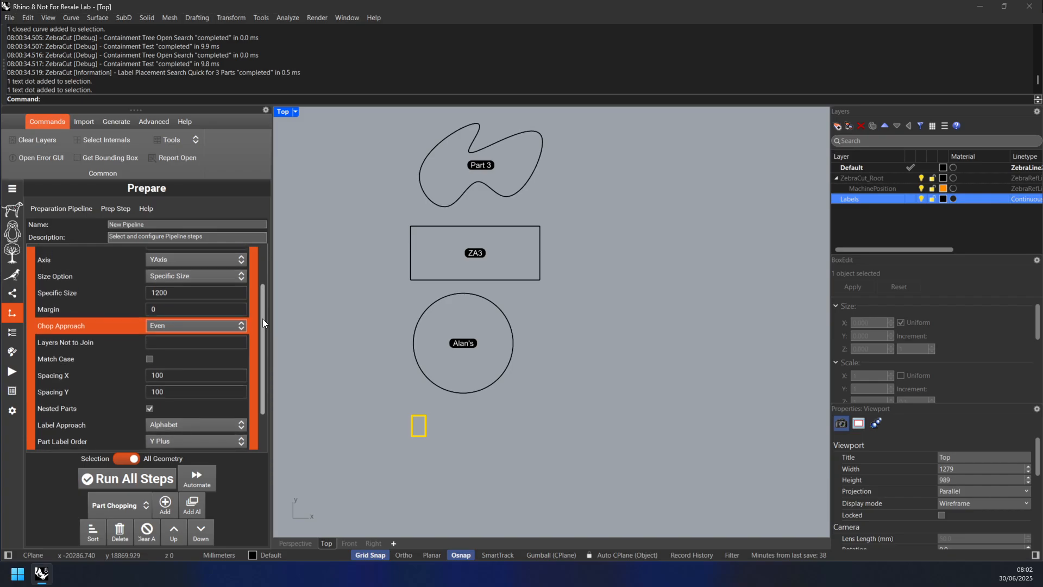
scroll(263, 329, "down", 5)
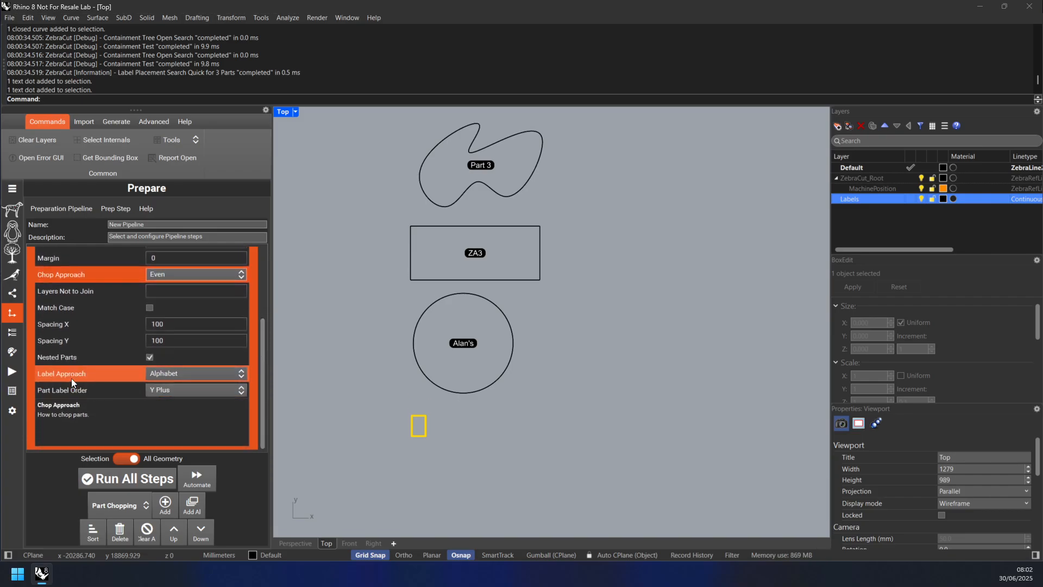
scroll(71, 378, "up", 5)
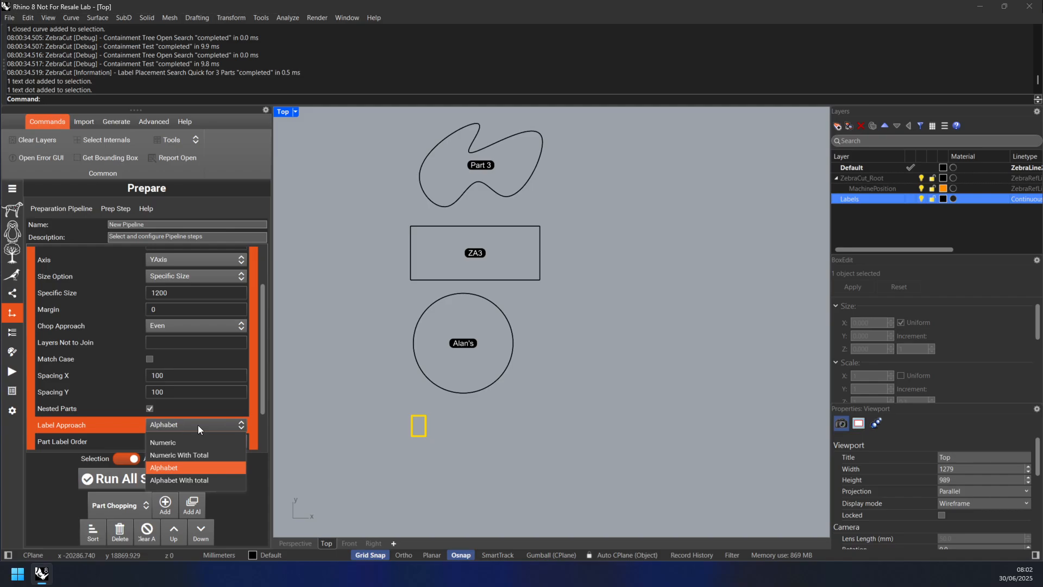
left_click(188, 458)
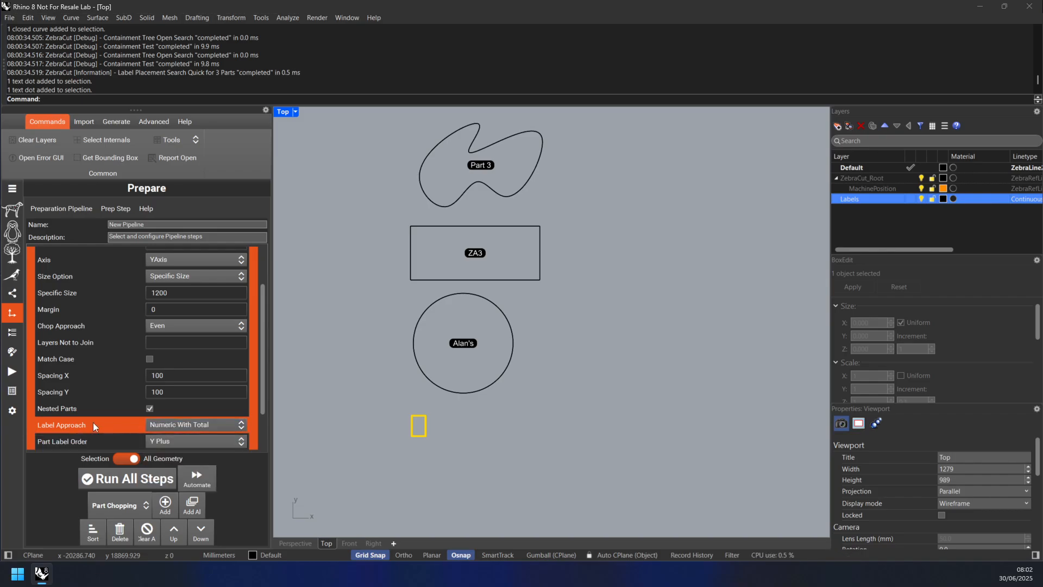
left_click_drag(262, 383, 259, 414)
left_click(205, 329)
left_click_drag(263, 333, 262, 265)
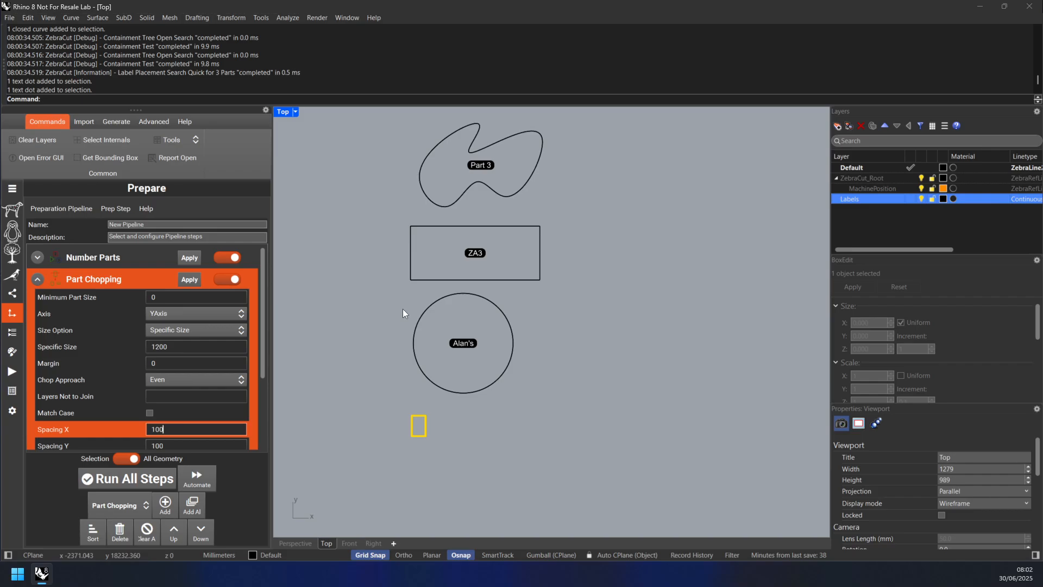
- Restrict processing to the selection and apply Part Chopping to the circle and its label
left_click(126, 458)
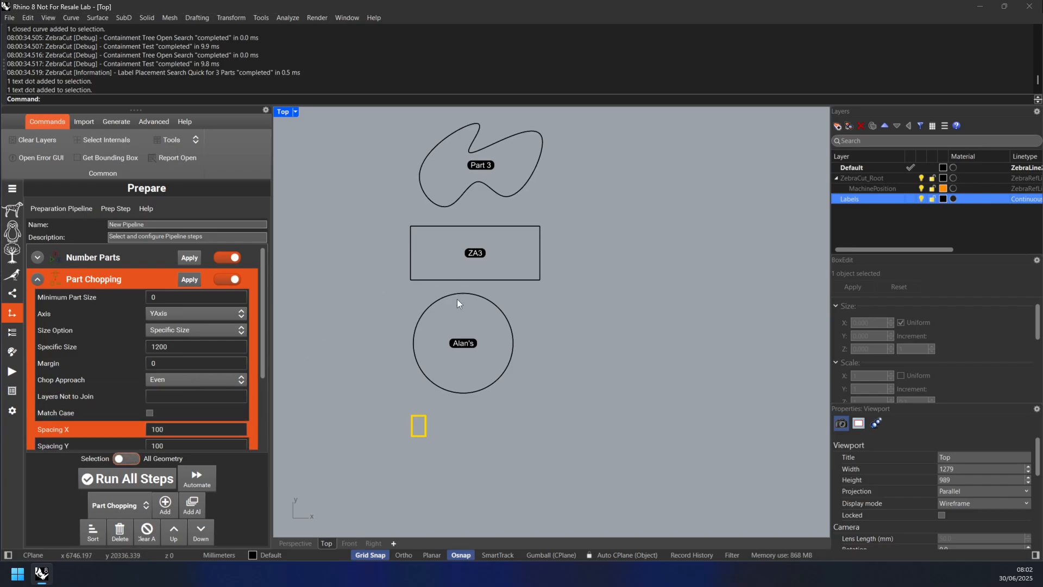
left_click_drag(386, 289, 548, 403)
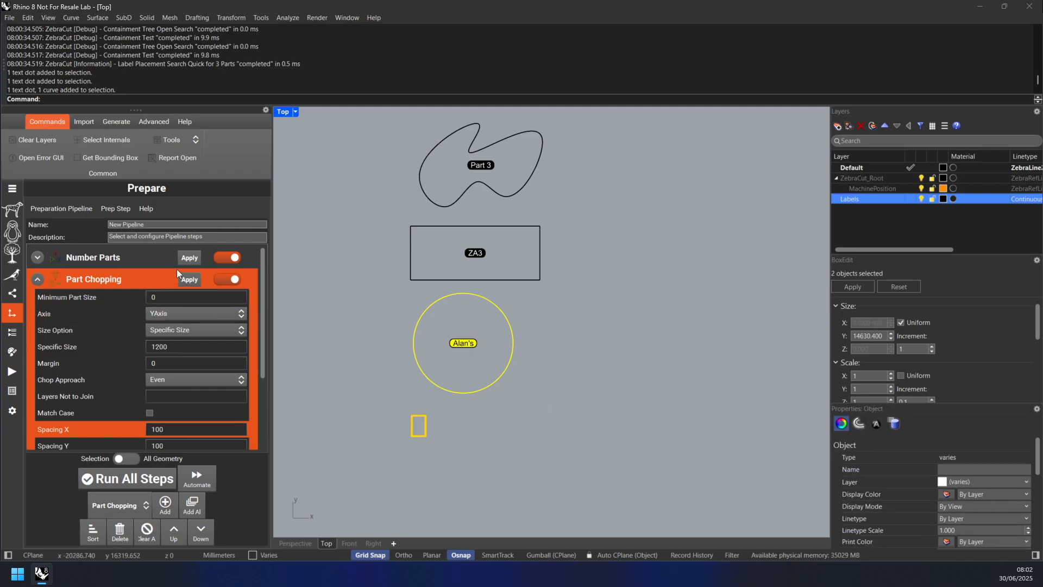
left_click(189, 280)
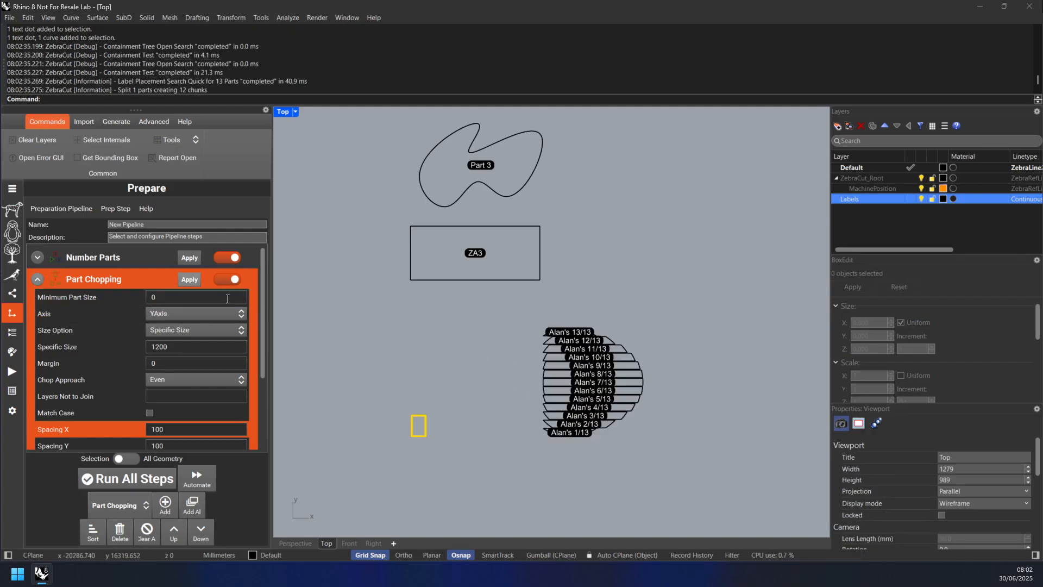
- Examine the circle's chopped strips and the order of their numbered labels
scroll(565, 419, "up", 6)
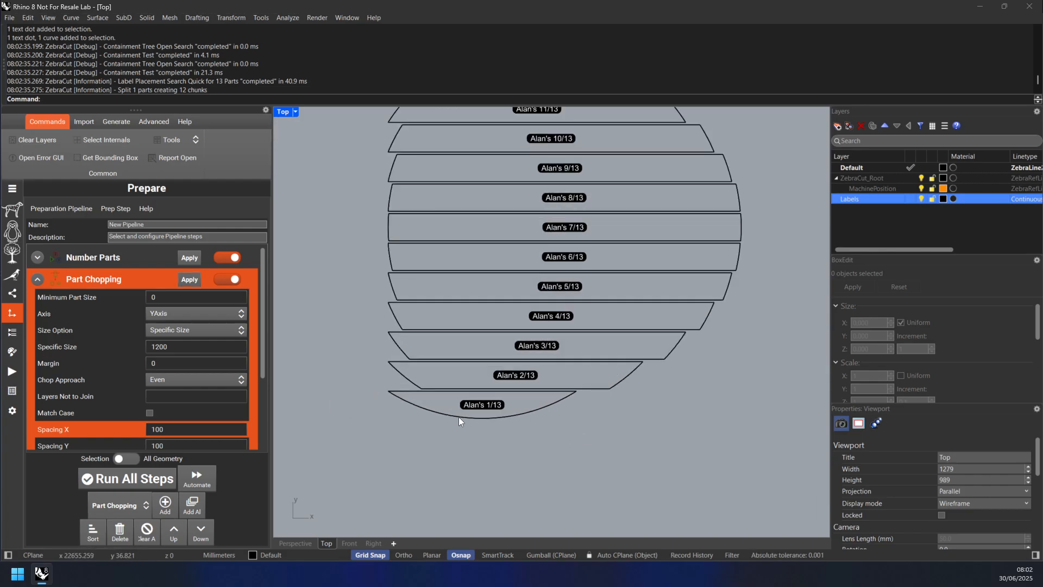
scroll(489, 421, "down", 3)
scroll(496, 420, "up", 5)
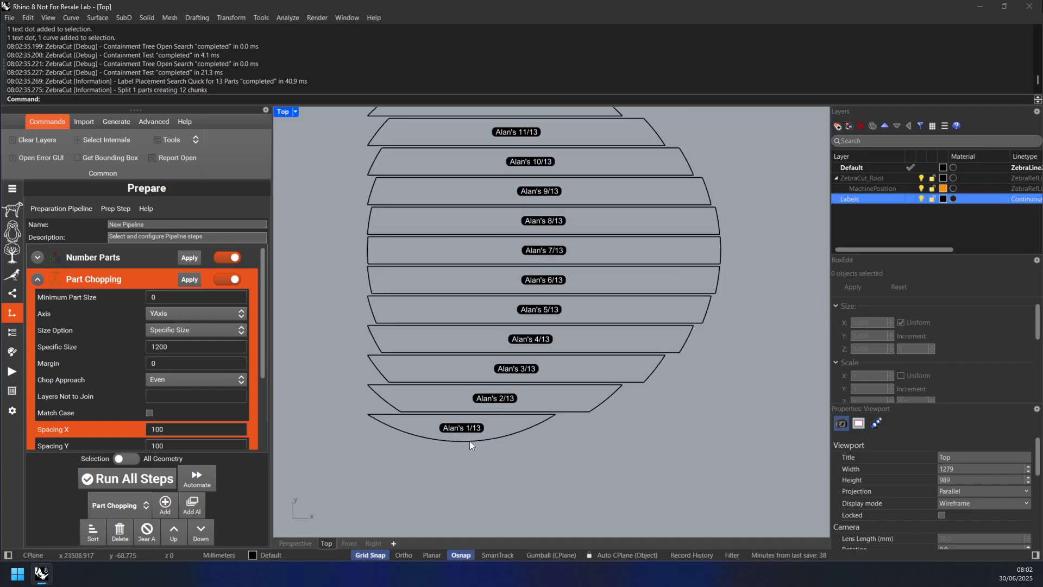
scroll(405, 396, "down", 8)
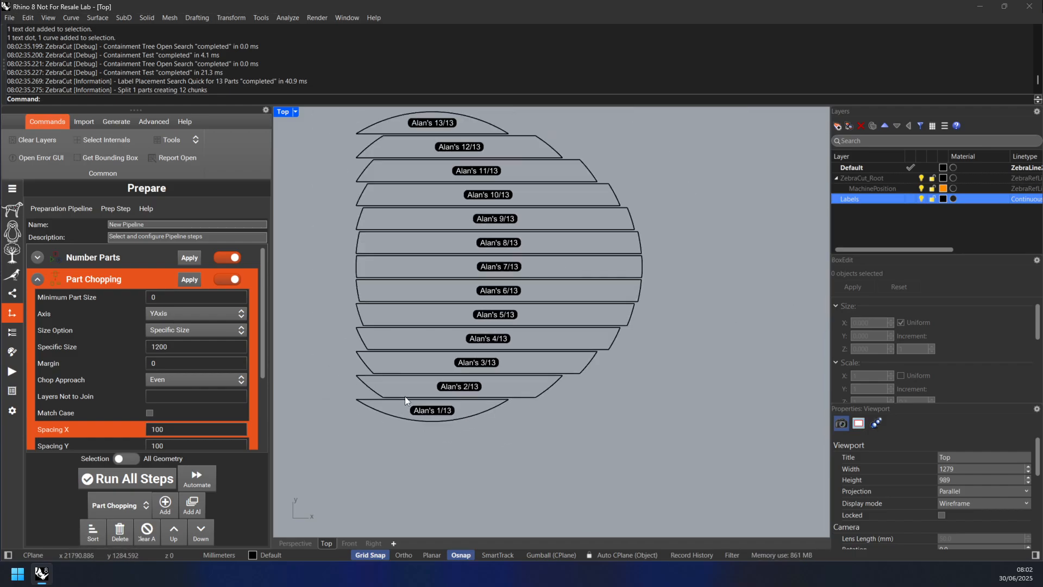
scroll(355, 281, "up", 3)
scroll(355, 281, "left", 3)
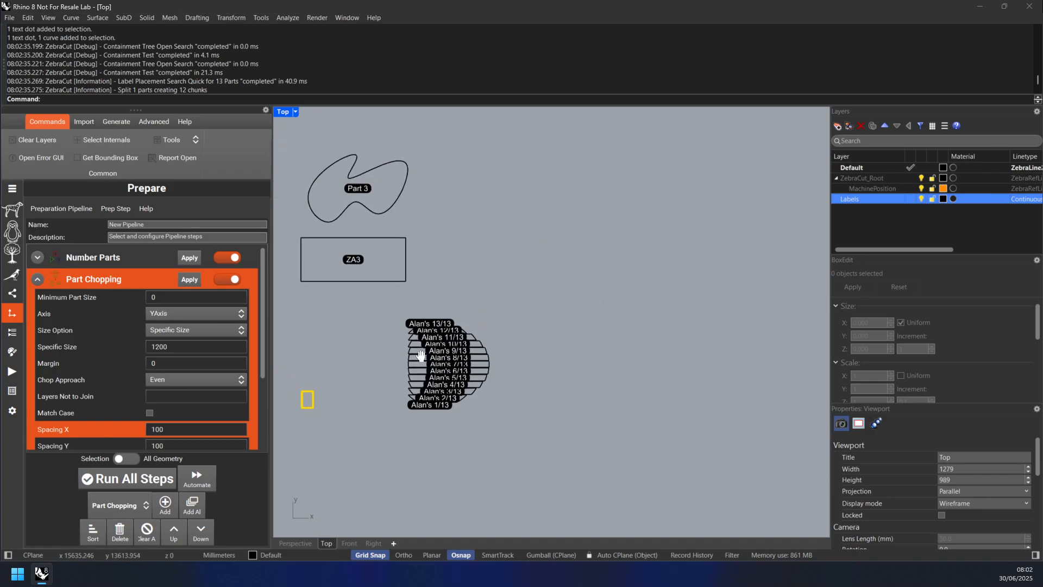
- Select the rectangle with its ZA3 label and set the chopping Axis to XAxis and the Part Label Order to X Negative
left_click_drag(325, 252, 484, 315)
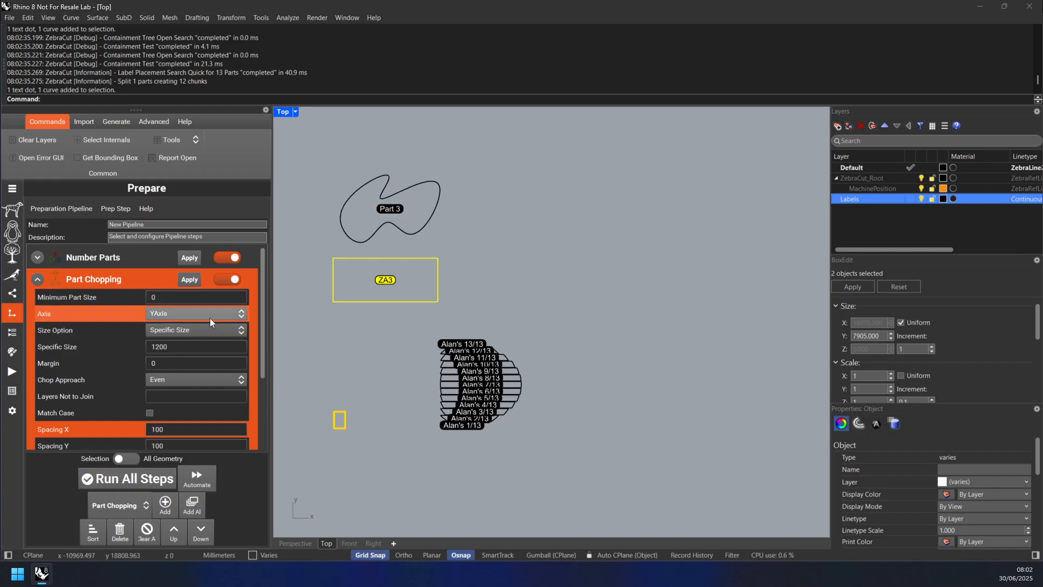
scroll(210, 317, "up", 1)
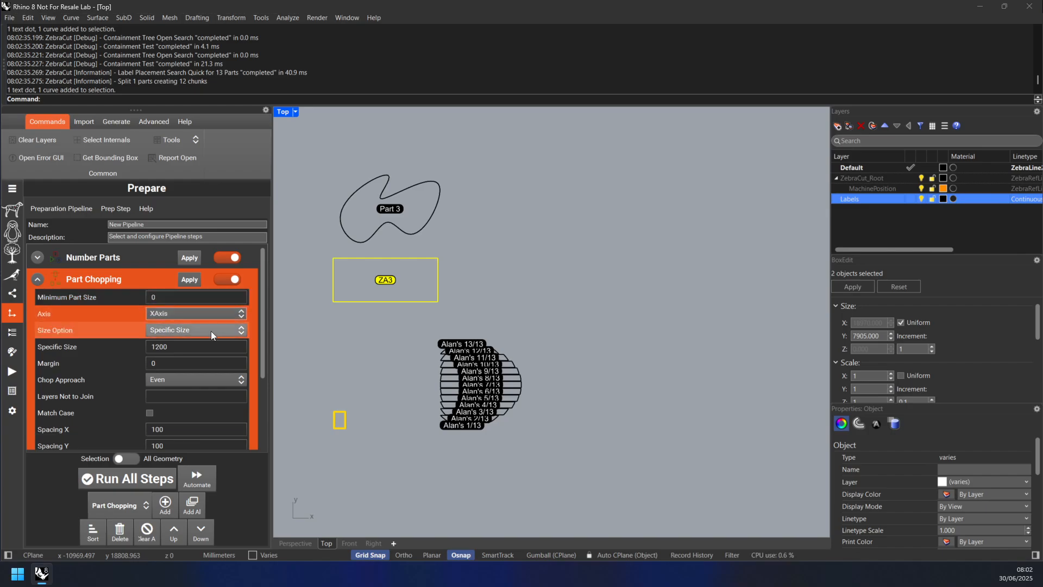
left_click_drag(263, 363, 266, 424)
left_click(210, 406)
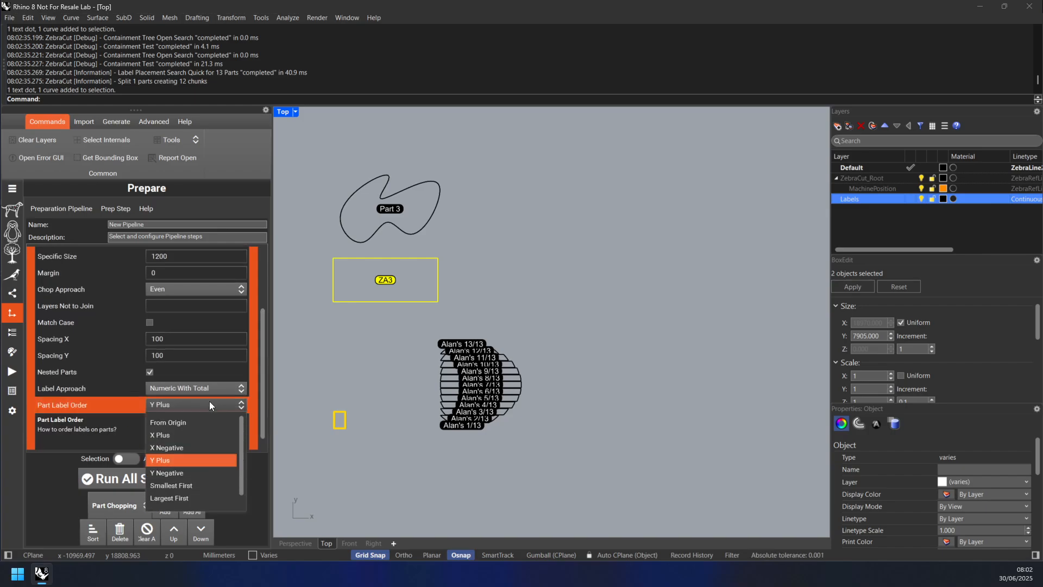
left_click(187, 435)
left_click_drag(262, 360, 262, 297)
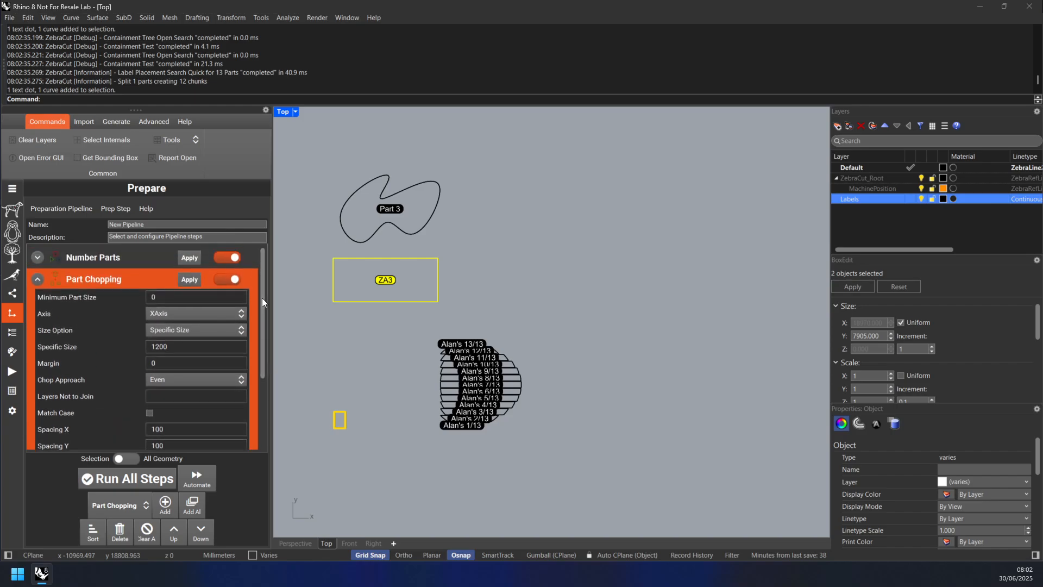
- Apply Part Chopping to the selected rectangle and inspect the column of labelled chunks
left_click(188, 281)
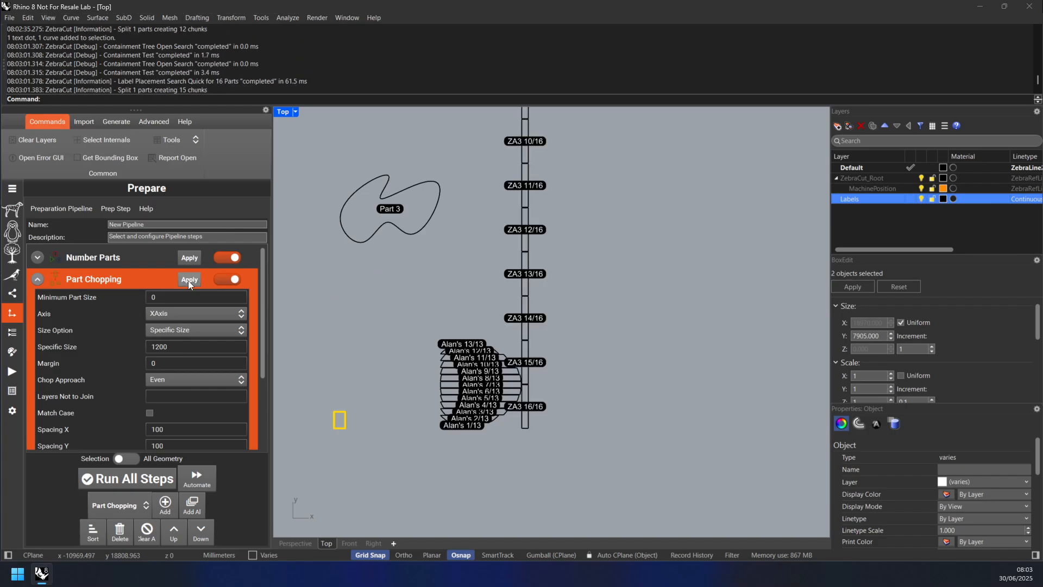
scroll(532, 308, "up", 4)
scroll(533, 258, "down", 8)
right_click_drag(531, 202, 516, 382)
right_click_drag(507, 233, 451, 248)
right_click_drag(448, 390, 463, 284)
- Set the Part Chopping Axis to YAxis and the Part Label Order to Y Plus
left_click(174, 311)
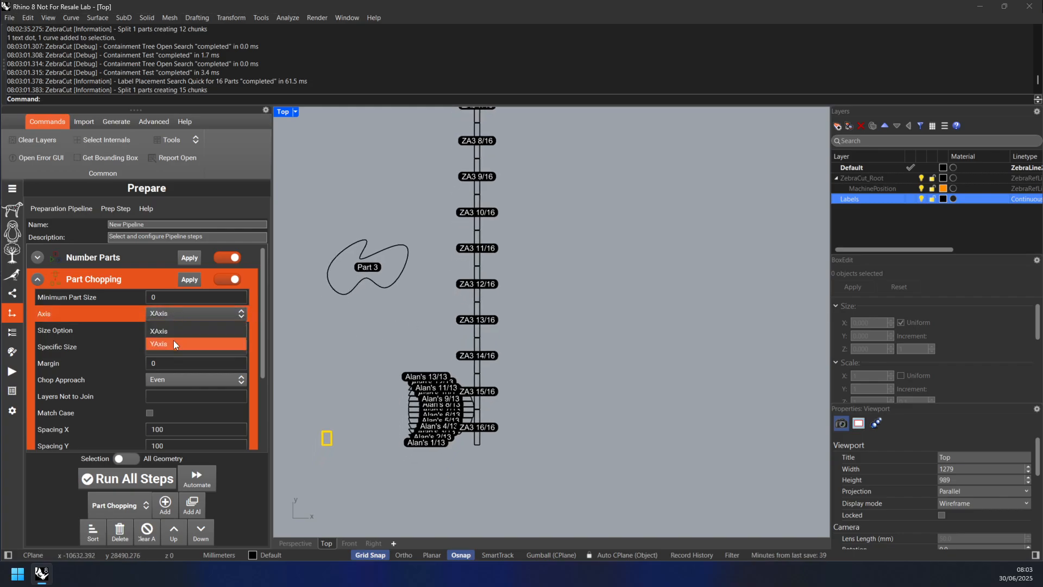
left_click(174, 341)
left_click_drag(262, 329, 254, 401)
scroll(223, 396, "down", 2)
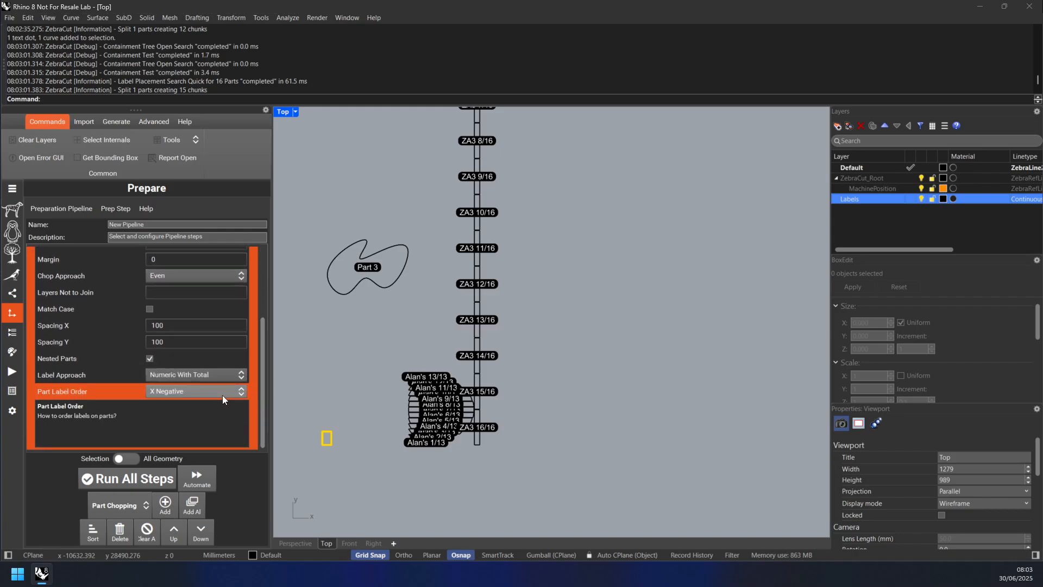
left_click(222, 396)
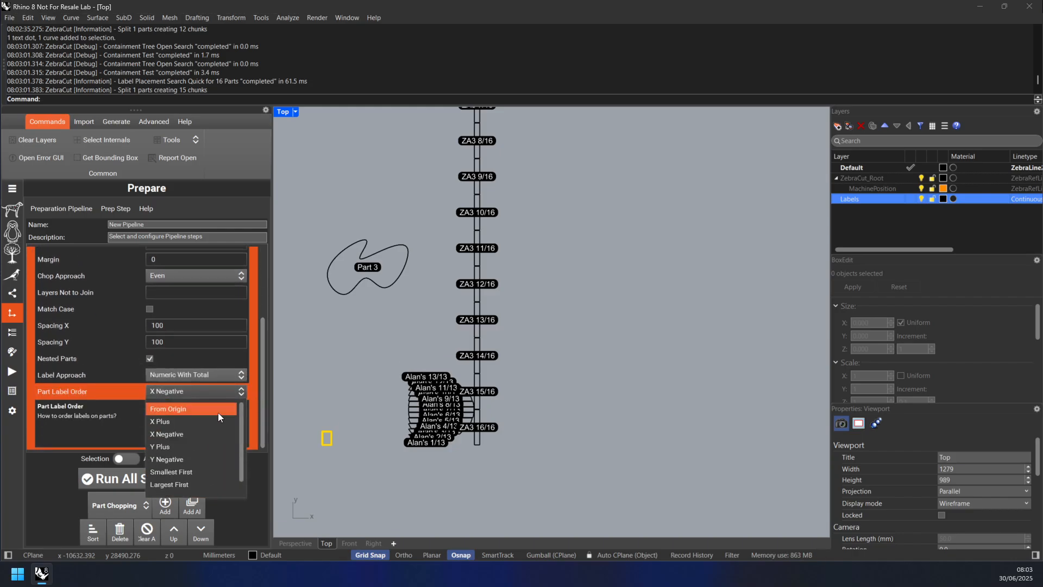
left_click(201, 449)
- Set the Part Chopping Label Approach to Alphabet With total
scroll(263, 363, "up", 1)
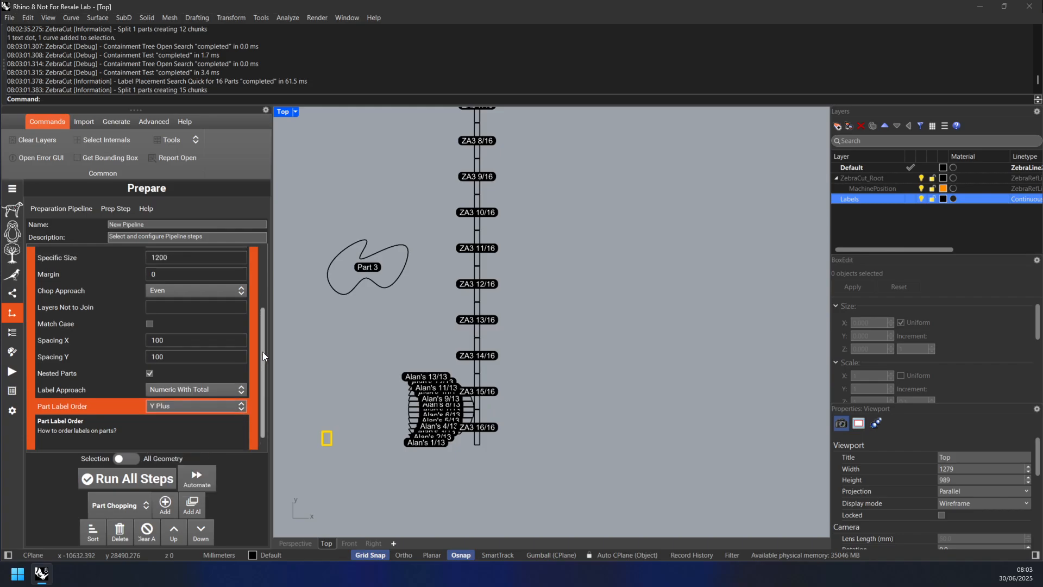
left_click(194, 380)
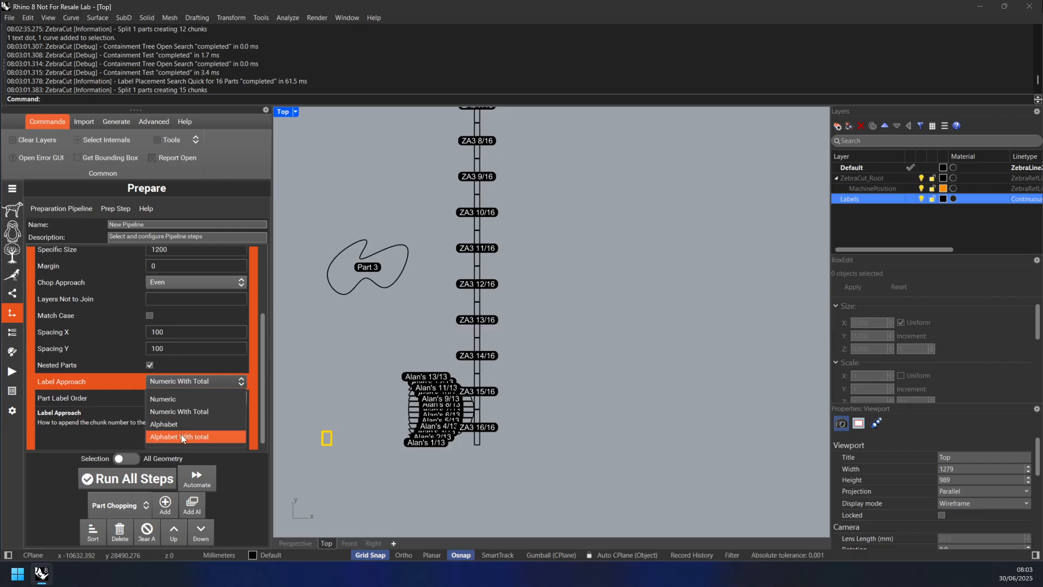
left_click(183, 436)
- Apply Part Chopping to the freeform Part 3 and its label, and inspect the lettered strips
right_click_drag(331, 311, 363, 344)
left_click_drag(330, 240, 461, 357)
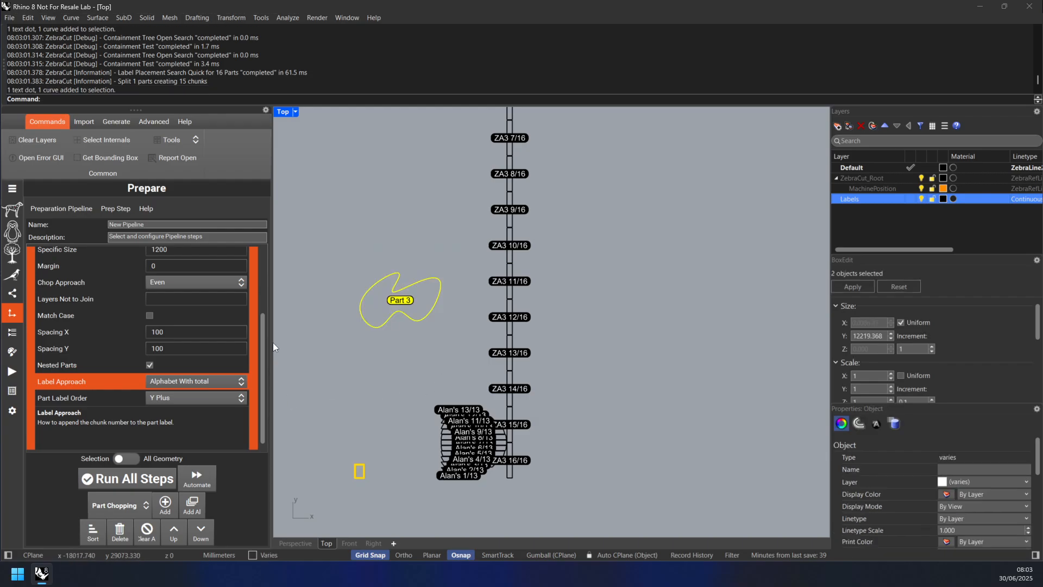
left_click_drag(265, 321, 262, 271)
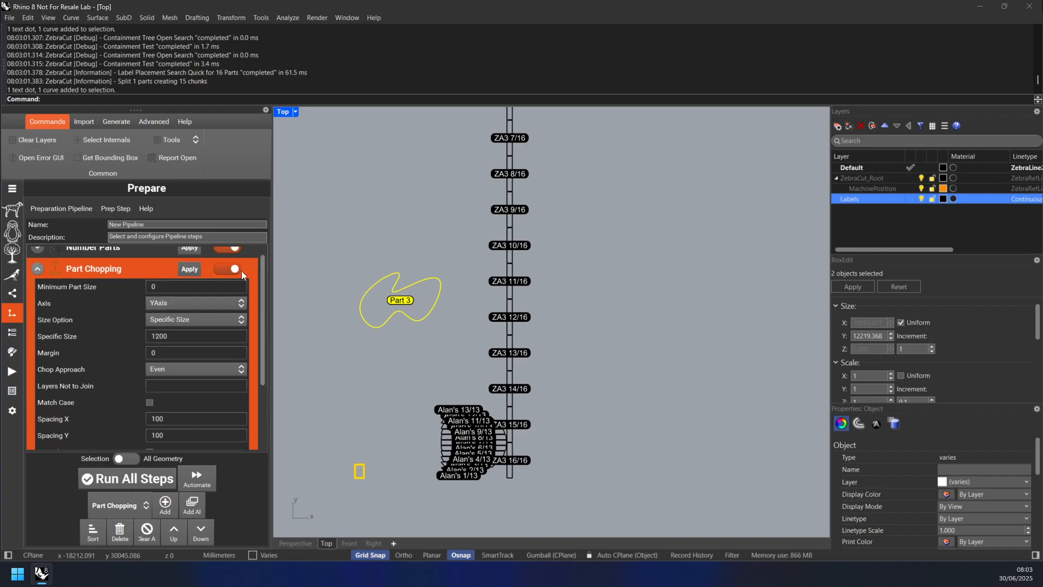
left_click(193, 270)
scroll(583, 480, "up", 10)
right_click_drag(546, 448, 513, 410)
scroll(358, 176, "up", 2)
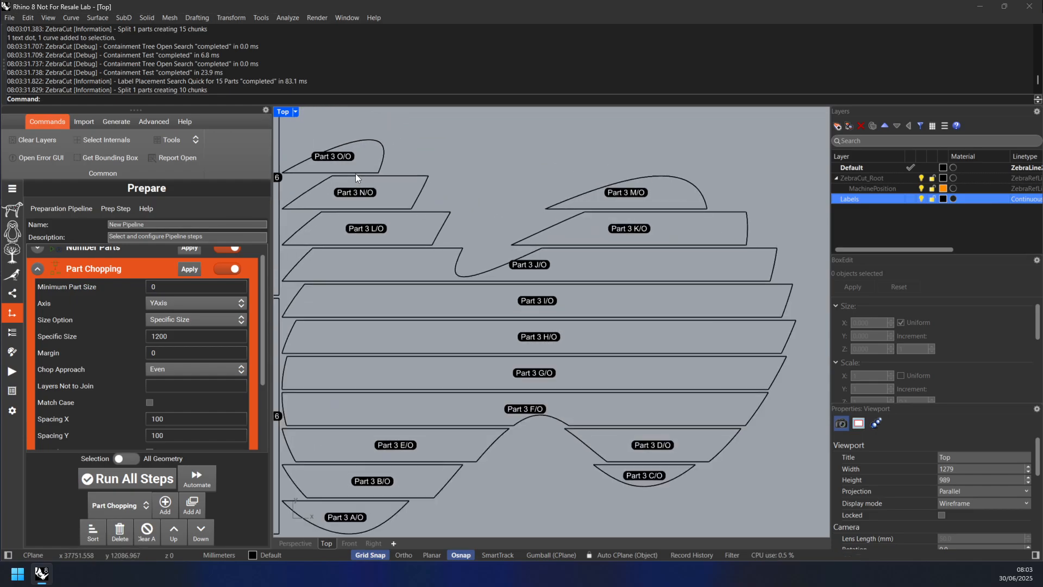
mouse_move(397, 264)
right_mouse_down()
mouse_move(385, 221)
mouse_move(406, 247)
right_mouse_up()
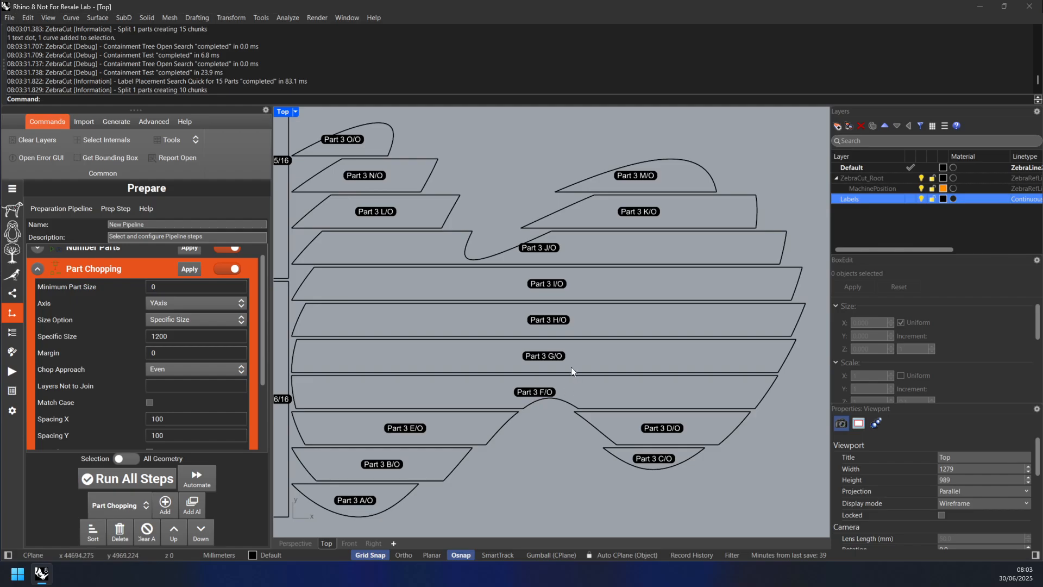
- Review the available Part Label Order options for Part Chopping without changing the current choice
left_click_drag(265, 355, 266, 414)
left_click(216, 396)
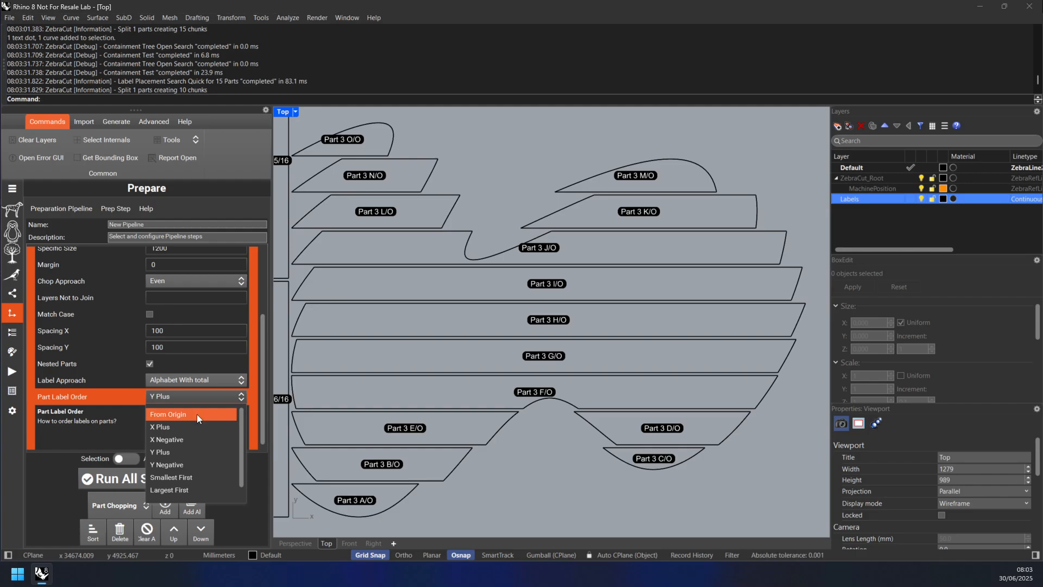
left_click(107, 405)
- Examine the lettered Part 3 strips up close and select the Part 3 O/O strip to check its outline
right_click_drag(554, 462, 536, 485)
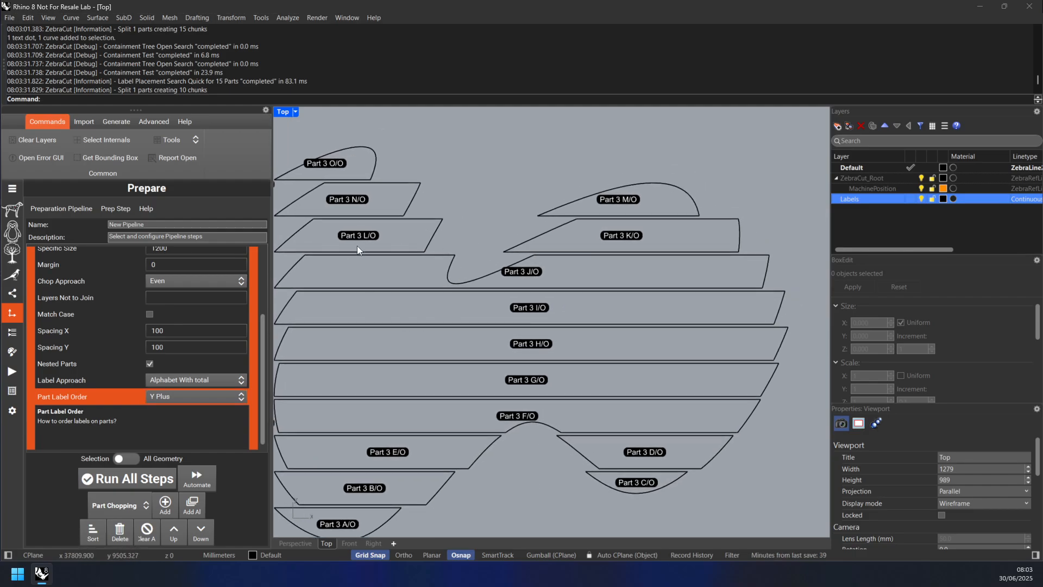
scroll(370, 241, "down", 5)
scroll(415, 278, "up", 4)
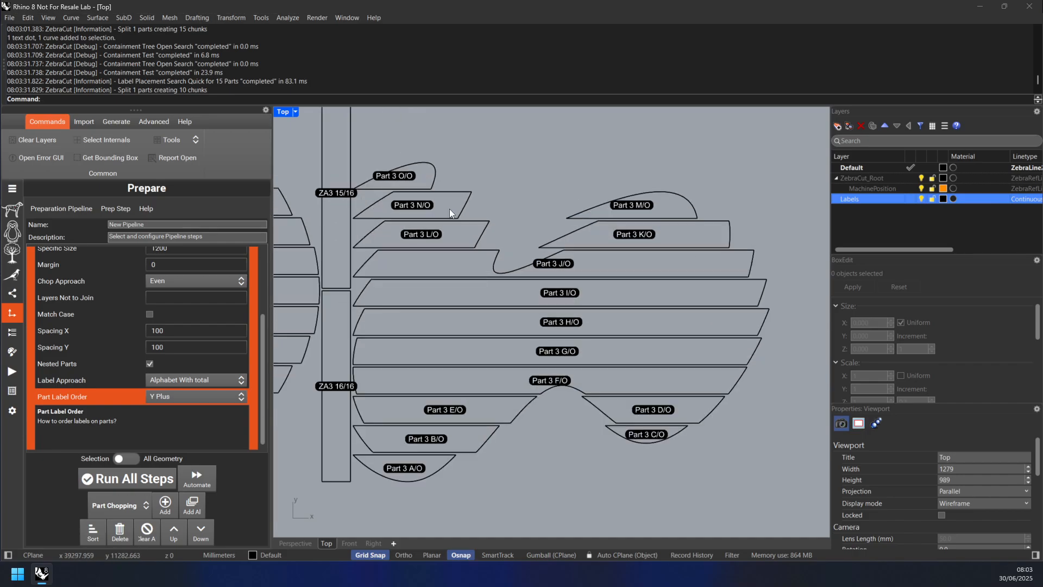
scroll(442, 216, "up", 3)
right_click_drag(441, 216, 452, 272)
scroll(348, 220, "up", 4)
left_click(335, 223)
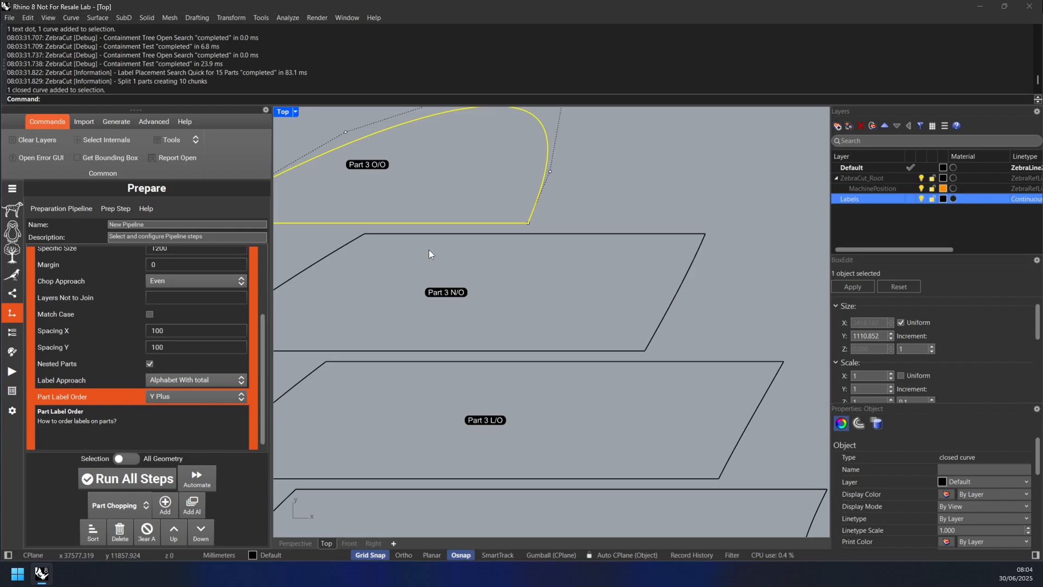
scroll(428, 249, "up", 2)
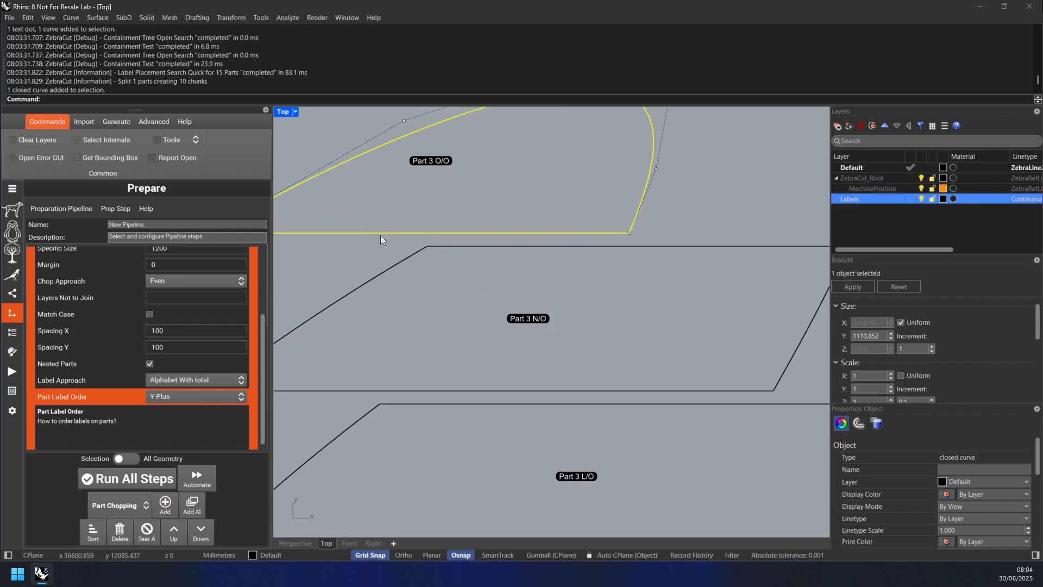
scroll(468, 268, "down", 4)
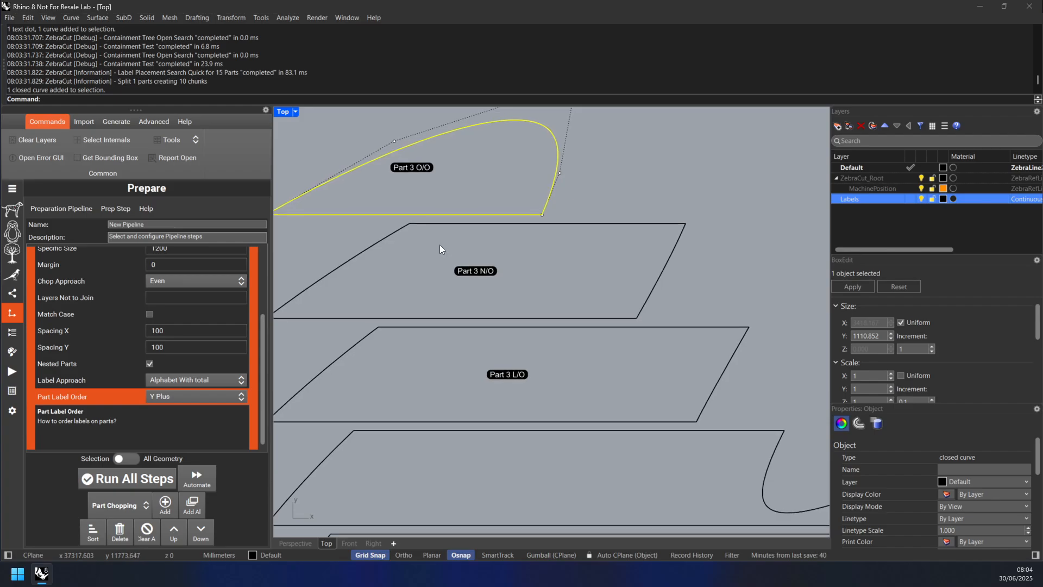
scroll(436, 251, "down", 1)
scroll(455, 241, "down", 1)
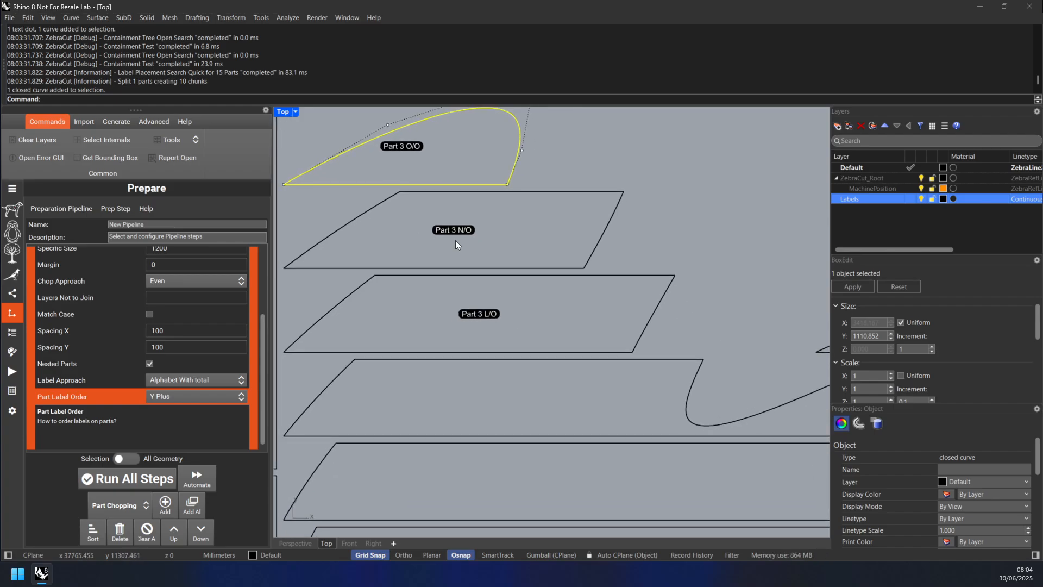
- Clear the strip selection and examine all three chopped parts with their labels together
right_click_drag(482, 269, 432, 244)
scroll(432, 243, "down", 4)
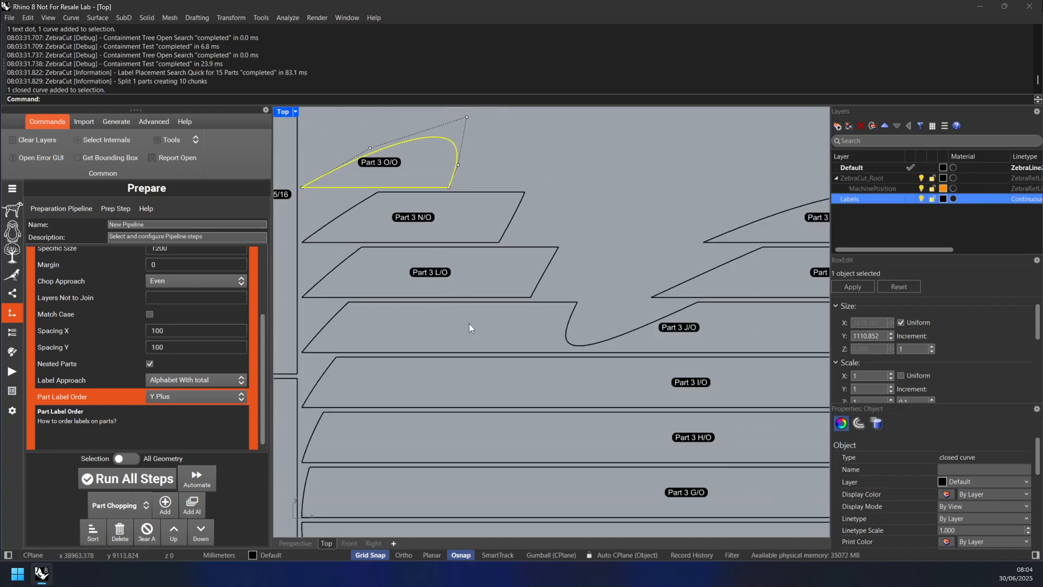
scroll(468, 324, "down", 2)
scroll(442, 284, "down", 2)
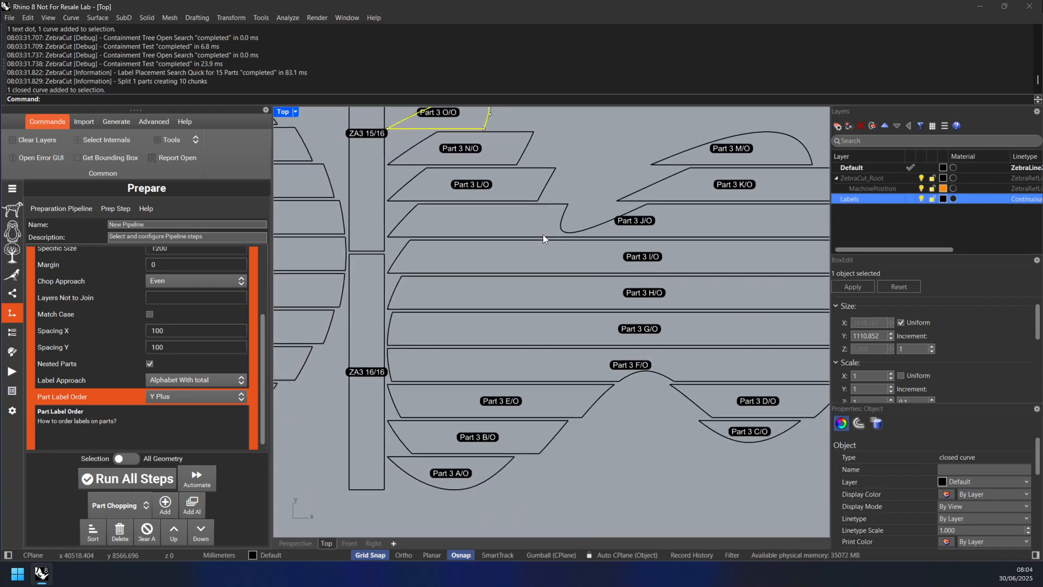
scroll(504, 249, "down", 2)
scroll(501, 250, "down", 2)
left_click(585, 210)
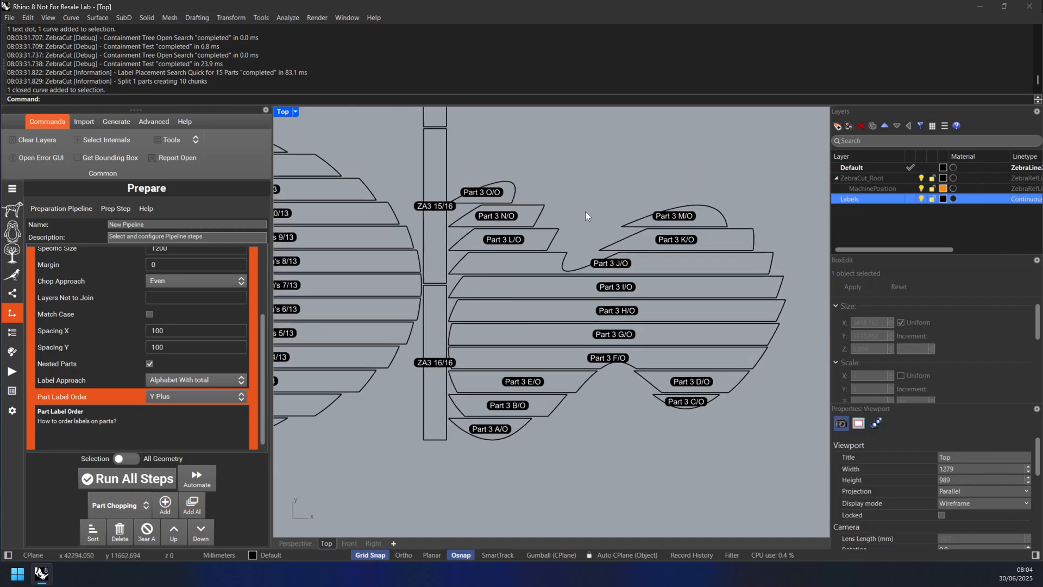
scroll(549, 239, "down", 6)
right_click_drag(504, 253, 470, 359)
scroll(470, 359, "down", 3)
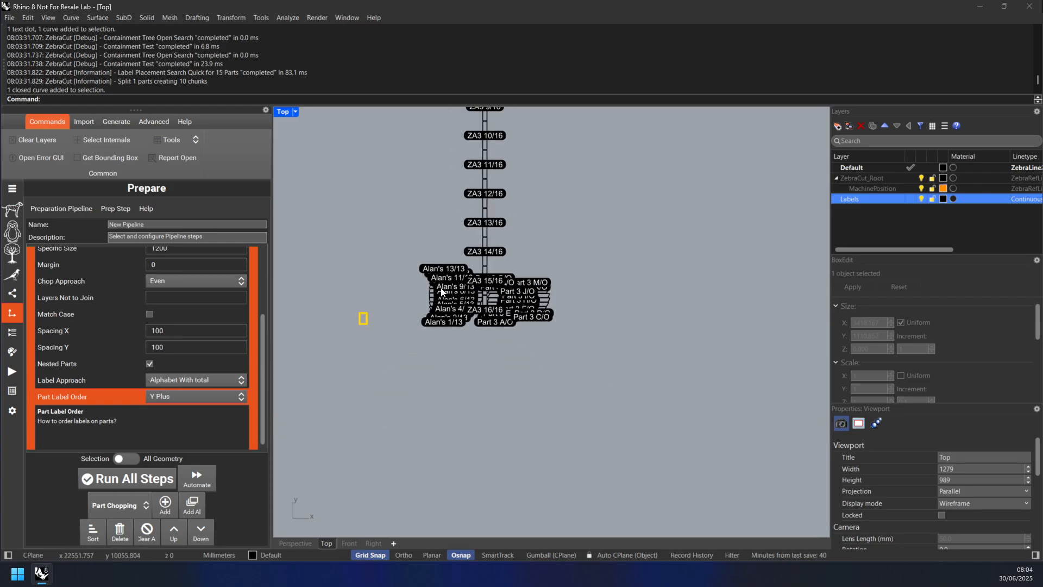
scroll(441, 294, "up", 4)
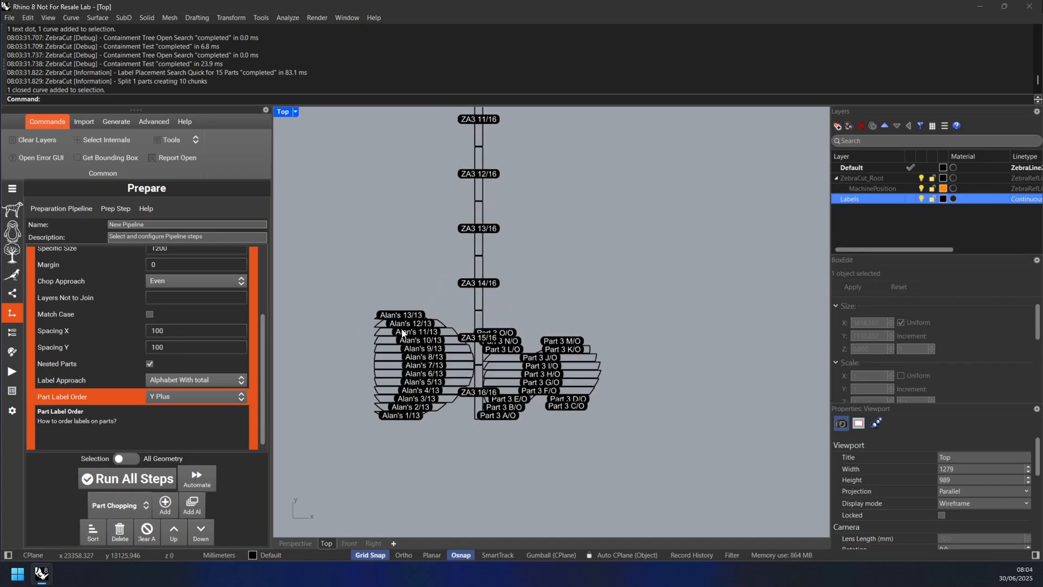
scroll(402, 333, "down", 2)
scroll(353, 329, "down", 2)
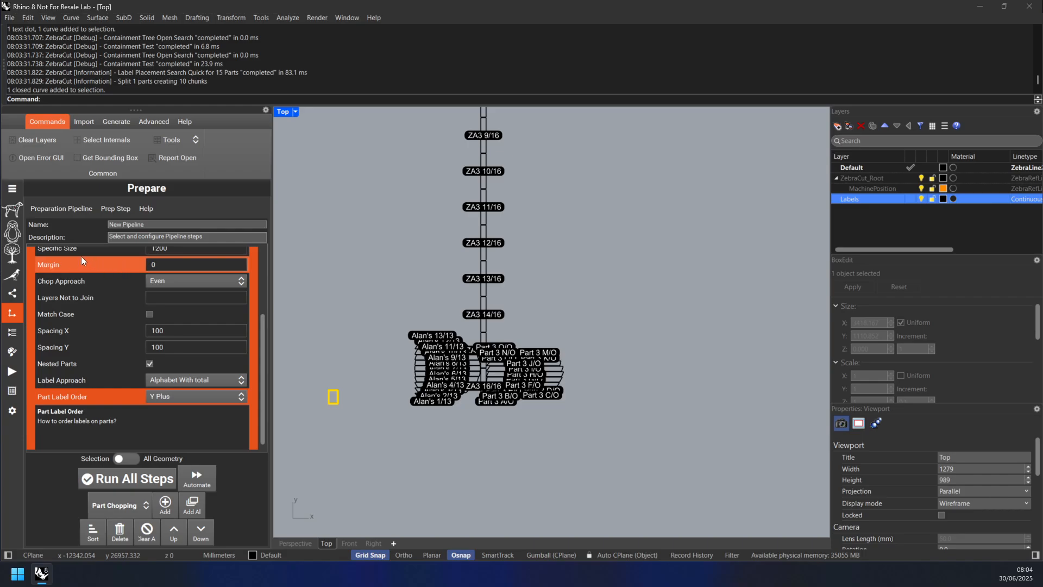
- Add all drawing geometry to the Magpie Tree Nesting list using Import All Geometry
left_click(19, 251)
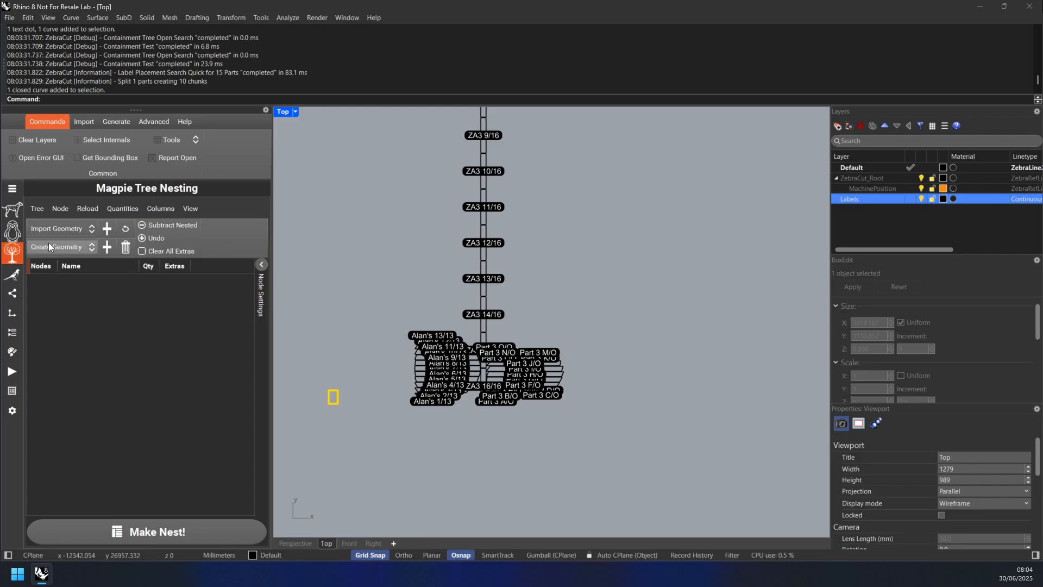
left_click(56, 232)
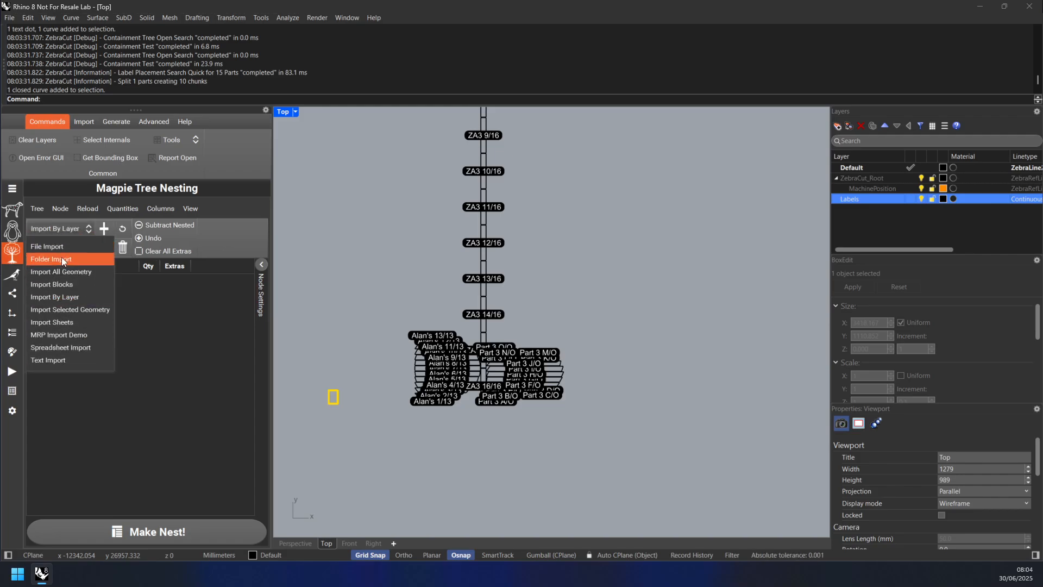
left_click(63, 271)
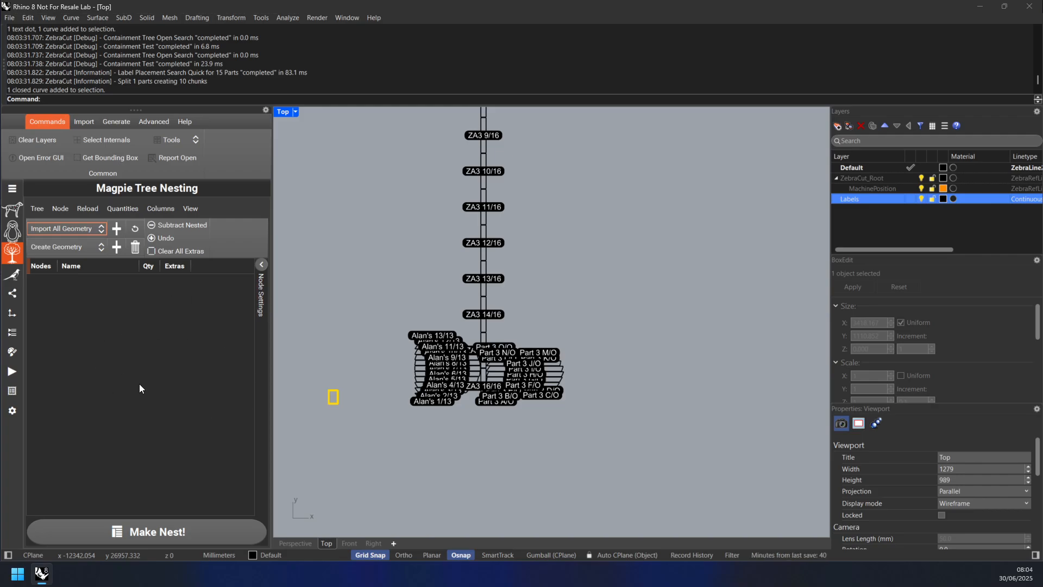
left_click(114, 229)
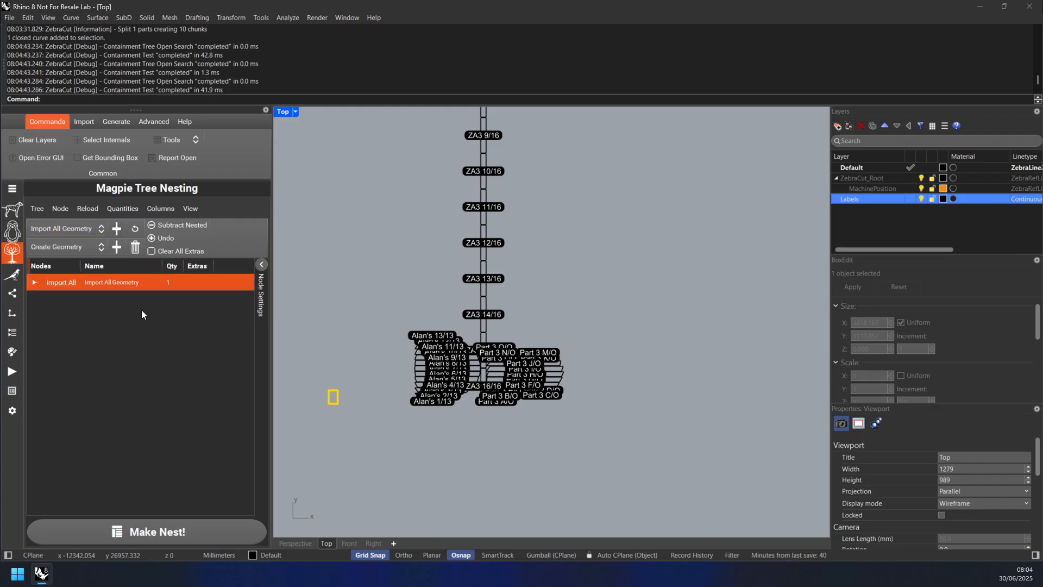
- Expand the imported geometry node and compare its part entries with the labelled strips in the drawing
left_click(34, 282)
left_click_drag(249, 302, 238, 450)
scroll(478, 481, "up", 6)
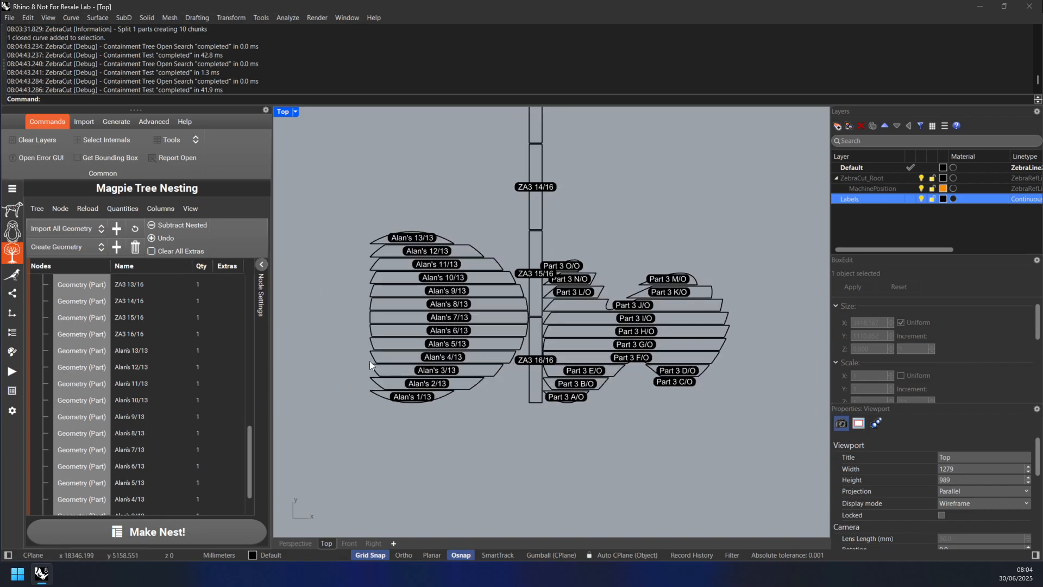
- Try a quantity of 2 and an Extras value of 1 on the rounded part's 13/13 strip
left_click(201, 383)
left_click(207, 354)
left_click(208, 352)
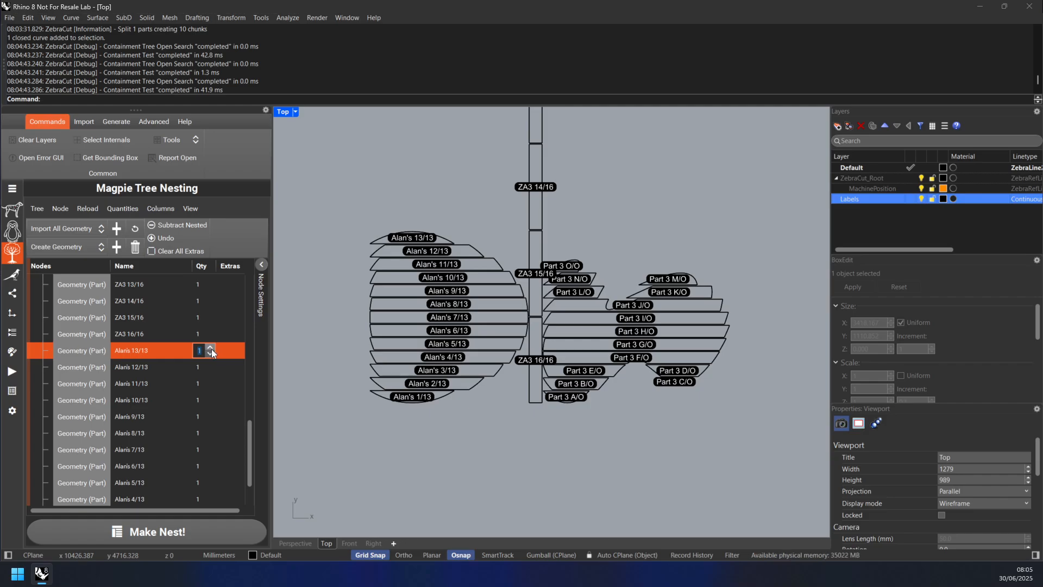
left_click(222, 350)
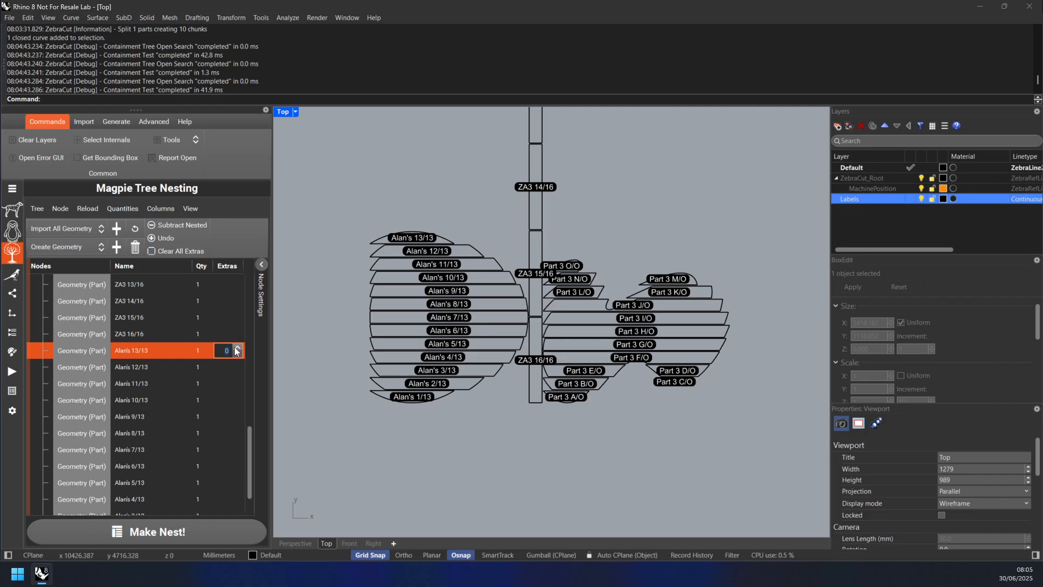
left_click(201, 351)
left_click(210, 348)
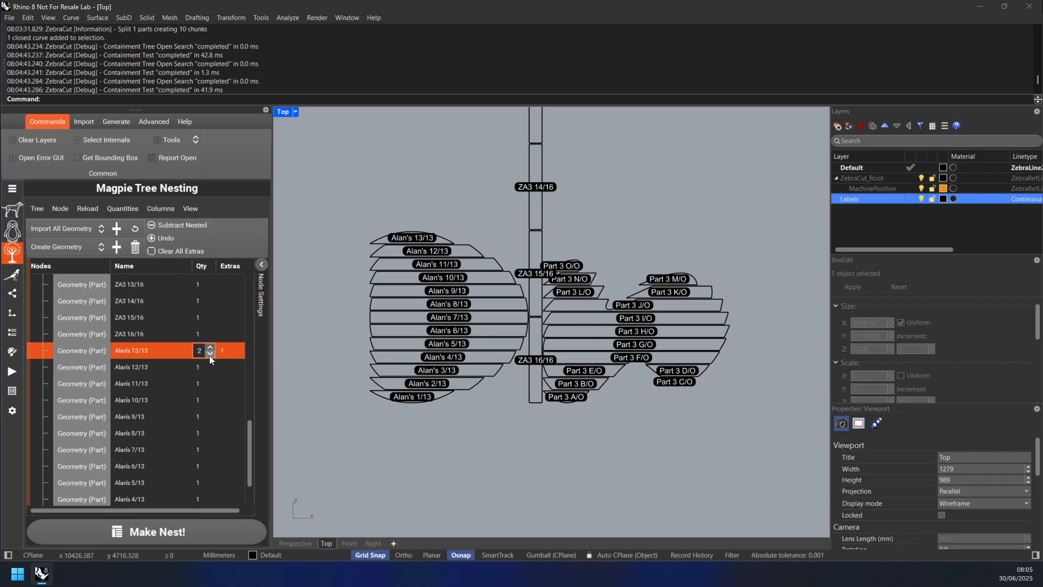
- Try a quantity of 0 on the rounded part's 12/13 strip, and reset both strips' test quantities and extras
left_click(206, 363)
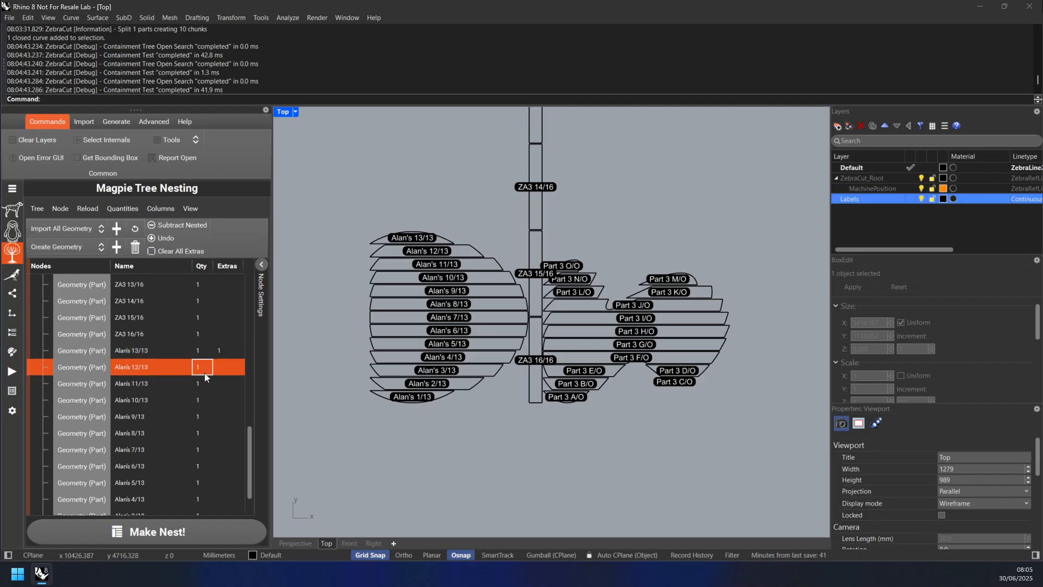
left_click(210, 372)
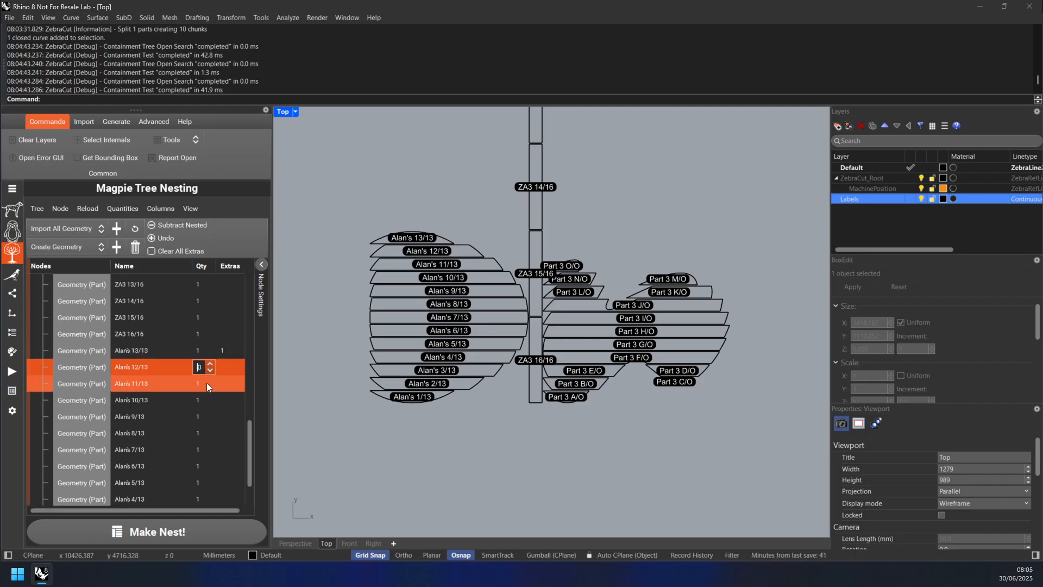
left_click(184, 380)
left_click(202, 368)
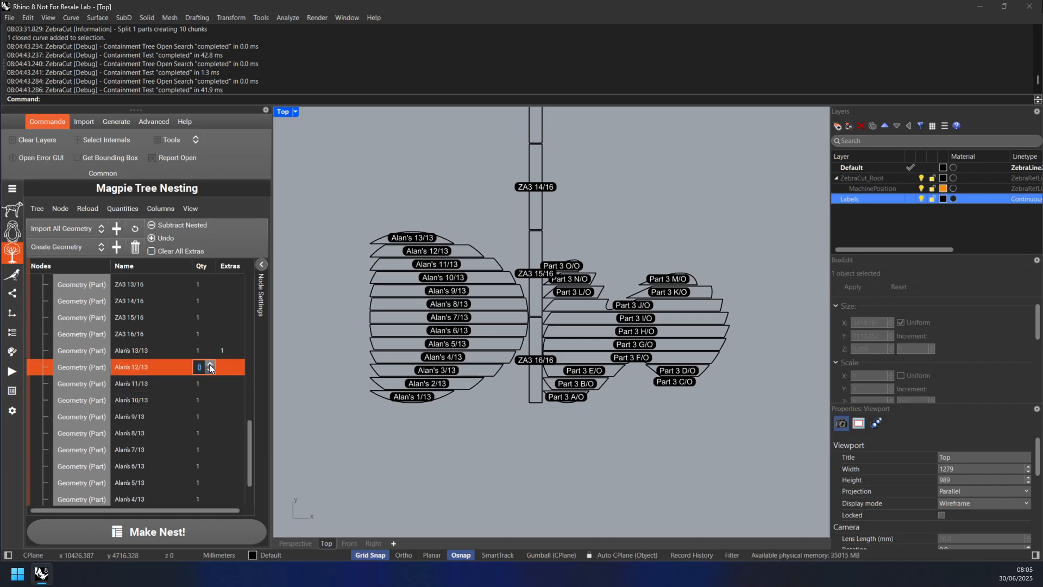
left_click(218, 360)
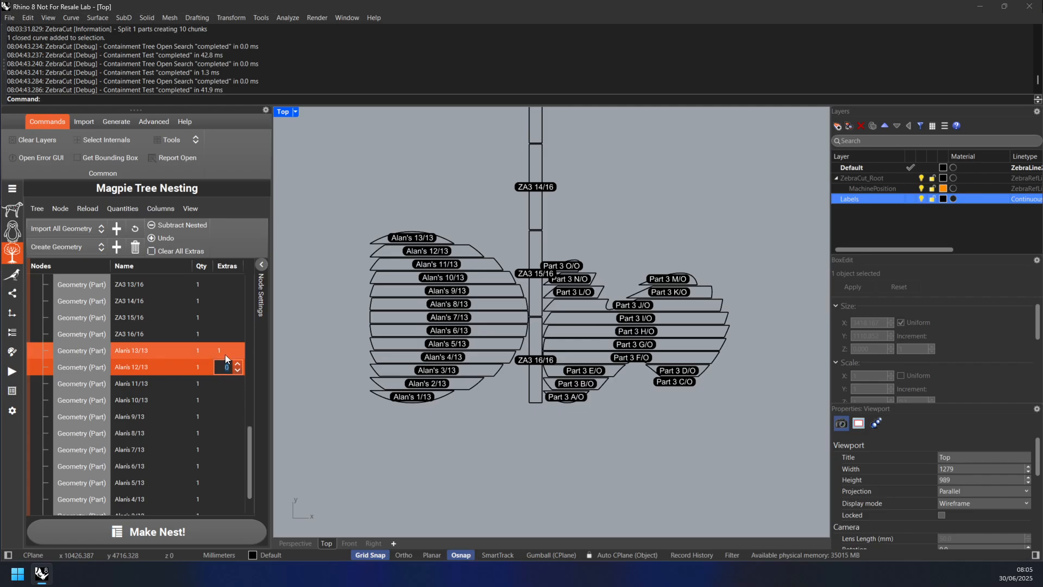
left_click(225, 354)
left_click(177, 351)
- Return to the start of the nesting tree and collapse the Import All node
left_click(251, 431)
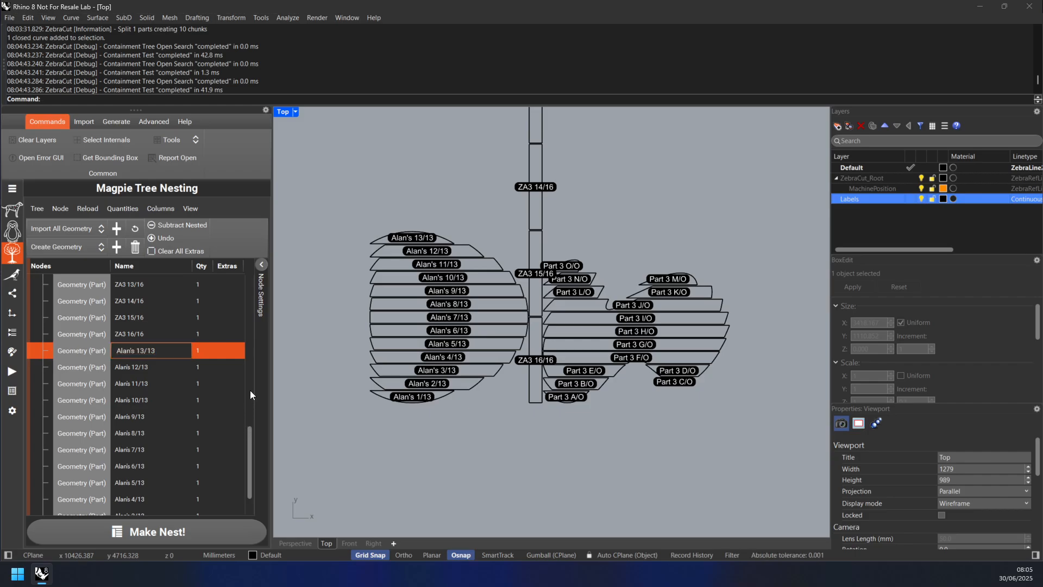
left_click_drag(252, 432, 245, 268)
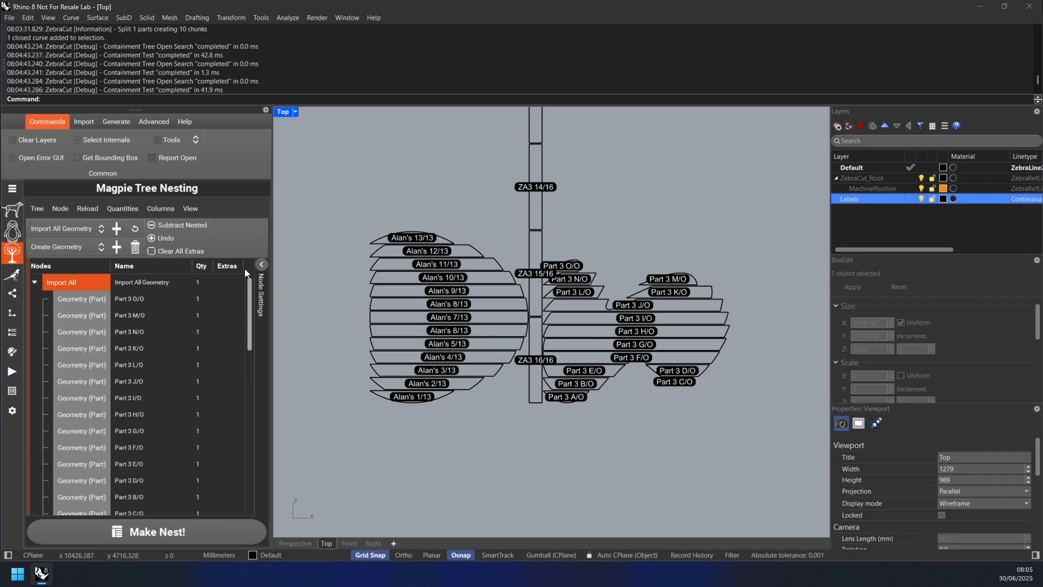
left_click(66, 280)
left_click(32, 282)
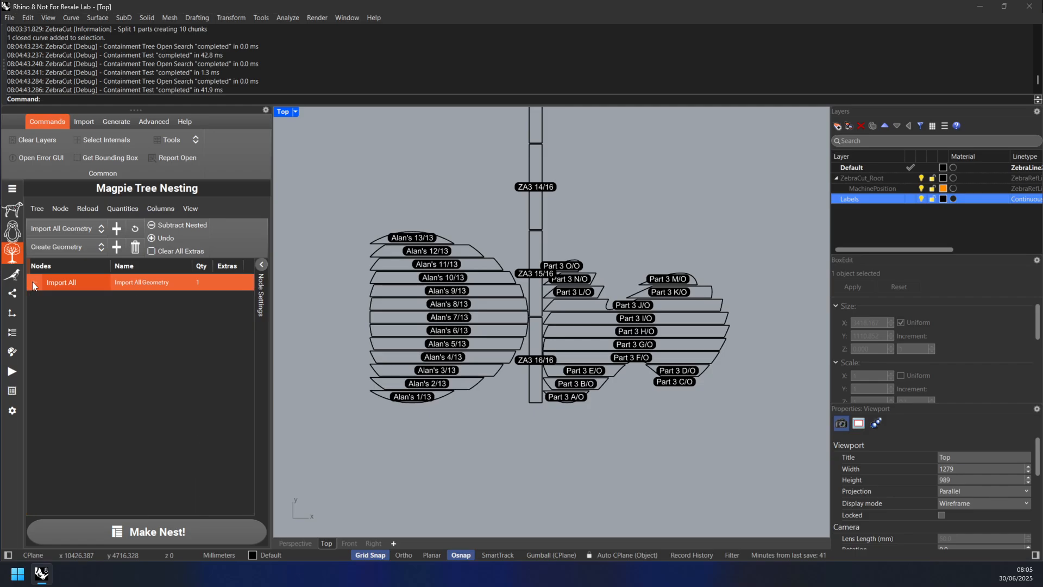
- Add a Roll sheet to the nesting tree with a Roll Width of 1250
left_click(57, 249)
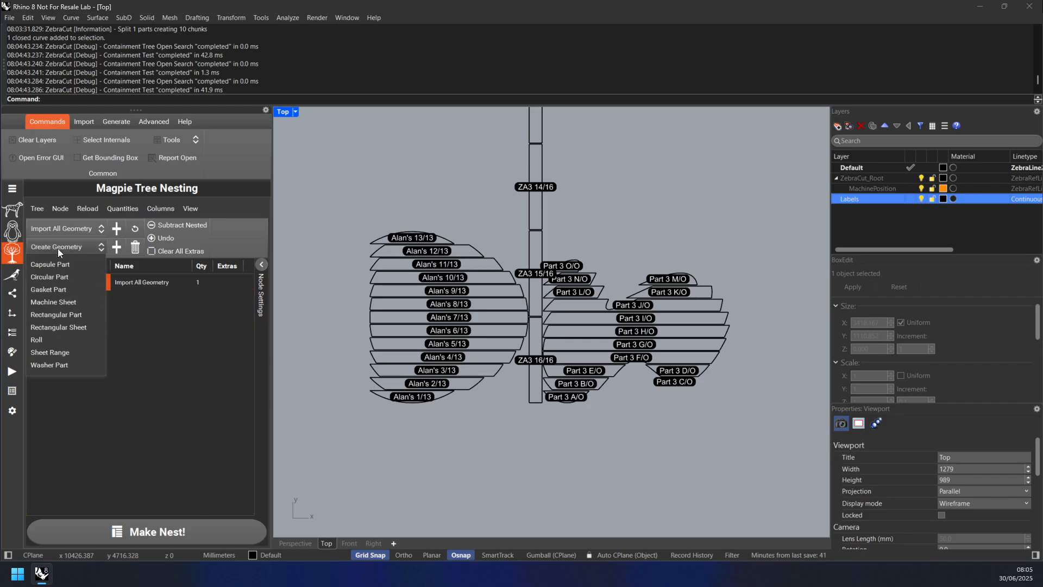
left_click(75, 337)
left_click(117, 246)
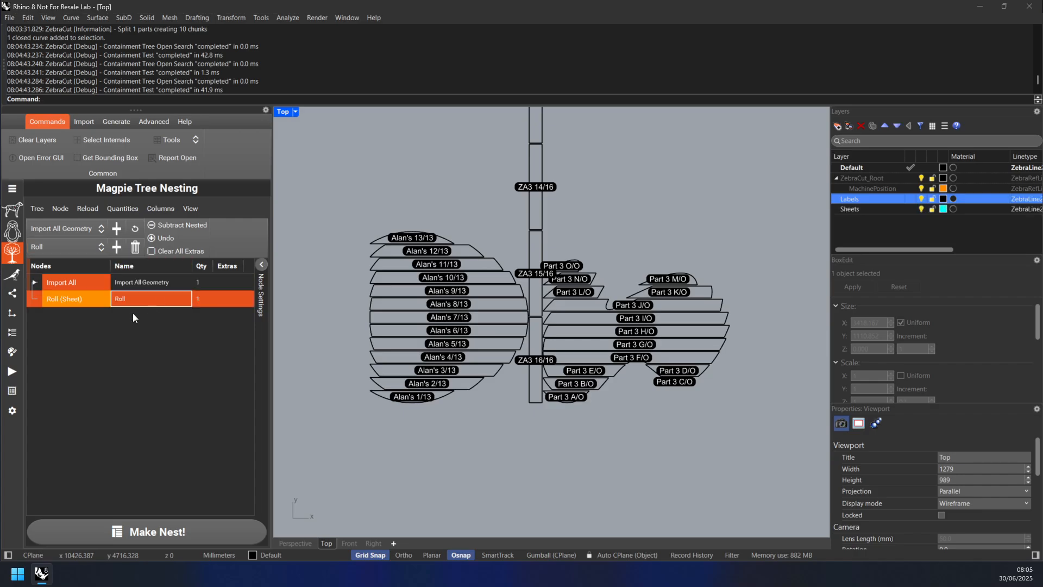
left_click(261, 264)
left_click(238, 282)
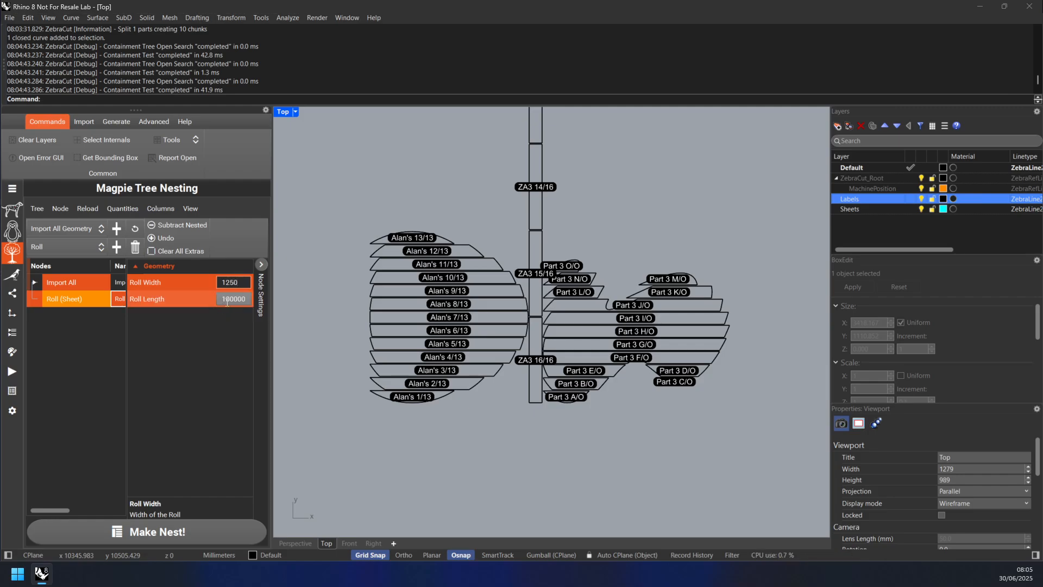
left_click(227, 300)
left_click(260, 265)
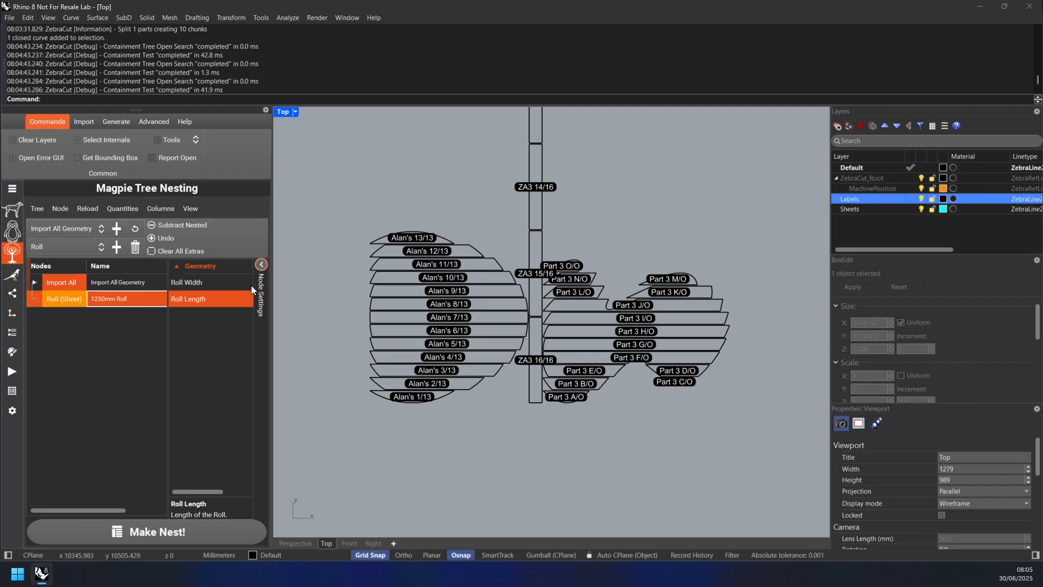
- Set the roll sheet's quantity to 10 in the nesting tree
left_click(190, 301)
left_click(184, 299)
type("10")
left_click(146, 298)
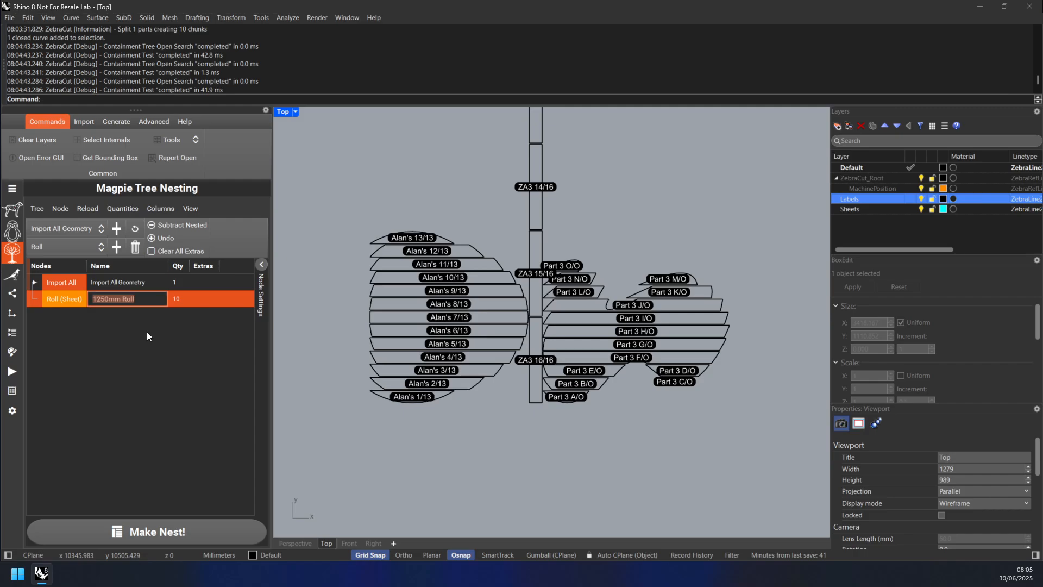
- Bring up the Magpie nesting settings and use the Open House Fixed New configuration with part rotation every 180 degrees
left_click(17, 276)
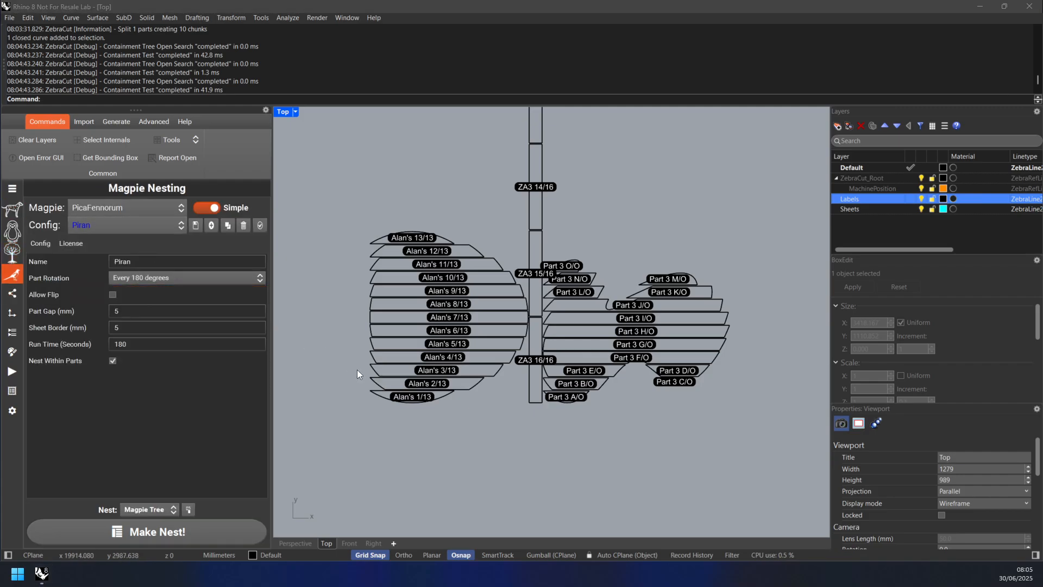
left_click(103, 225)
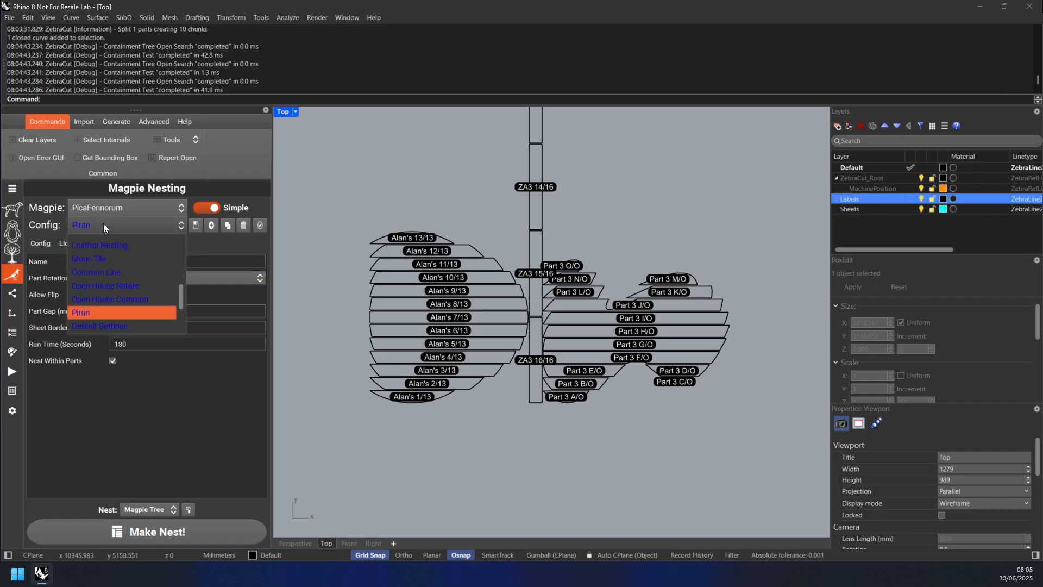
left_click(208, 235)
left_click(212, 226)
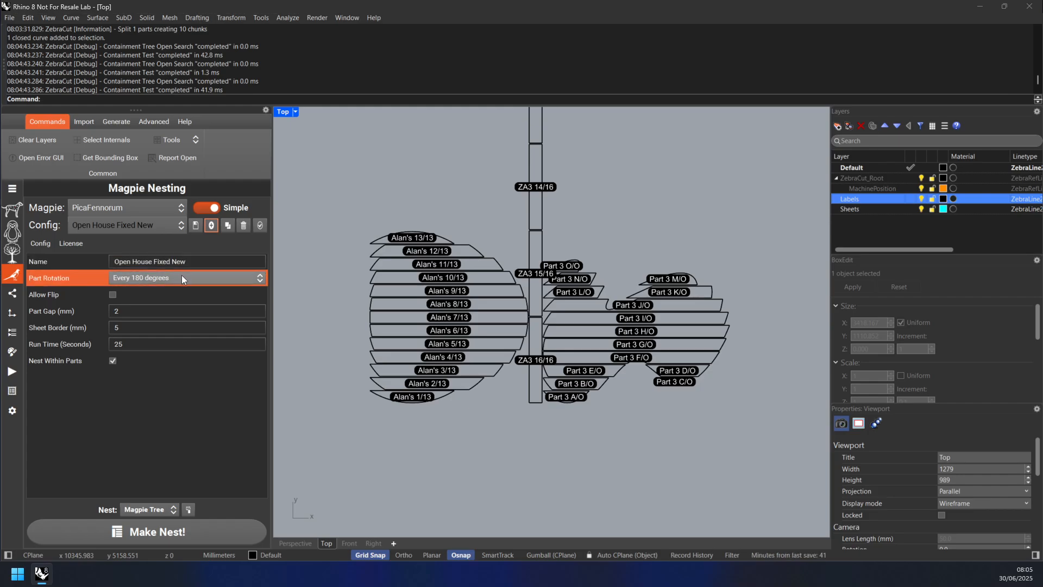
left_click(182, 277)
left_click(181, 277)
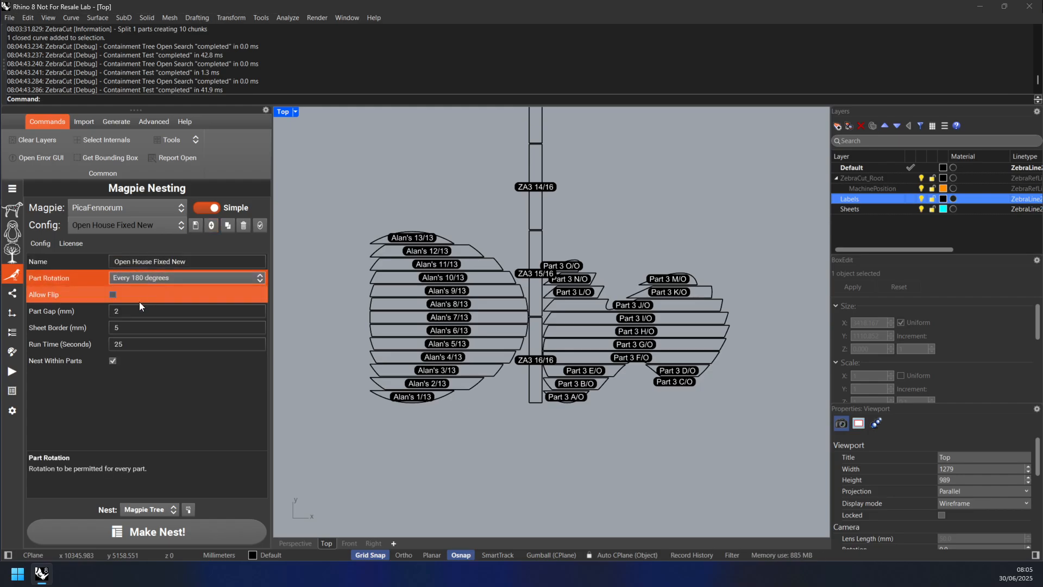
- Set both the part gap and the sheet border of the nesting configuration to 10 mm
left_click(122, 312)
type("10")
key("Tab")
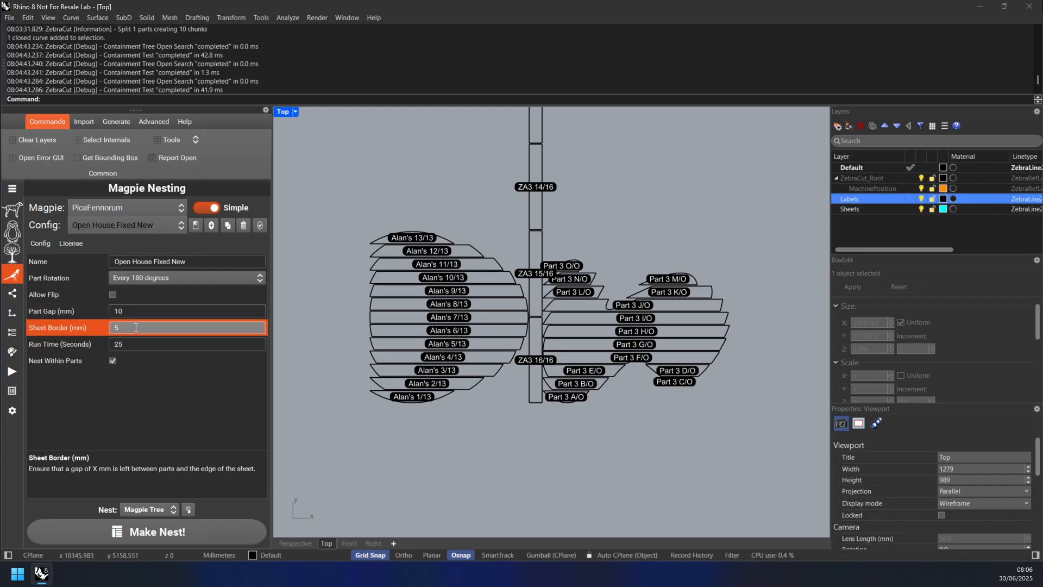
type("10")
key("Tab")
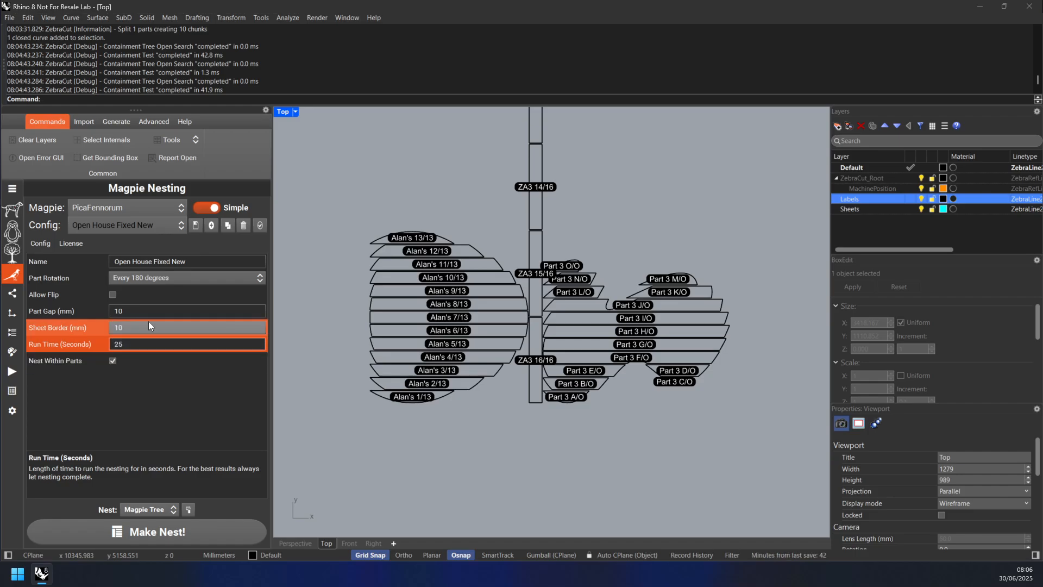
- In the advanced nesting tolerances, set the division distance to 20 mm and the tolerance to 5 mm, and return to the simple settings
left_click(209, 209)
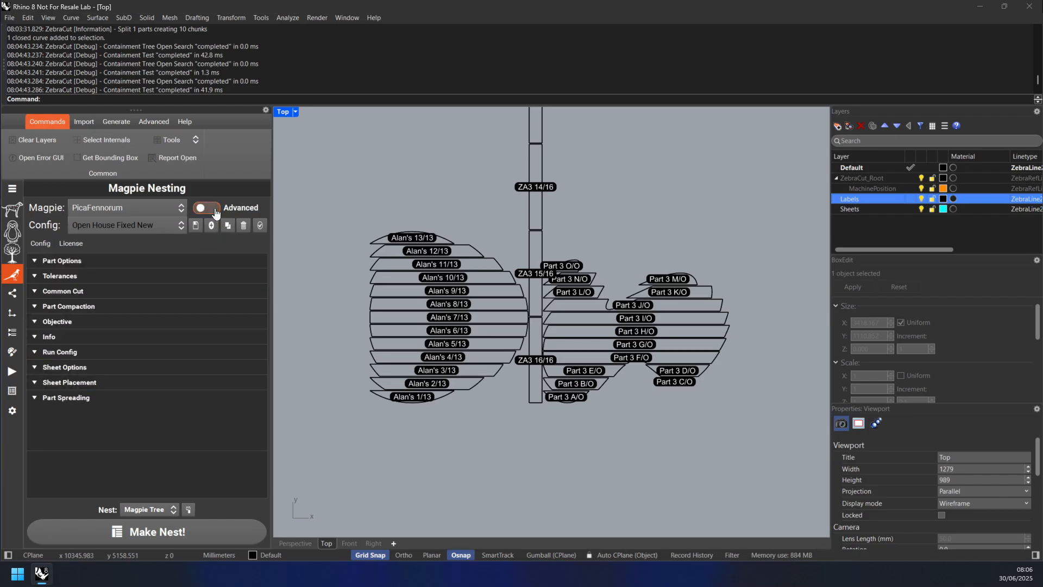
left_click(93, 278)
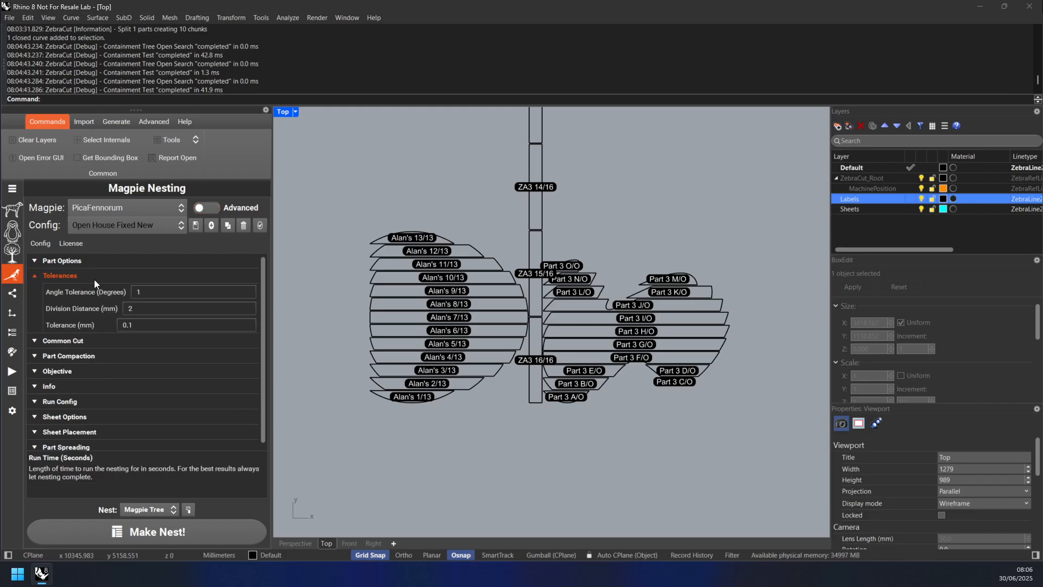
left_click(150, 309)
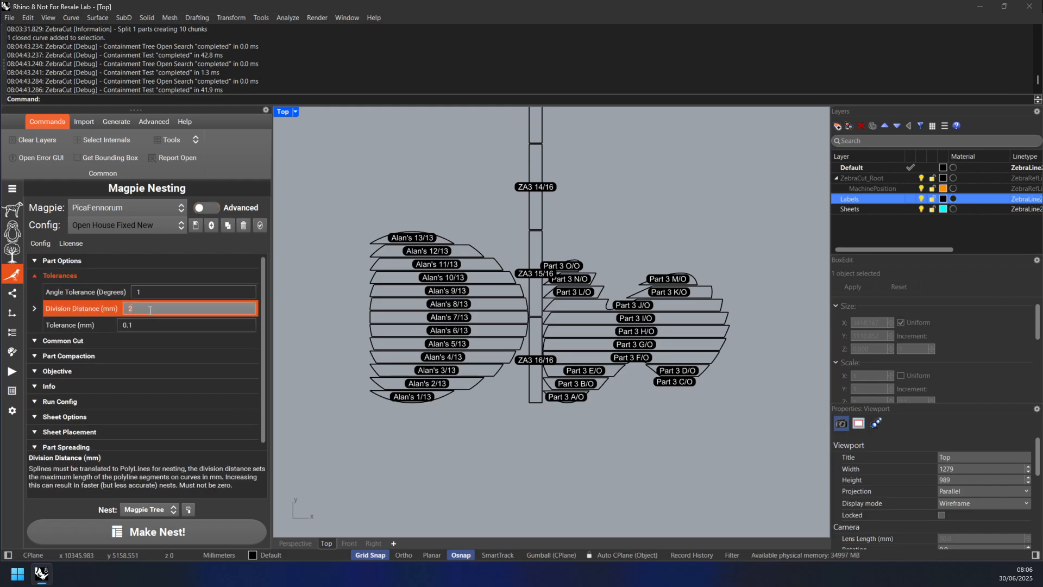
type("0")
left_click(146, 325)
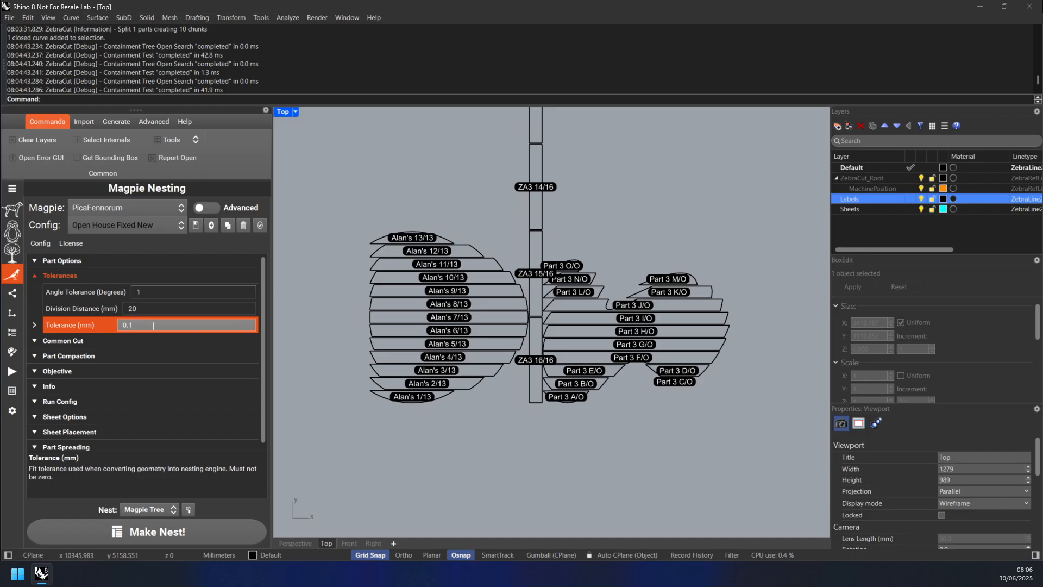
type("5")
left_click(157, 291)
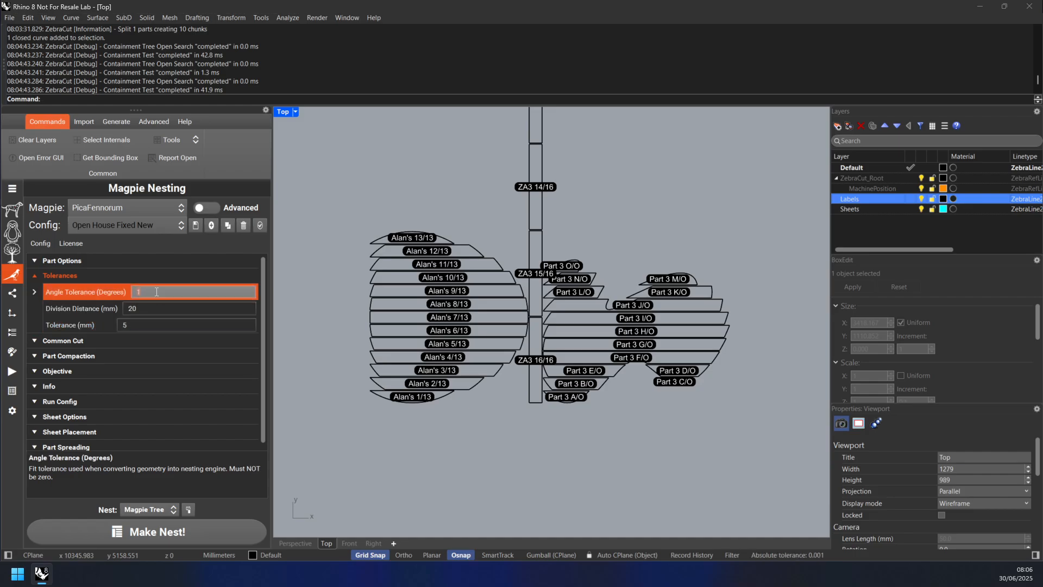
left_click(56, 277)
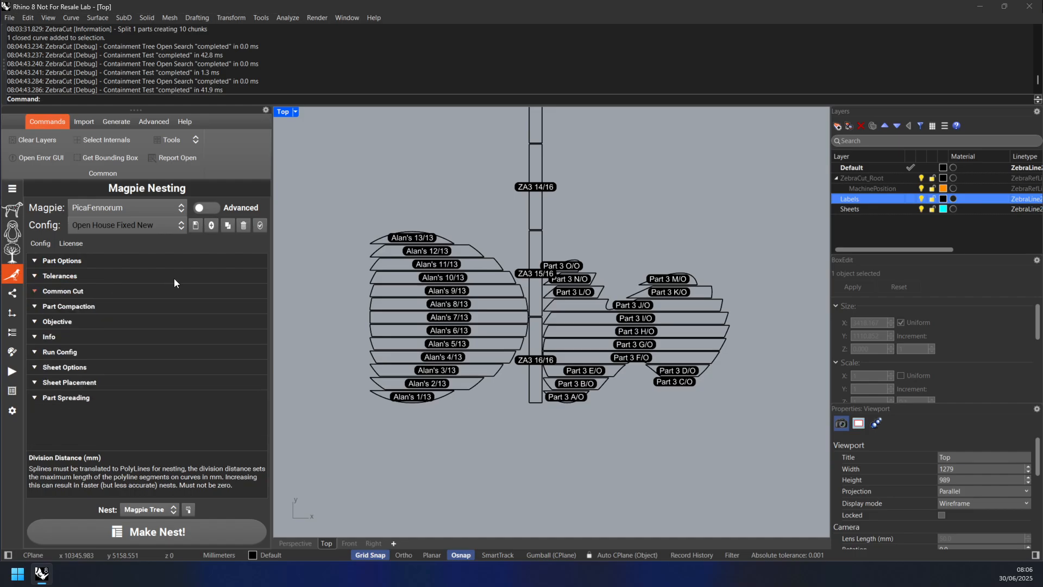
left_click(209, 212)
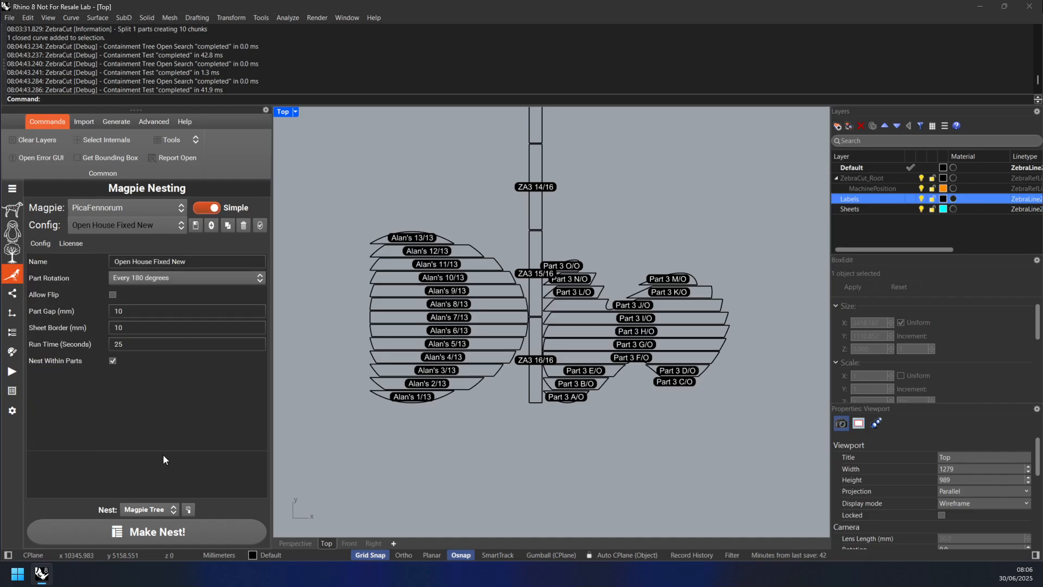
- Try nesting the Magpie tree with 180-degree part rotation, and stop the run early
left_click(176, 533)
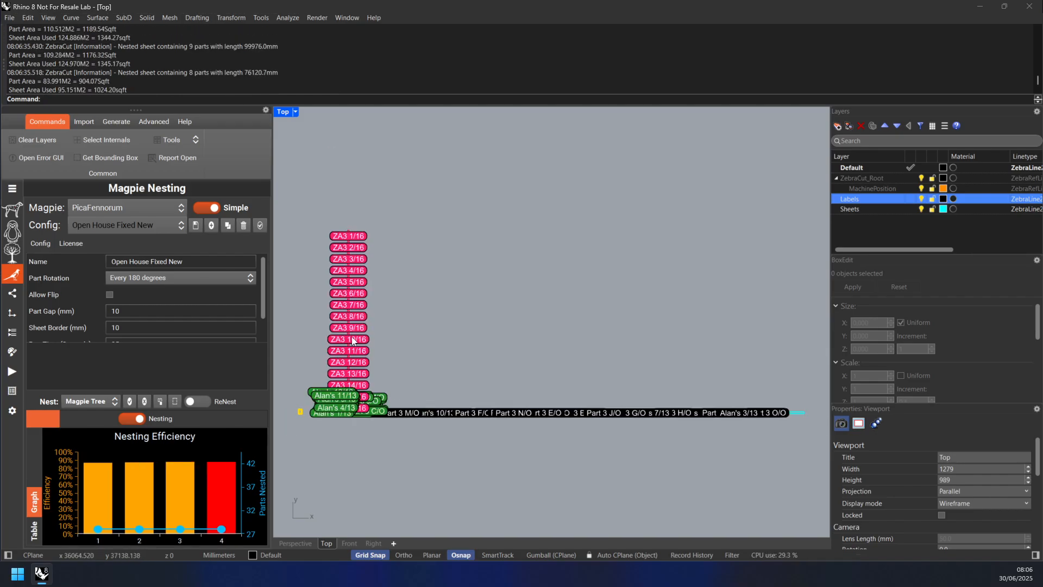
scroll(347, 267, "up", 3)
scroll(347, 266, "down", 4)
scroll(360, 301, "up", 4)
scroll(360, 301, "down", 4)
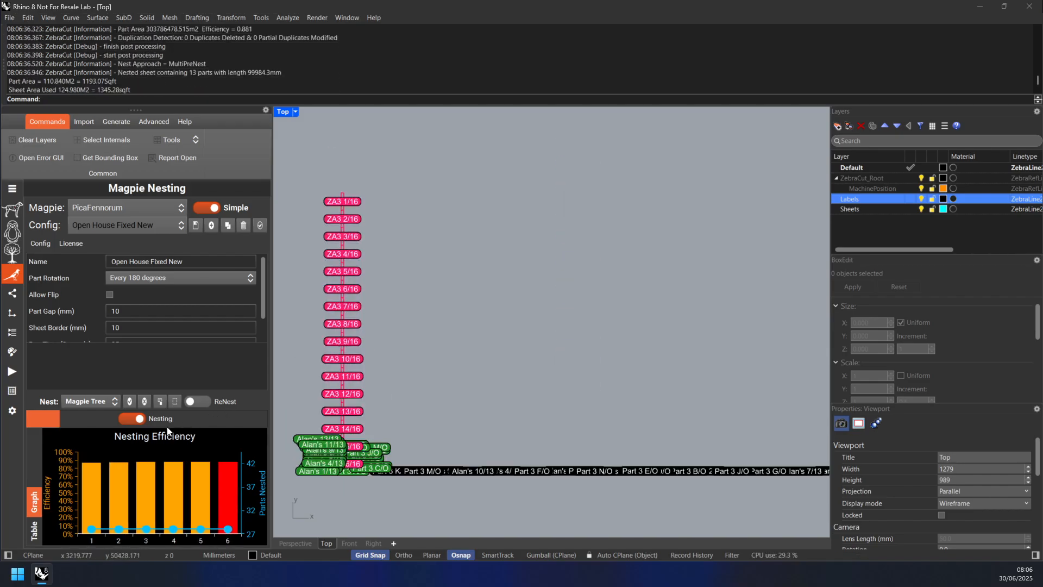
left_click(136, 423)
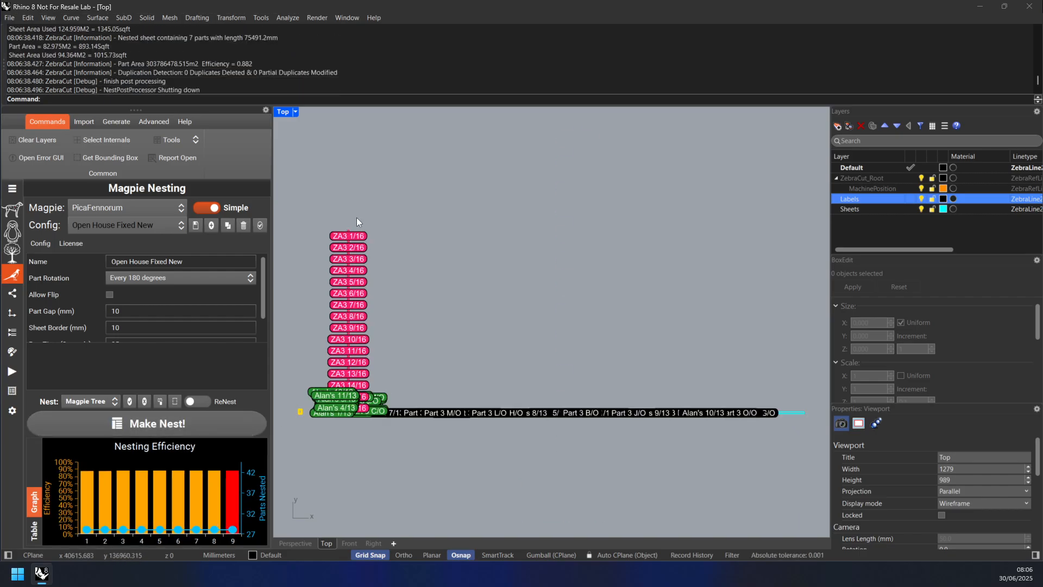
- Examine the column of ZA3 strips and the beginning of the nested roll to check which parts were placed
scroll(353, 320, "up", 3)
scroll(351, 223, "down", 3)
scroll(356, 286, "up", 5)
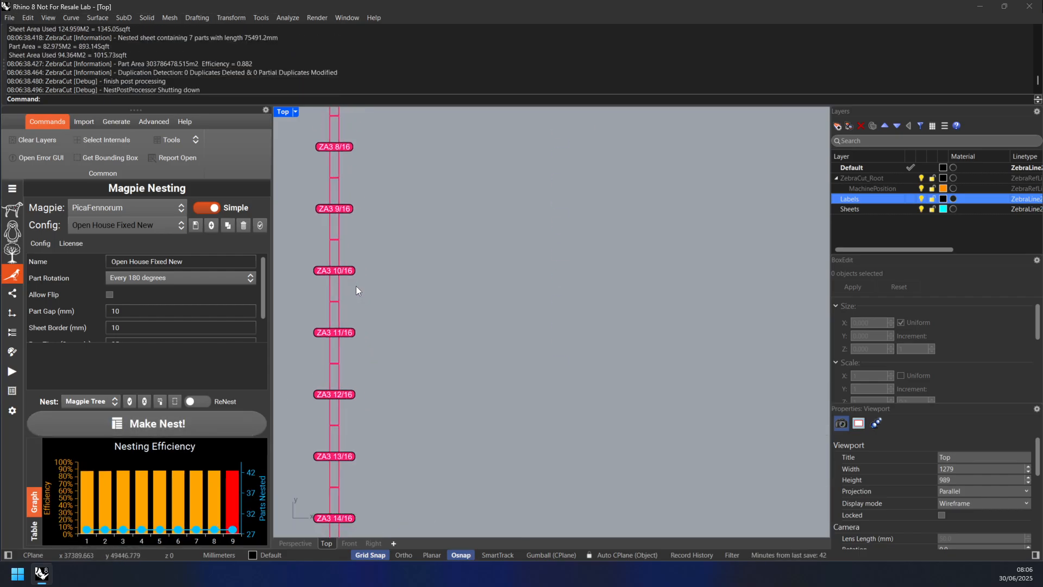
scroll(349, 260, "up", 5)
right_click_drag(340, 291, 416, 292)
scroll(435, 299, "down", 6)
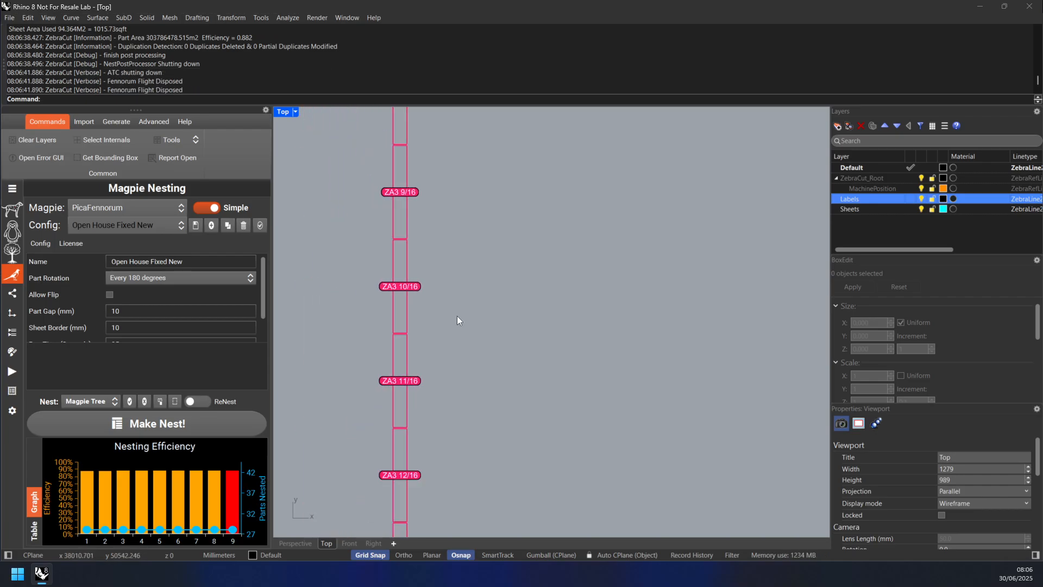
scroll(447, 245, "up", 3)
scroll(462, 337, "up", 4)
right_click_drag(456, 354, 542, 319)
scroll(571, 321, "up", 2)
right_click_drag(477, 318, 610, 309)
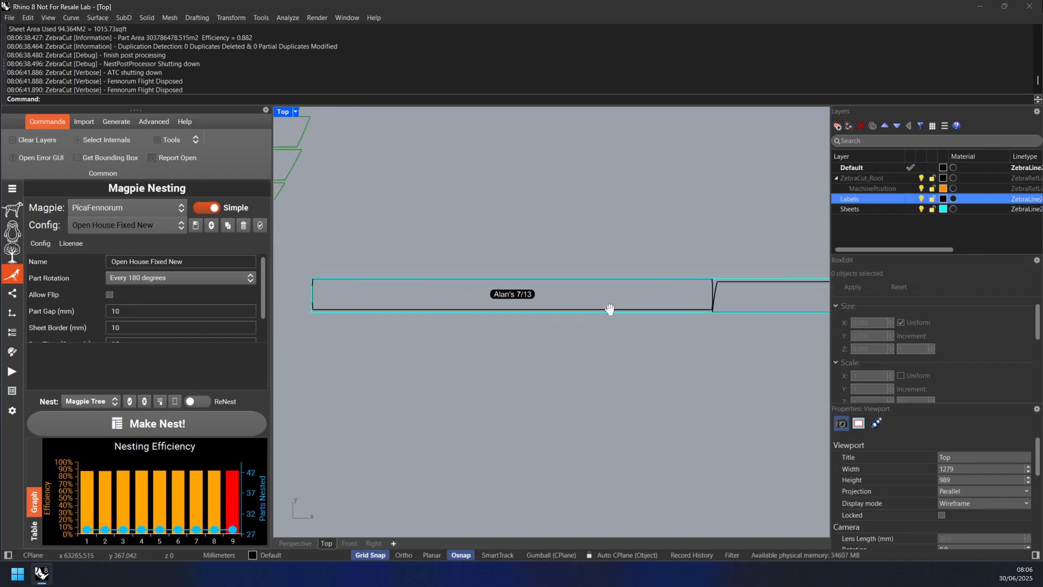
scroll(471, 311, "down", 5)
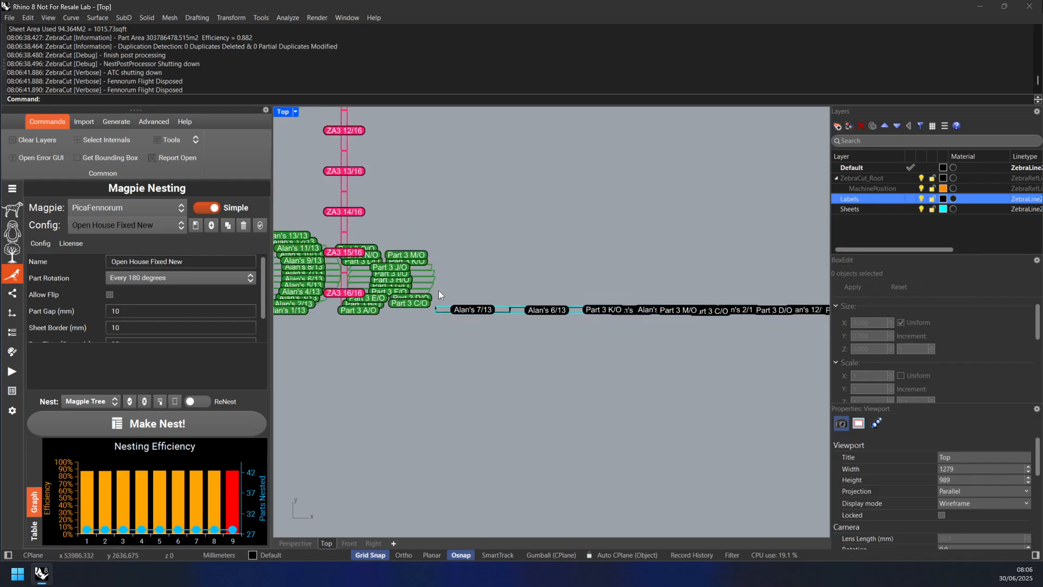
scroll(473, 304, "down", 2)
- Set Part Rotation to Every 90 Degrees, rerun the nest, and stop it after several iterations
left_click(152, 277)
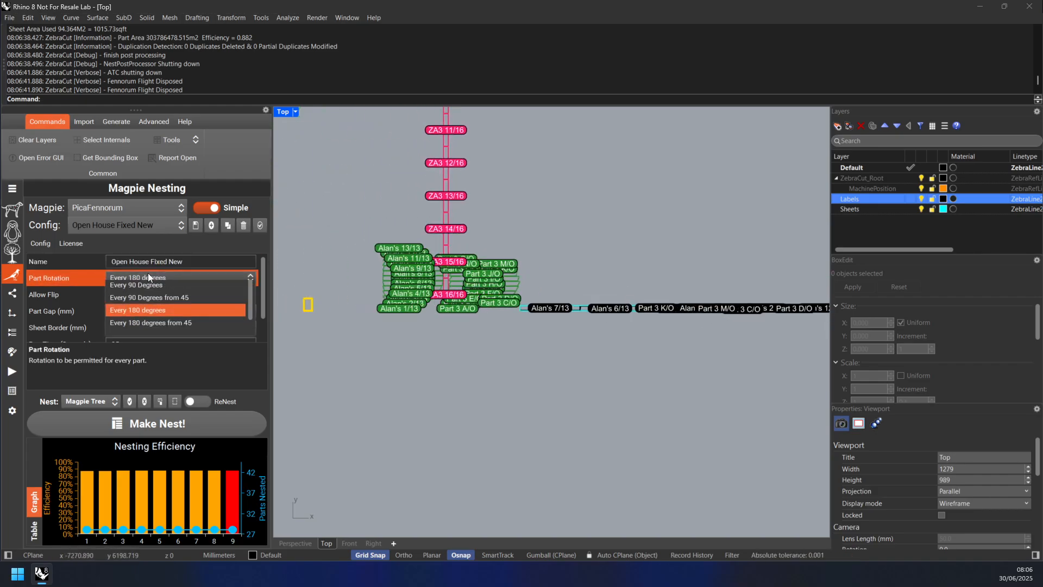
left_click(161, 333)
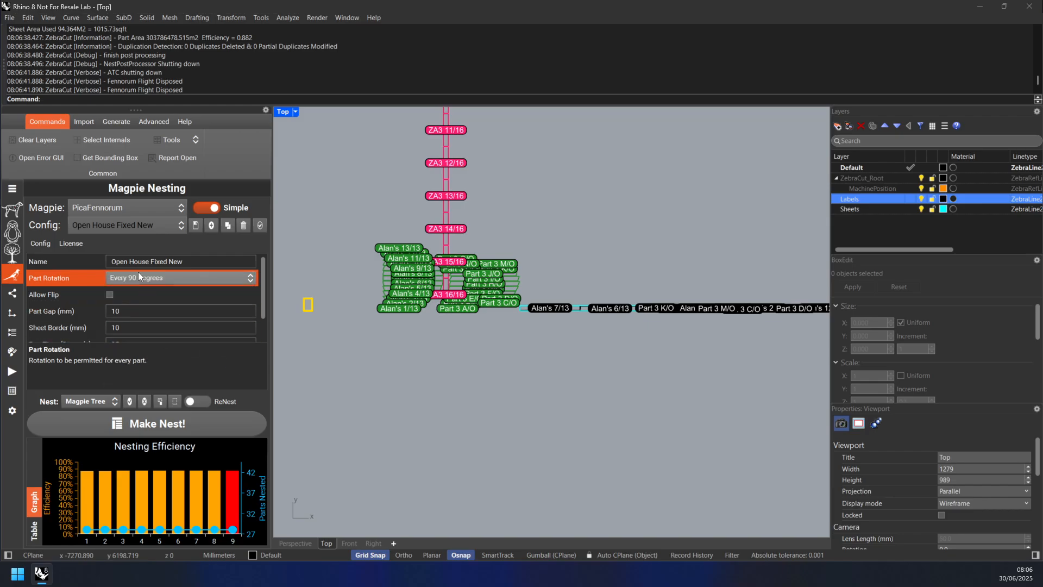
left_click(213, 424)
scroll(501, 414, "down", 2)
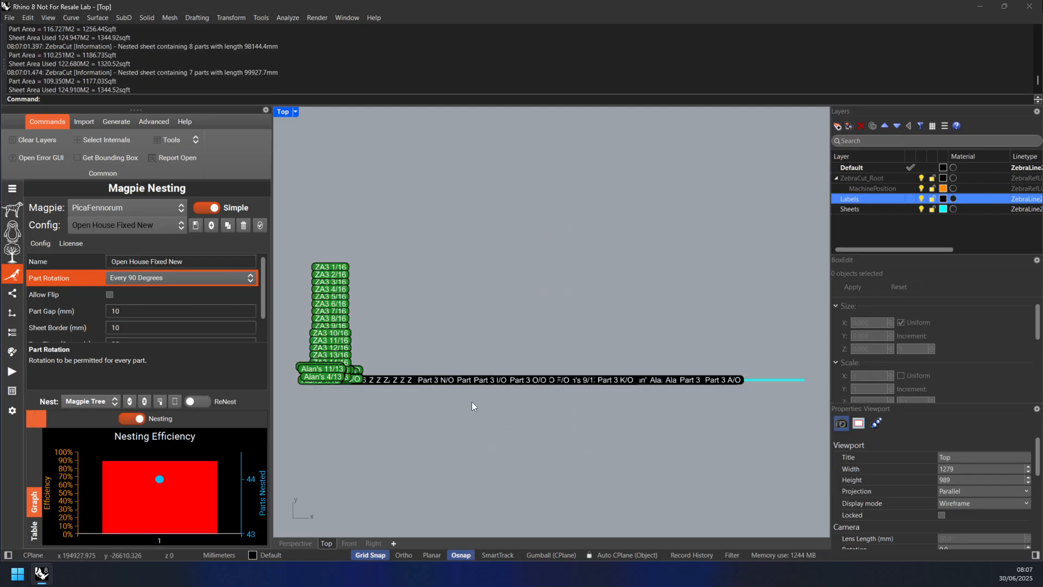
scroll(415, 384, "up", 2)
scroll(415, 384, "up", 8)
scroll(391, 374, "down", 12)
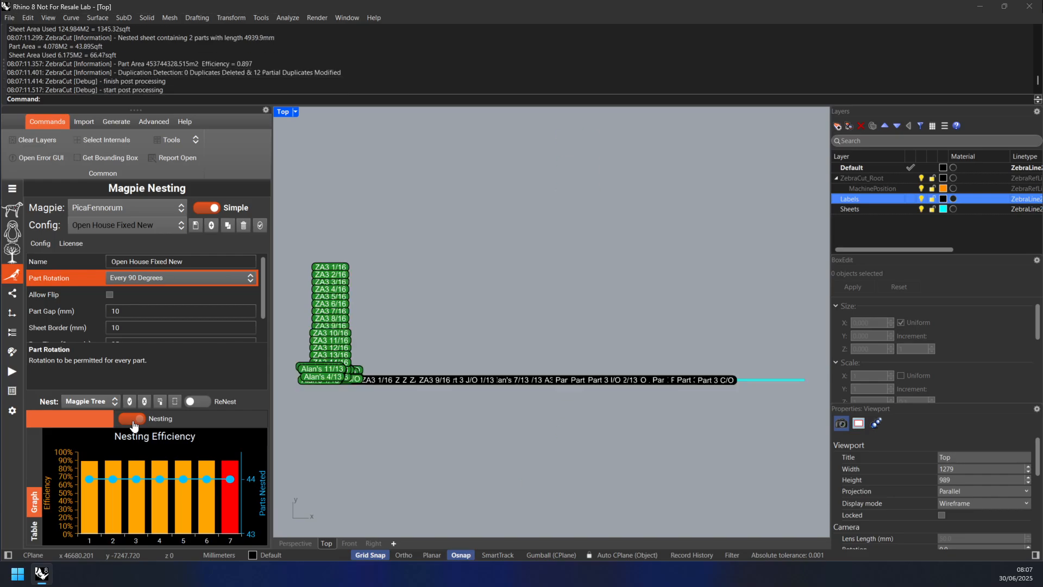
left_click(134, 423)
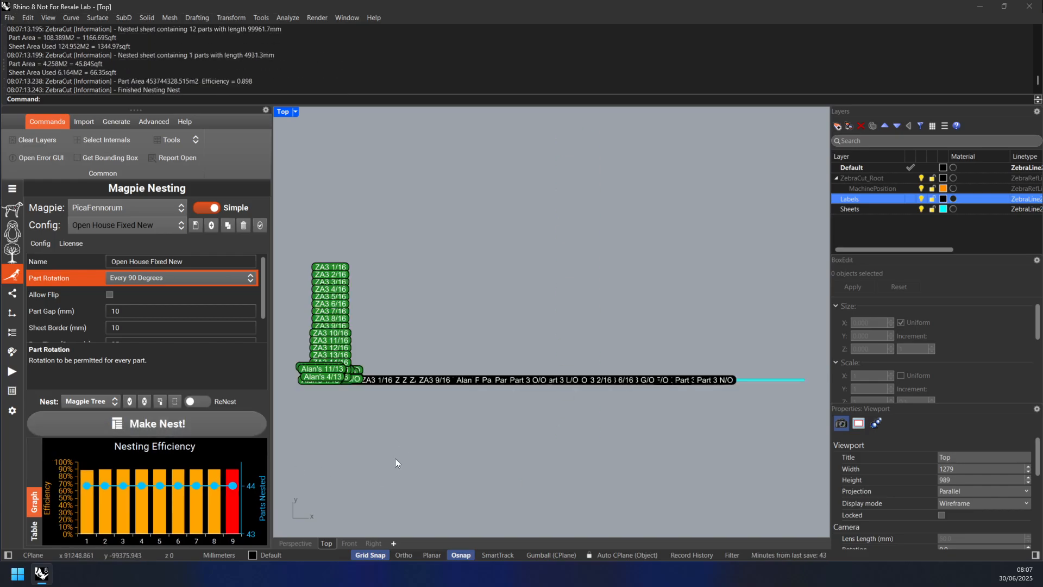
- Inspect how the strips fit together on the nested roll, starting from its first strip
scroll(375, 393, "up", 12)
scroll(339, 356, "up", 10)
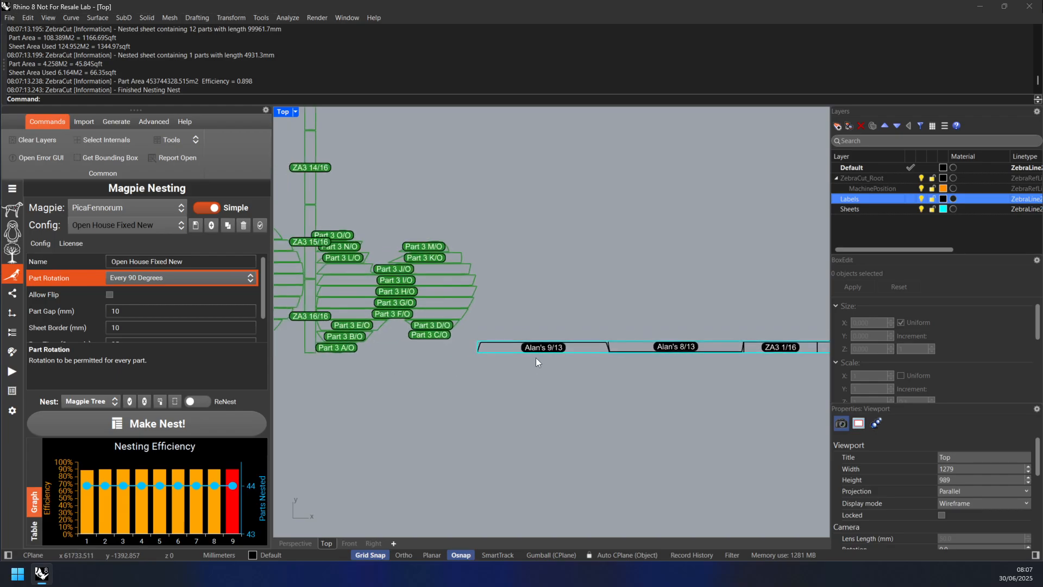
right_click_drag(635, 399, 426, 391)
scroll(513, 330, "up", 14)
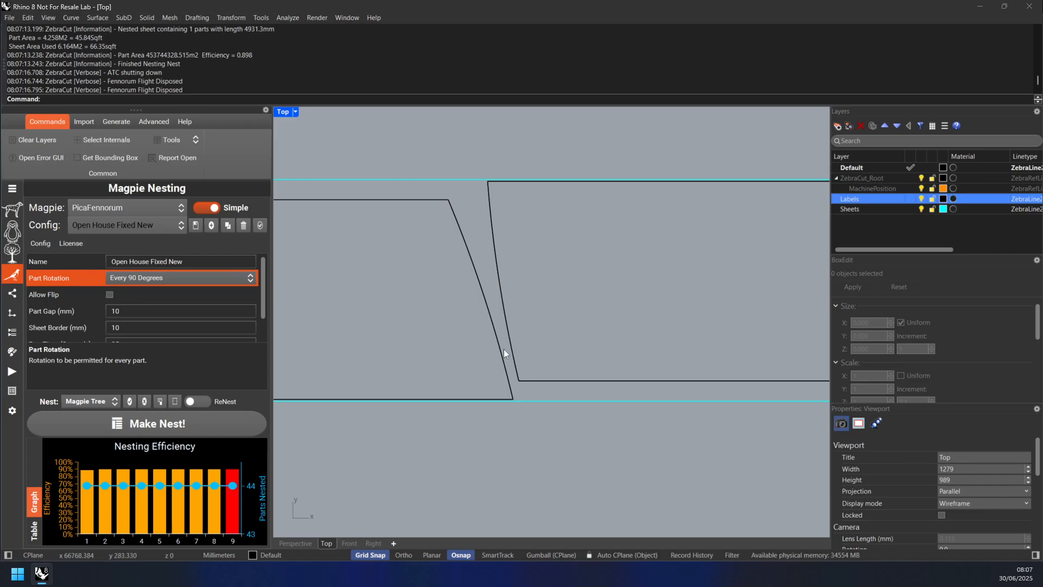
scroll(521, 365, "down", 12)
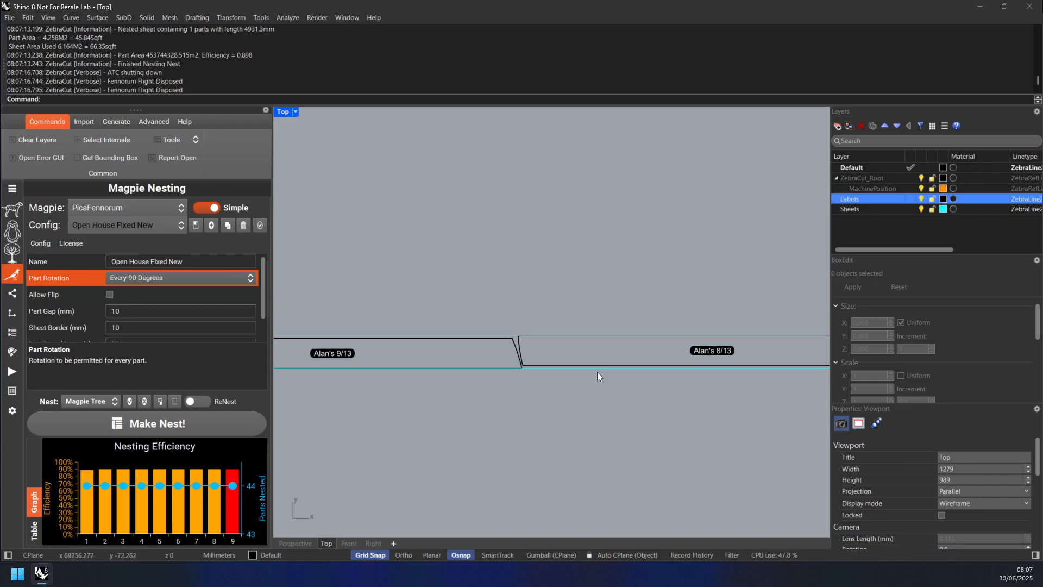
mouse_move(642, 387)
right_mouse_down()
mouse_move(474, 386)
mouse_move(461, 400)
right_mouse_up()
right_click_drag(578, 397, 428, 381)
mouse_move(624, 401)
right_mouse_down()
mouse_move(460, 393)
mouse_move(495, 403)
right_mouse_up()
right_click_drag(690, 400, 567, 396)
right_click_drag(698, 384, 532, 380)
right_click_drag(646, 371, 546, 370)
right_click_drag(707, 379, 536, 370)
right_click_drag(706, 376, 523, 379)
right_click_drag(708, 396, 585, 388)
right_click_drag(750, 380, 620, 347)
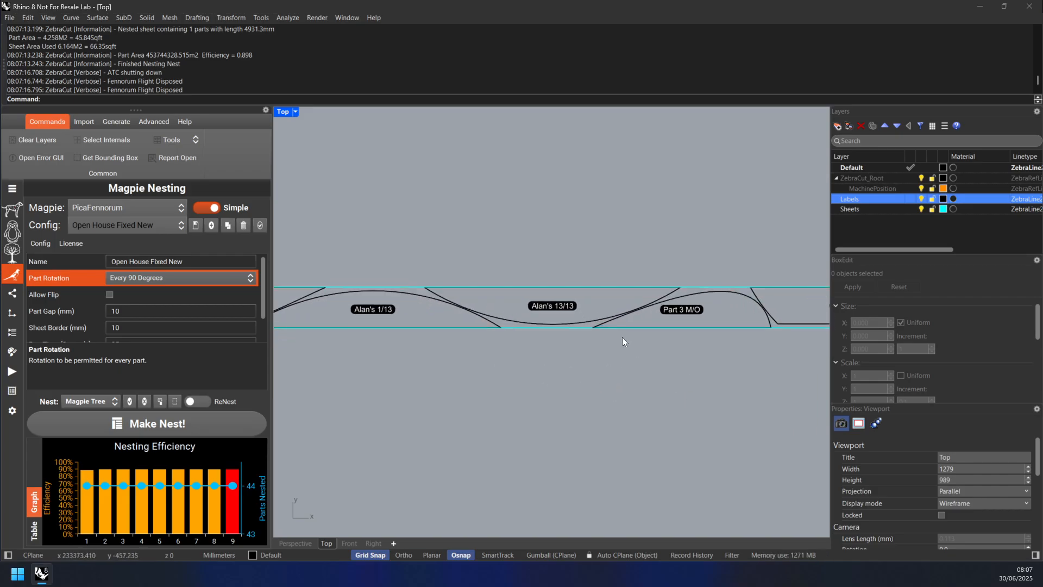
- Follow the remaining nested rolls along their length, checking the placement of the curved and angled strips
right_click_drag(727, 362, 603, 361)
right_click_drag(659, 360, 802, 338)
right_click_drag(508, 356, 520, 335)
right_click_drag(767, 334, 639, 351)
right_click_drag(729, 351, 560, 327)
right_click_drag(683, 317, 507, 321)
right_click_drag(772, 340, 599, 358)
scroll(597, 358, "down", 6)
right_click_drag(708, 341, 484, 315)
mouse_move(737, 320)
right_mouse_down()
mouse_move(573, 314)
mouse_move(507, 326)
right_mouse_up()
right_click_drag(757, 316, 489, 315)
scroll(579, 335, "down", 12)
right_click_drag(575, 337, 523, 341)
right_click_drag(653, 340, 500, 344)
right_click_drag(692, 329, 542, 332)
right_click_drag(748, 333, 514, 327)
- Inspect the final roll of the nest and the Part 3 N/O strip placed on it
scroll(679, 317, "up", 9)
scroll(462, 288, "up", 7)
right_click_drag(308, 263, 505, 287)
scroll(505, 288, "up", 2)
scroll(505, 288, "up", 3)
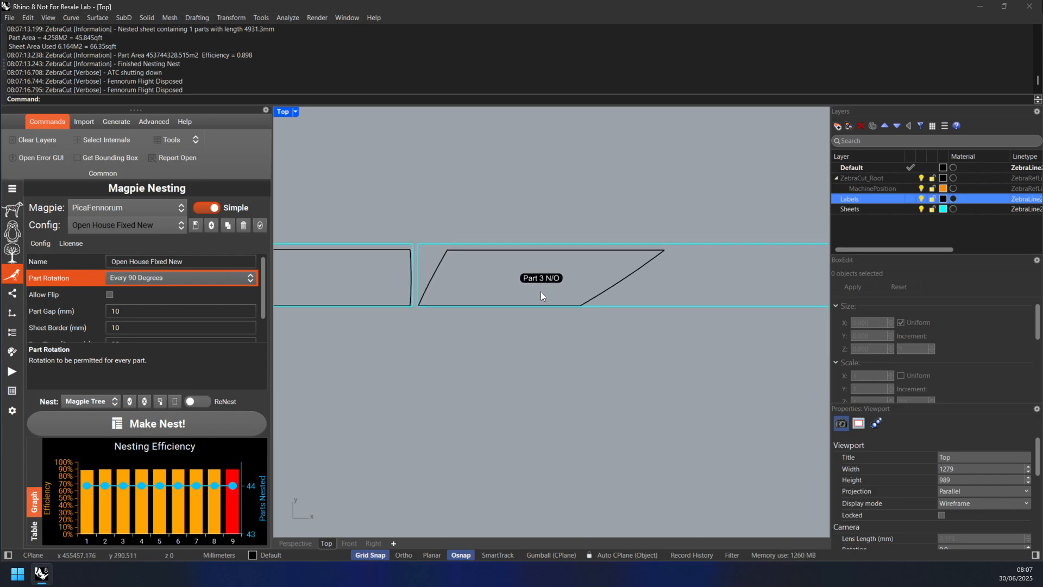
scroll(576, 321, "down", 4)
scroll(575, 312, "down", 2)
scroll(574, 311, "up", 10)
scroll(510, 298, "down", 13)
- Go back to the beginning of the nest and view the original chopped strips beside it
right_click_drag(354, 336, 598, 318)
right_click_drag(433, 346, 509, 334)
scroll(508, 325, "down", 15)
right_click_drag(381, 338, 521, 314)
scroll(456, 297, "up", 20)
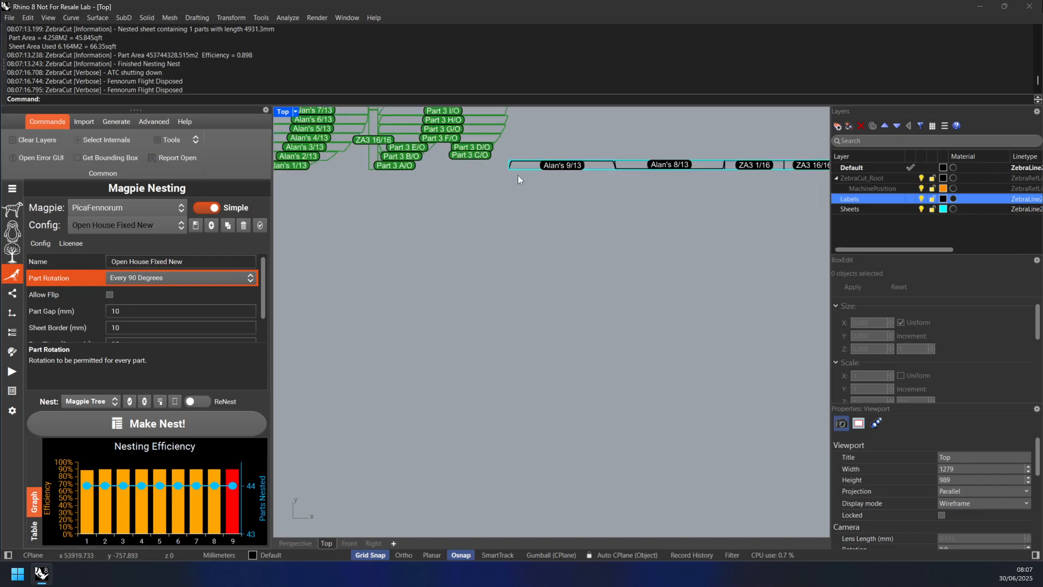
scroll(383, 243, "down", 15)
right_click_drag(384, 244, 418, 280)
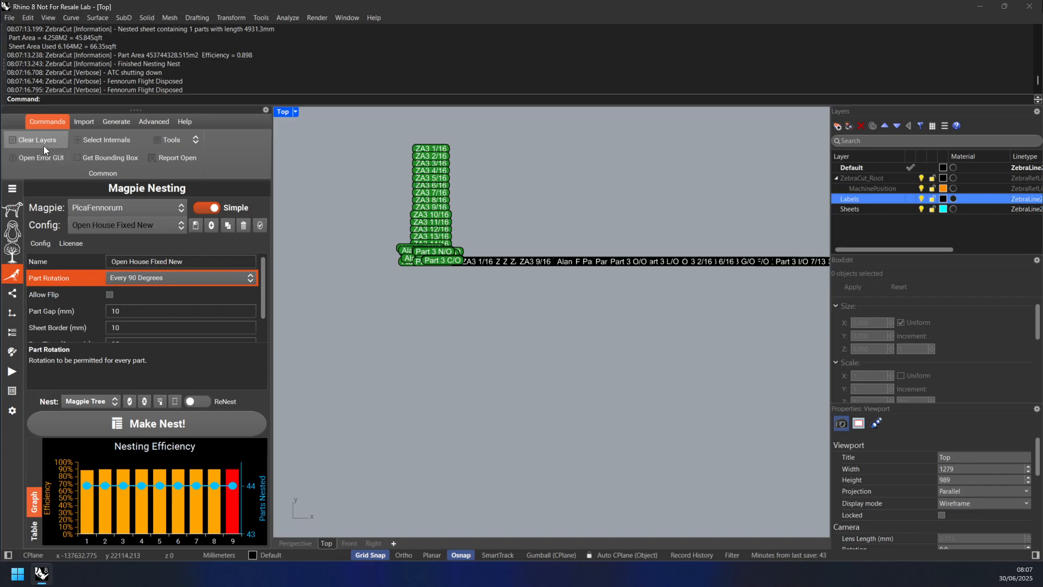
scroll(493, 239, "up", 3)
scroll(493, 239, "up", 10)
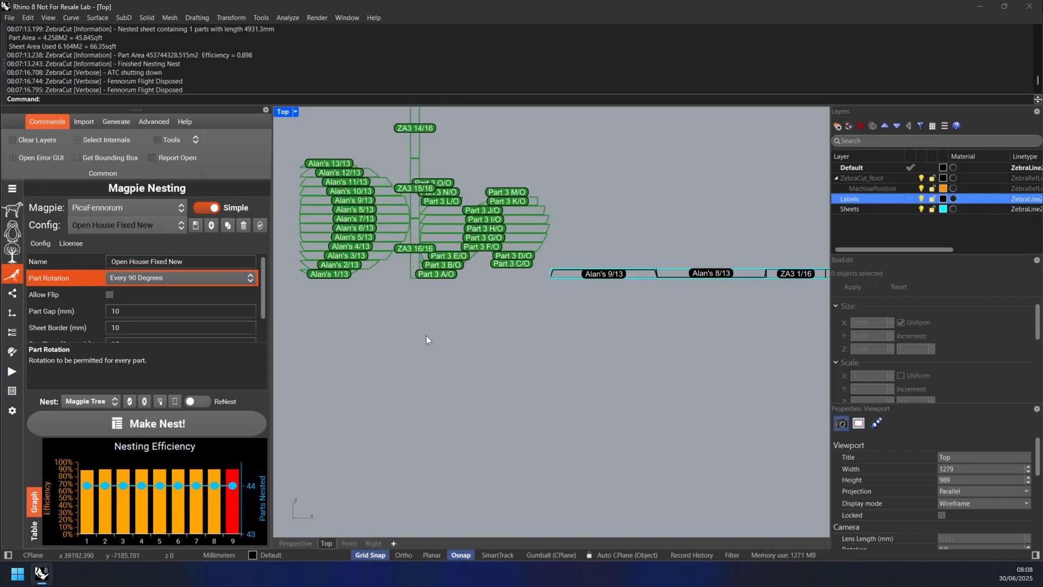
- Select all the original chopped strips with their labels and move them away from the machine position
left_click_drag(544, 177, 549, 152)
right_click_drag(540, 238, 619, 436)
scroll(611, 350, "down", 8)
right_click_drag(607, 217, 570, 348)
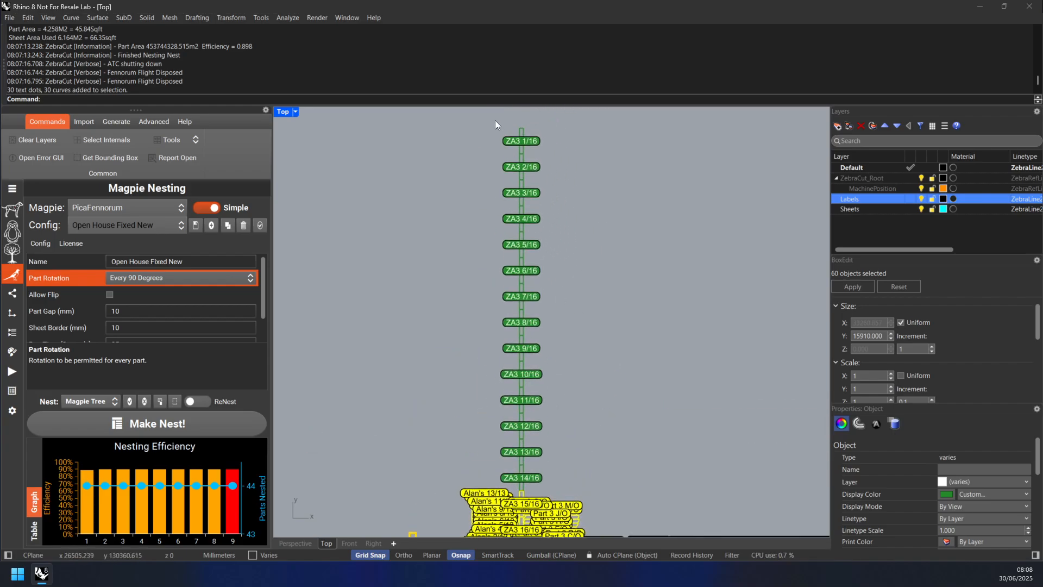
left_click_drag(496, 122, 541, 253)
left_click_drag(591, 488, 596, 515)
right_click_drag(595, 515, 604, 272)
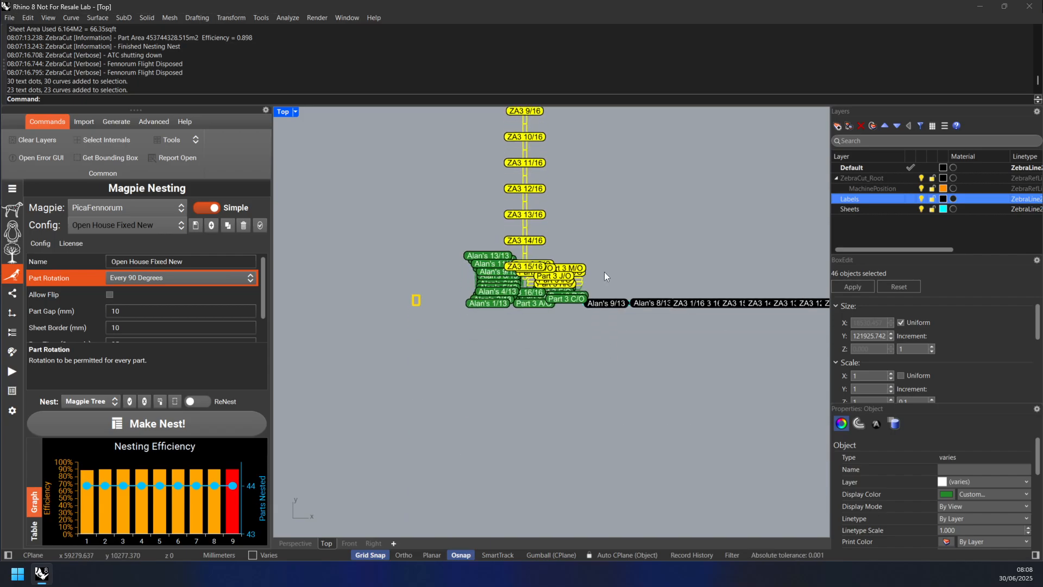
scroll(604, 272, "up", 4)
left_click_drag(567, 340, 579, 345, "shift")
left_click_drag(575, 277, 425, 234, "shift")
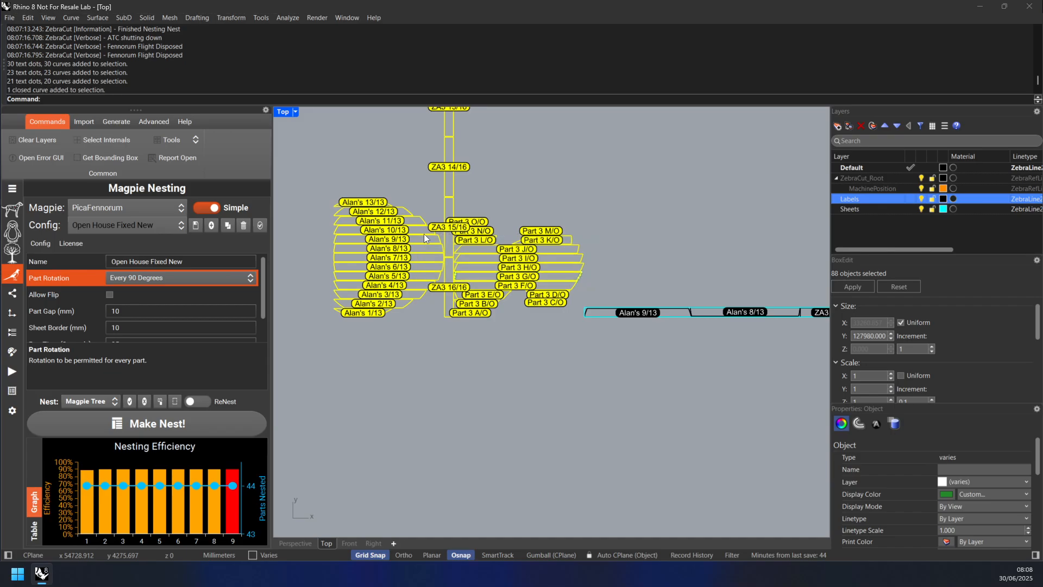
scroll(478, 285, "down", 8)
left_click_drag(445, 287, 326, 259)
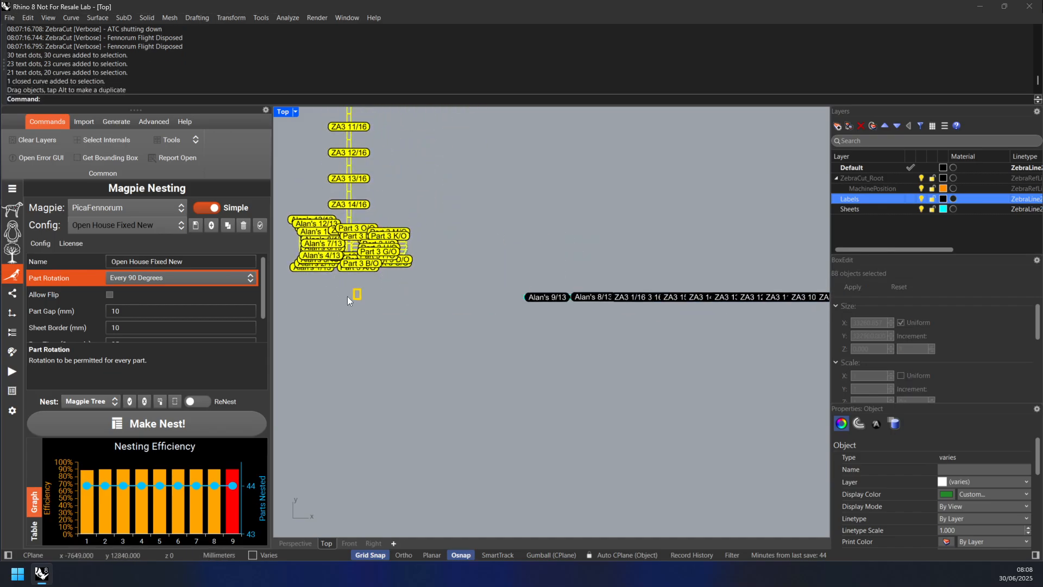
left_click(530, 341)
- Select all nested strips, labels and sheets along the rolls and move them so the first roll starts at the machine position
scroll(529, 349, "down", 6)
right_click_drag(530, 375, 418, 302)
scroll(418, 302, "down", 8)
scroll(398, 292, "up", 6)
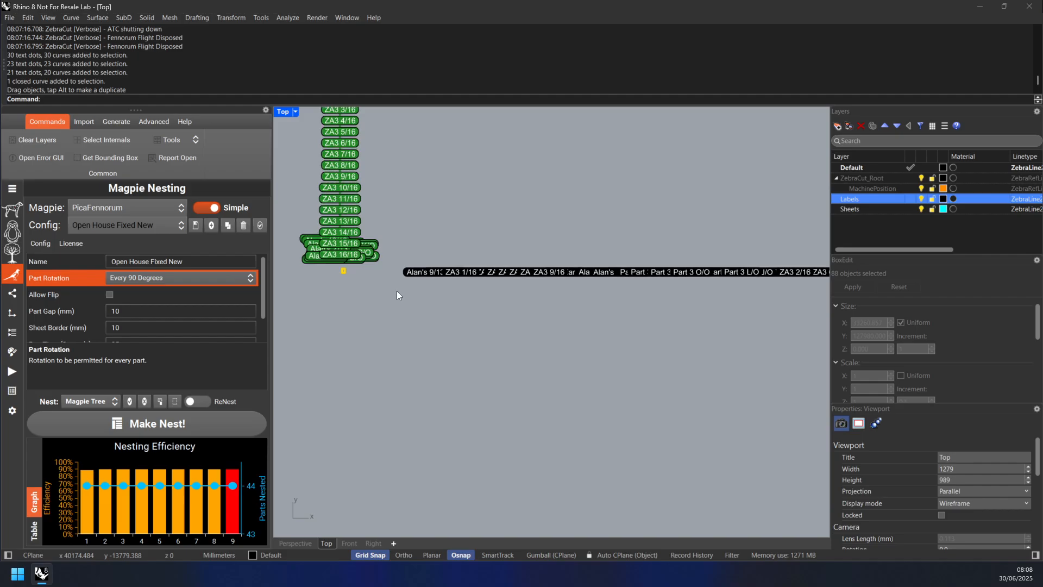
left_click_drag(396, 248, 813, 308)
scroll(797, 300, "up", 10)
right_click_drag(797, 300, 571, 454)
scroll(656, 194, "up", 4)
scroll(656, 202, "down", 6)
mouse_move(636, 283)
right_mouse_down()
mouse_move(455, 313)
mouse_move(401, 301)
mouse_move(529, 291)
mouse_move(549, 272)
mouse_move(631, 277)
right_mouse_up()
scroll(525, 221, "up", 10)
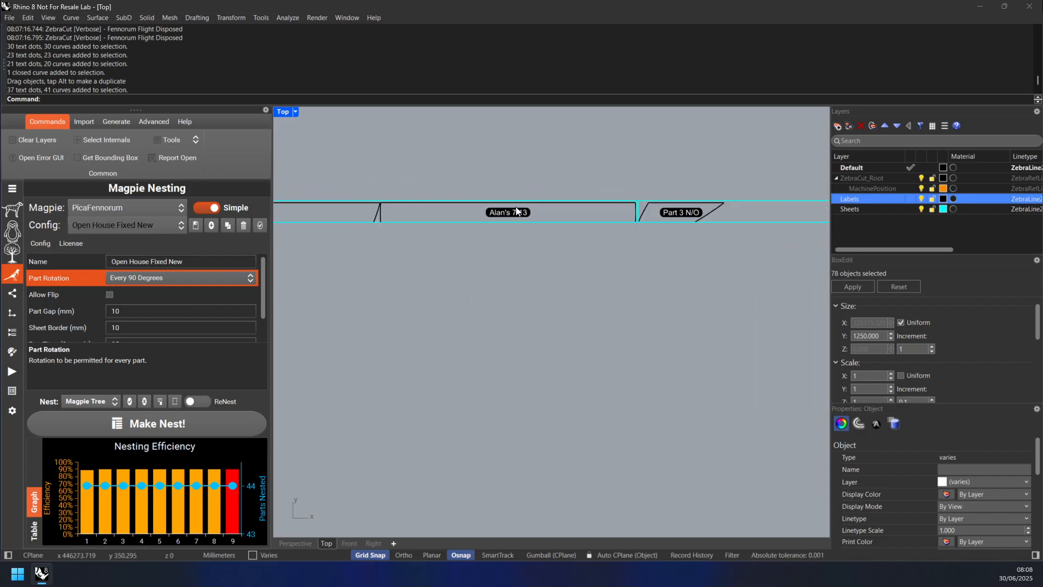
scroll(582, 228, "down", 2)
left_click_drag(472, 308, 369, 301)
right_click_drag(466, 342, 747, 306)
scroll(570, 280, "down", 6)
right_click_drag(402, 265, 611, 284)
left_click_drag(472, 241, 684, 325)
right_click_drag(513, 345, 733, 321)
left_click_drag(474, 186, 708, 299)
scroll(527, 296, "down", 2)
scroll(526, 297, "down", 4)
right_click_drag(545, 324, 700, 296)
right_click_drag(493, 327, 663, 319)
scroll(517, 256, "up", 14)
right_click_drag(643, 237, 705, 262)
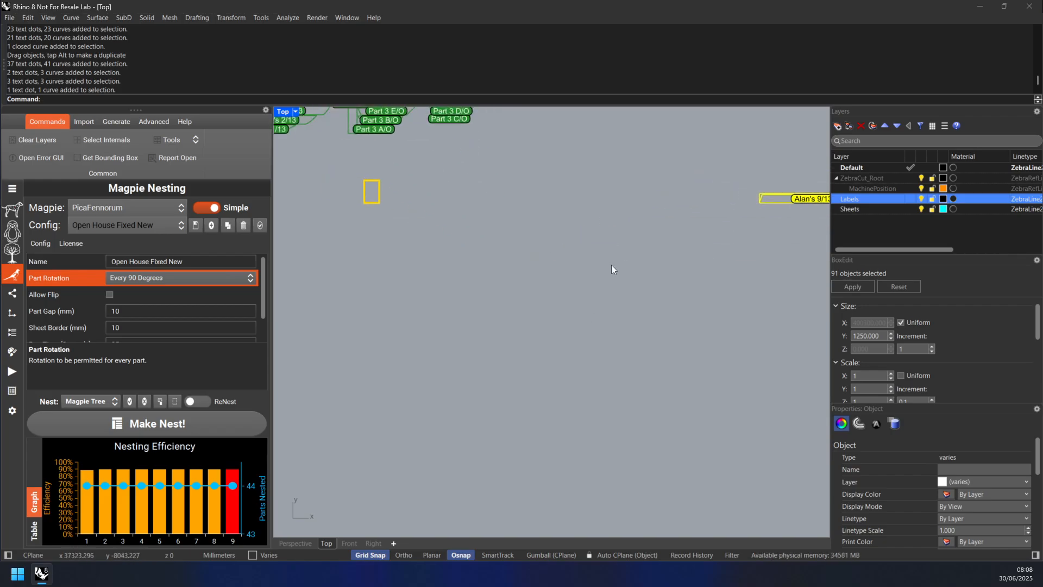
scroll(713, 223, "up", 2)
left_click_drag(767, 196, 289, 196)
scroll(318, 226, "up", 4)
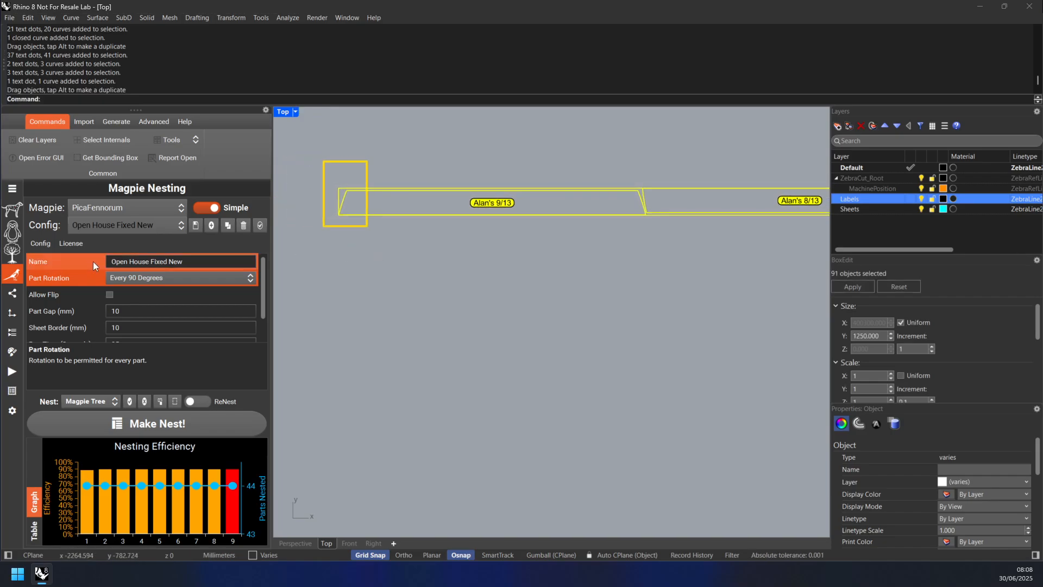
- Assign the POWER 100W LASER process to the Default layer and set the Sheets layer to Ignore
left_click(12, 371)
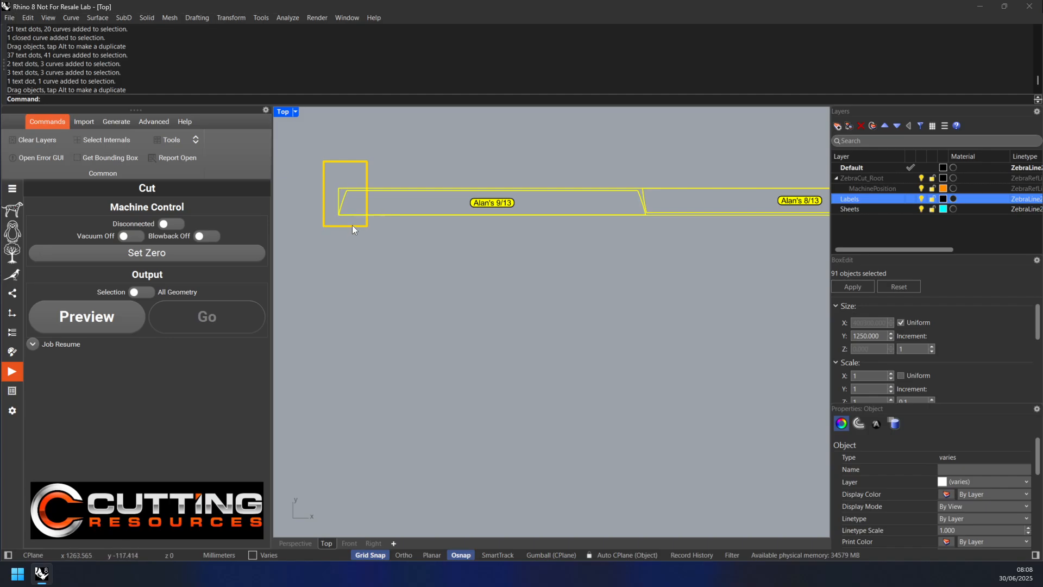
left_click(12, 352)
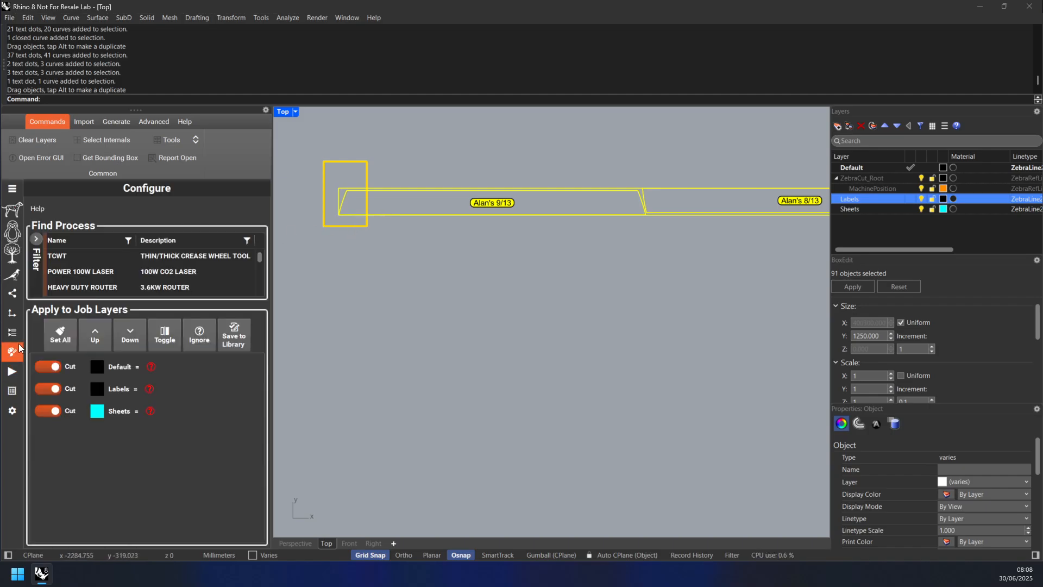
double_click(206, 273)
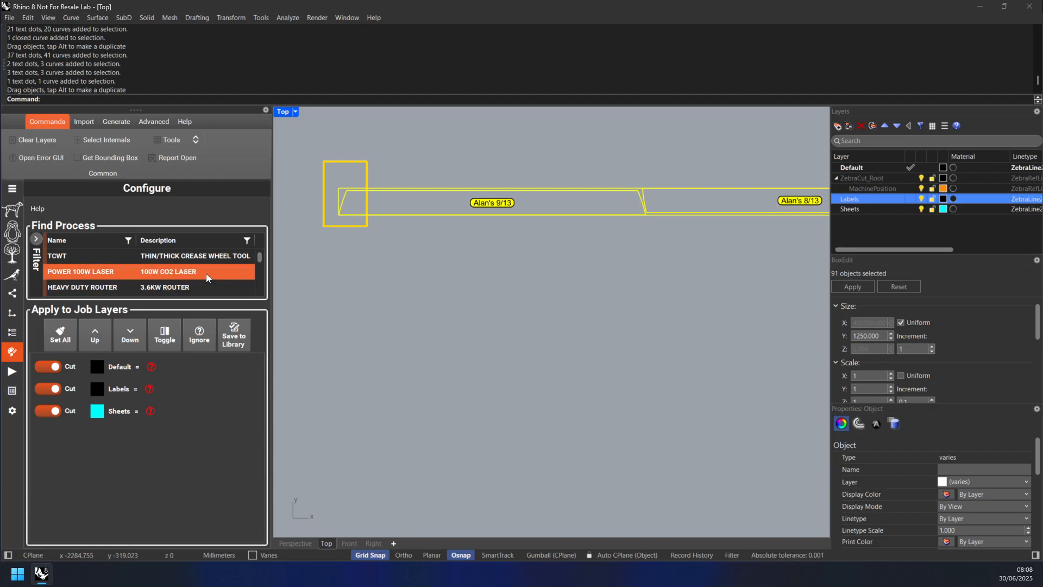
left_click(95, 369)
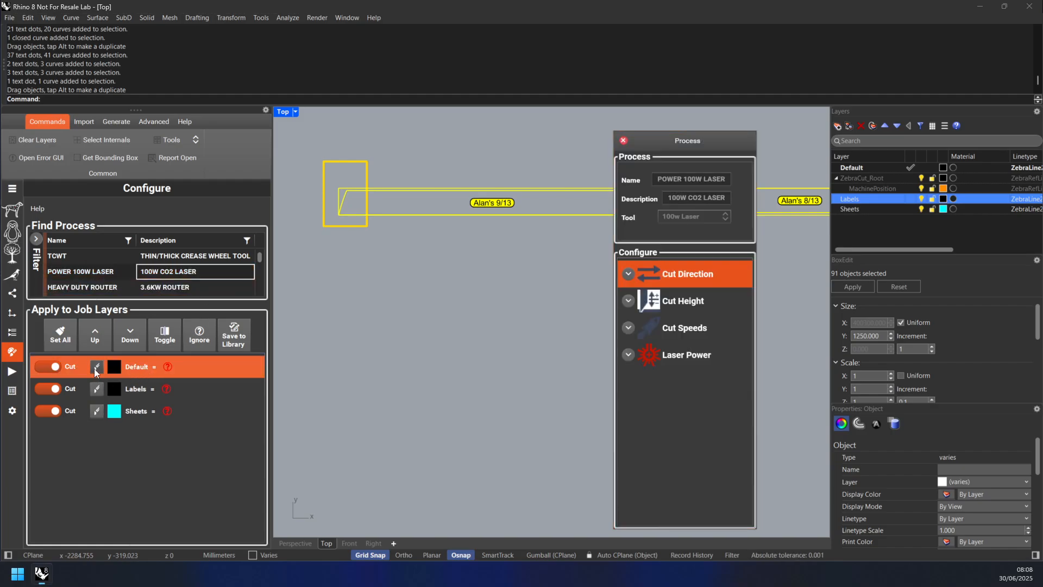
left_click(48, 415)
scroll(161, 271, "down", 2)
scroll(161, 272, "down", 2)
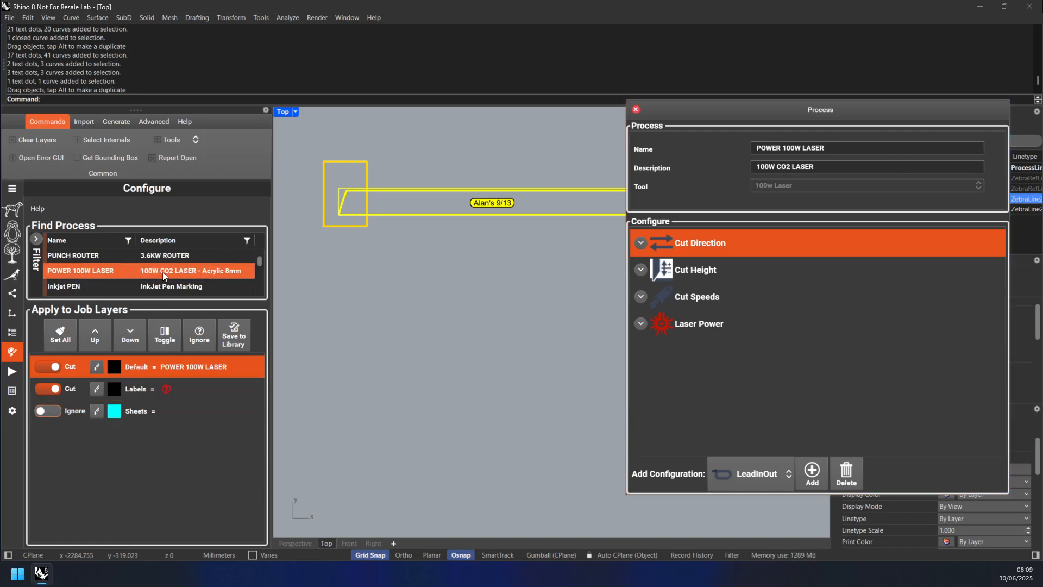
scroll(162, 285, "down", 1)
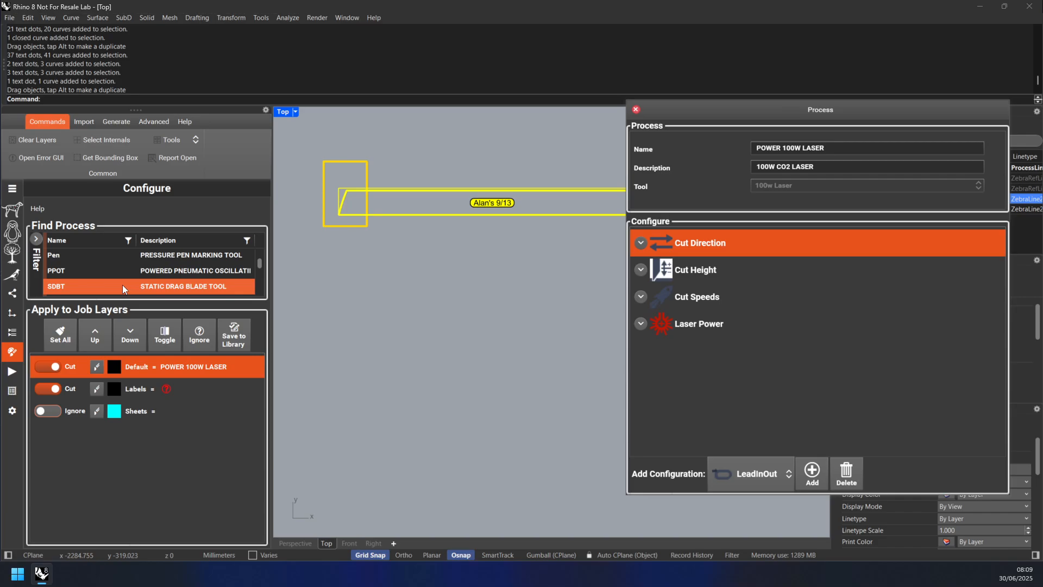
scroll(121, 285, "up", 1)
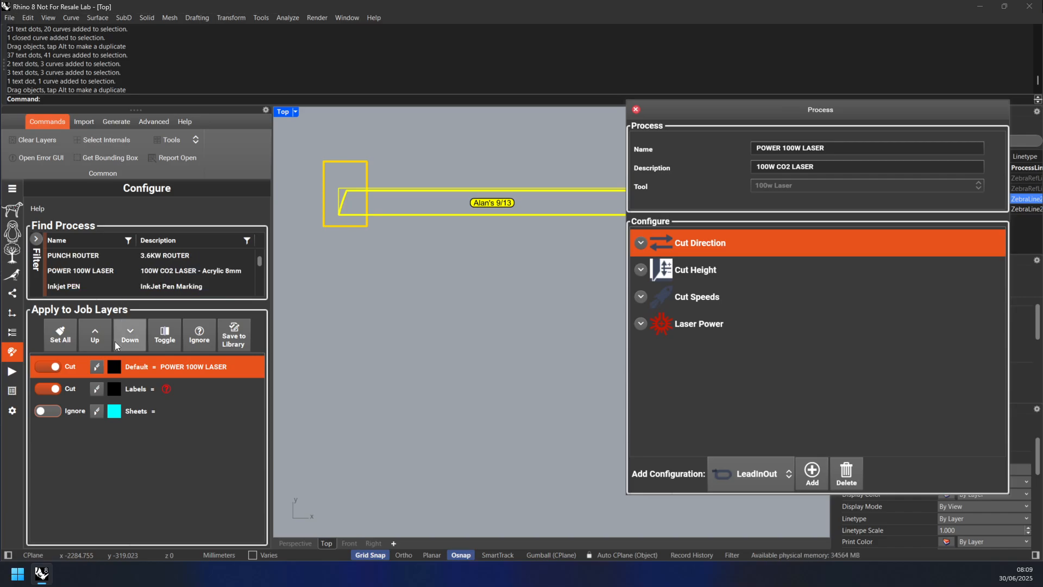
- Add a Label To Text step to the preparation pipeline and expand its settings
left_click(12, 314)
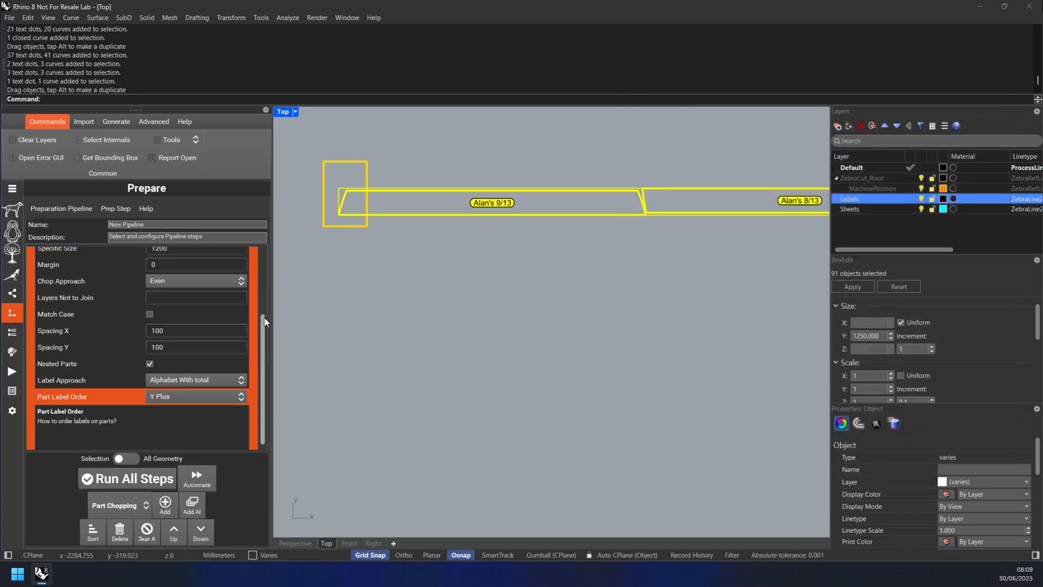
left_click_drag(264, 317, 269, 263)
left_click(88, 275)
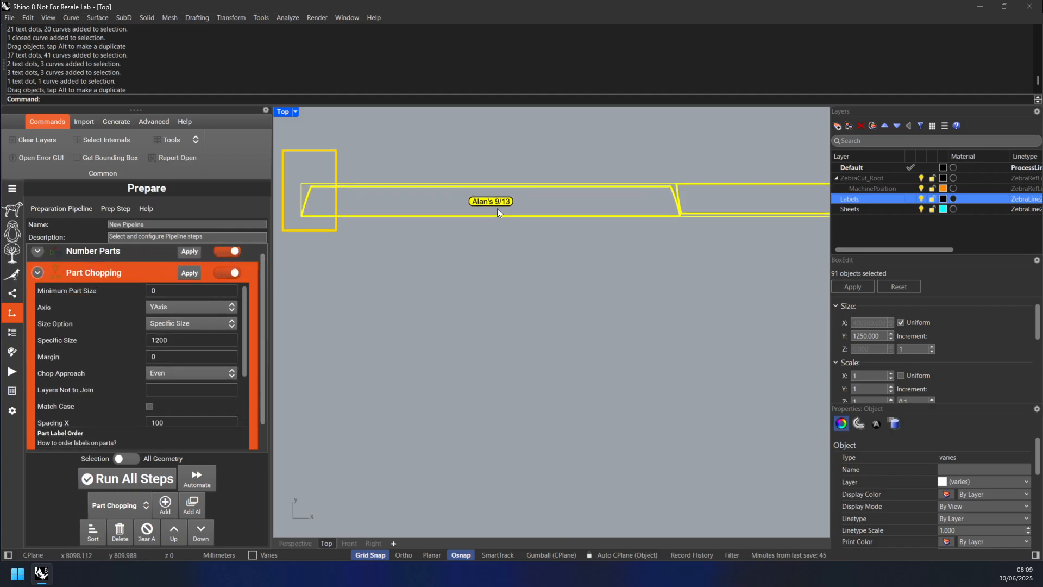
left_click(119, 500)
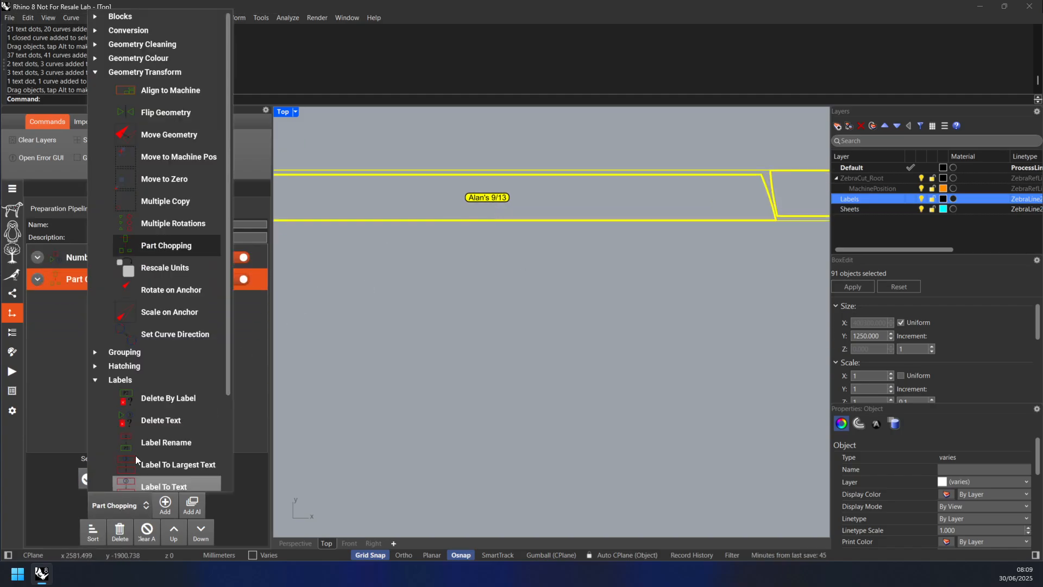
left_click(163, 72)
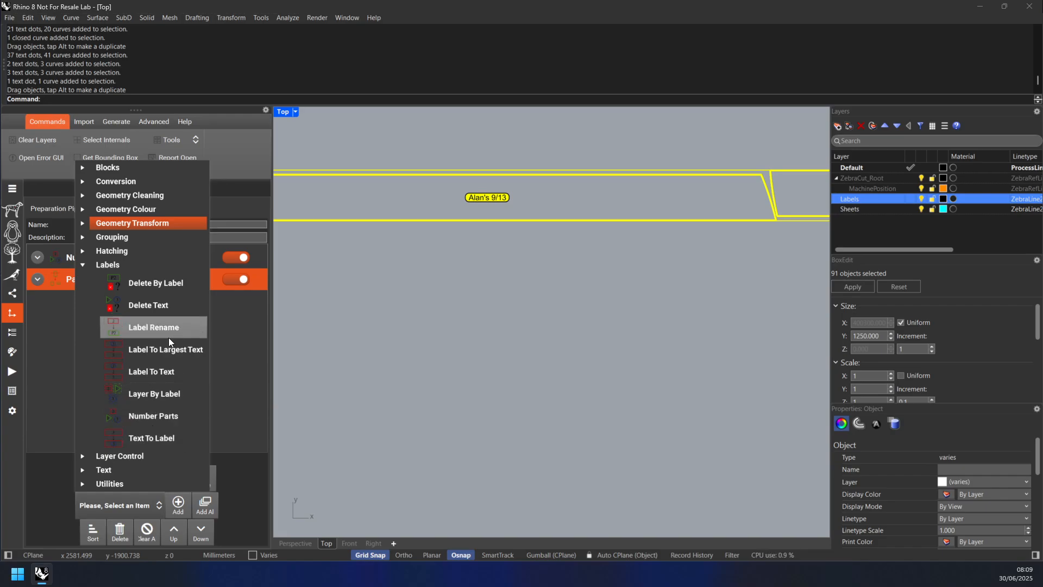
left_click(167, 371)
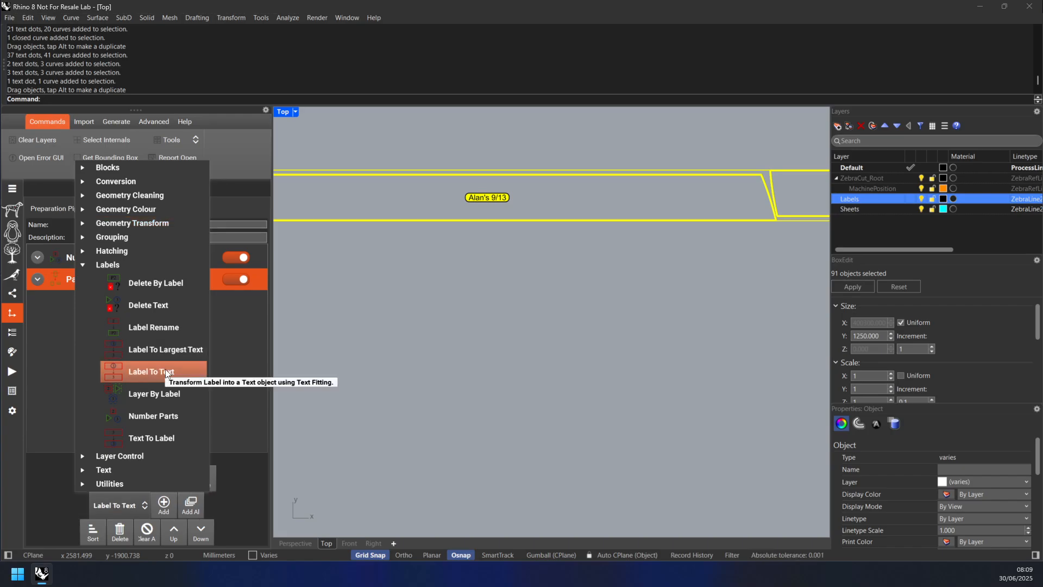
left_click(170, 509)
left_click(102, 302)
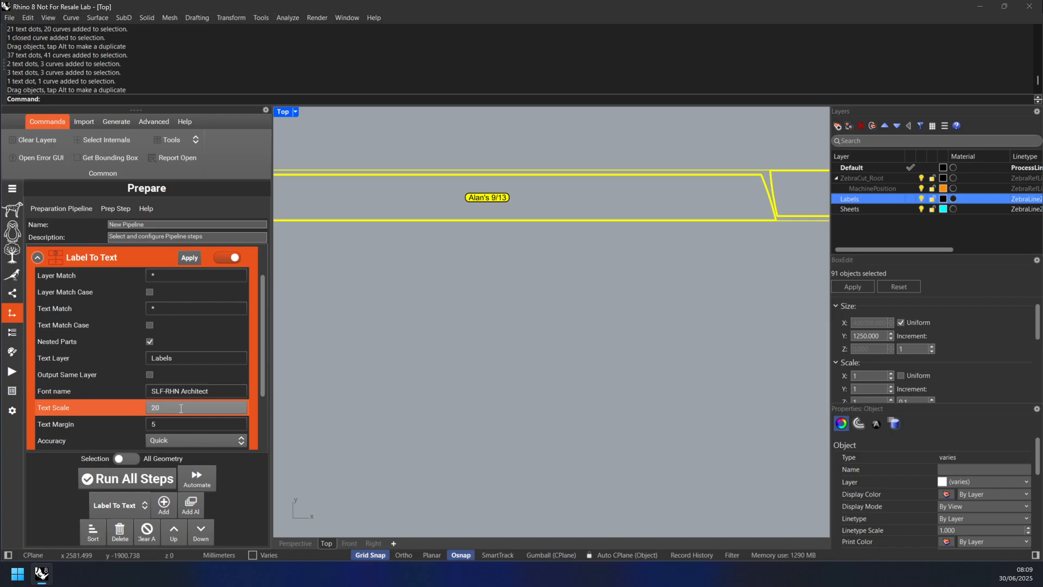
- Apply Label To Text with text scale 20 to the nested strips and check the text on the first strip
scroll(263, 379, "down", 3)
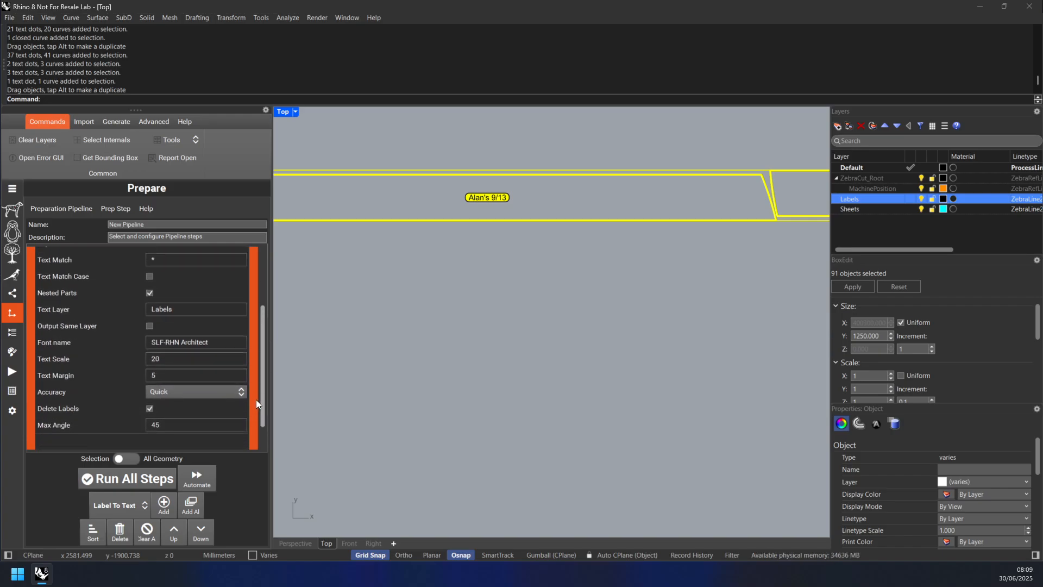
scroll(255, 401, "up", 3)
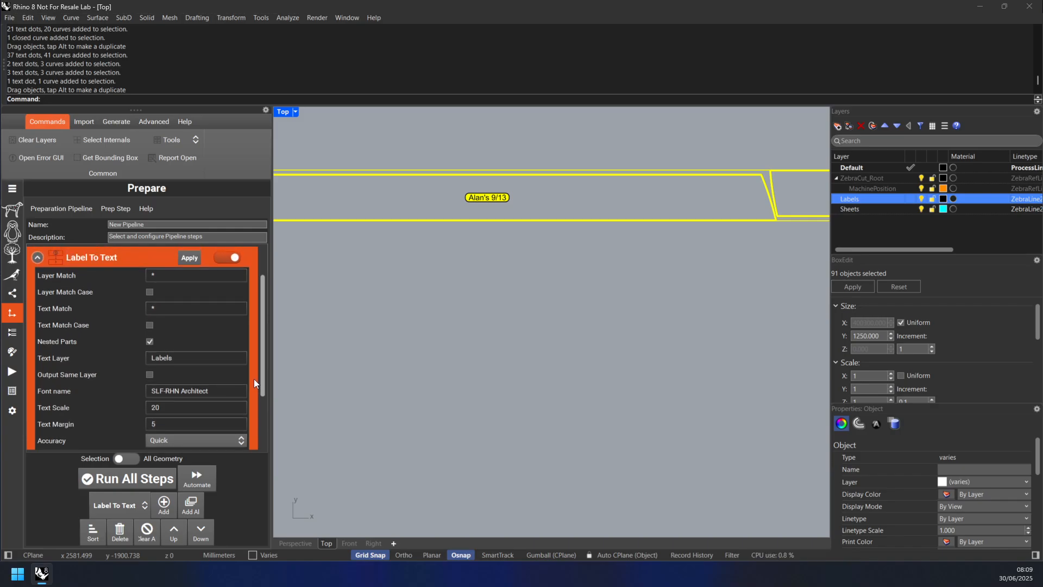
scroll(253, 393, "down", 1)
scroll(258, 367, "up", 2)
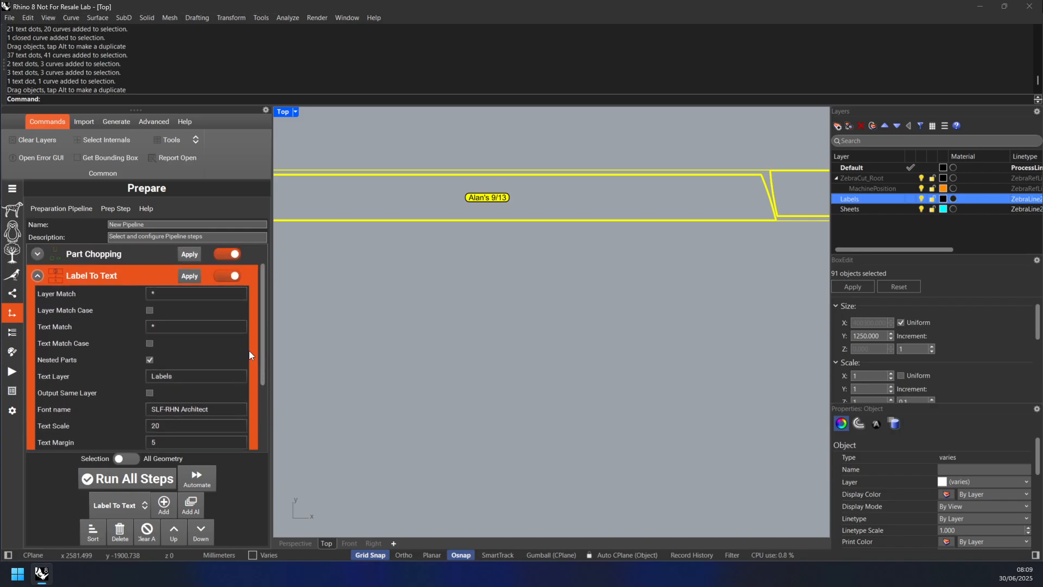
left_click(185, 276)
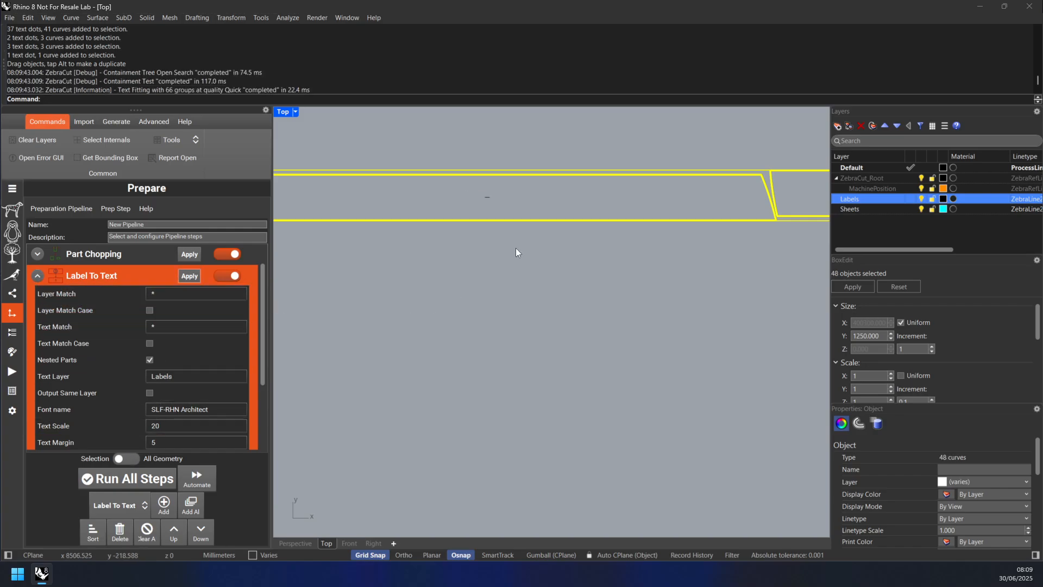
scroll(373, 155, "up", 8)
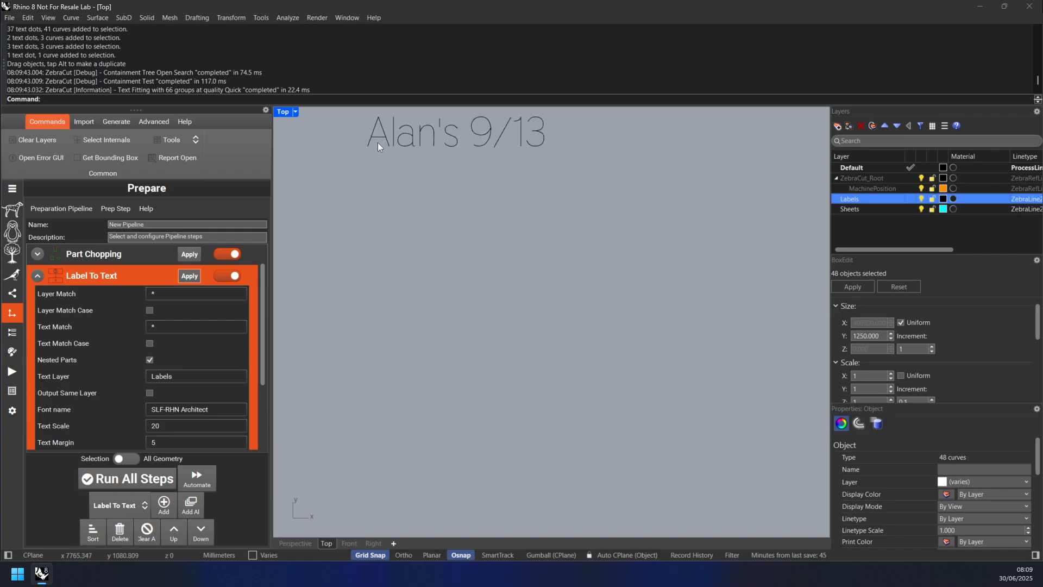
left_click(377, 139)
scroll(472, 190, "down", 10)
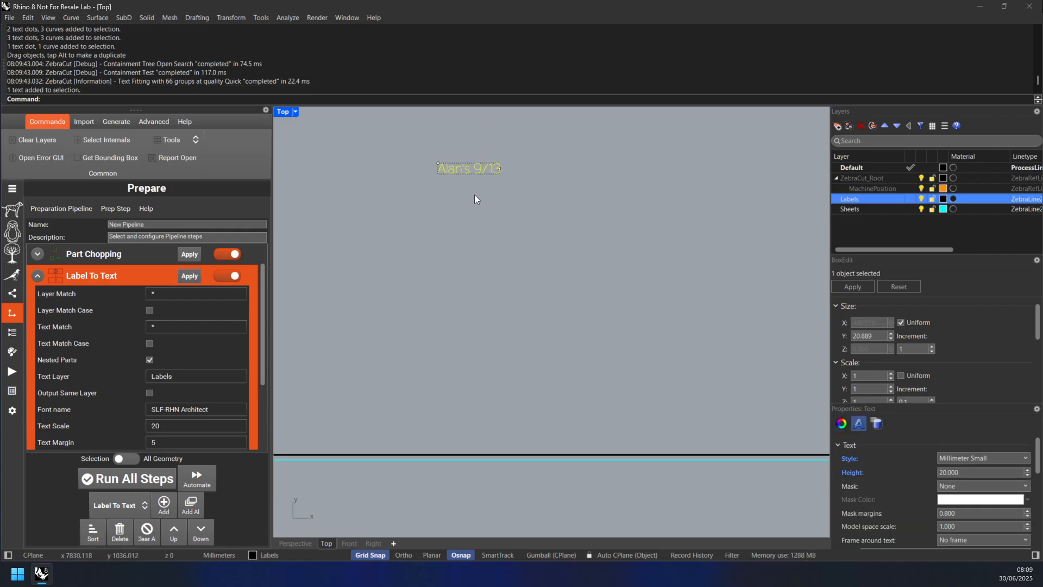
scroll(471, 195, "down", 6)
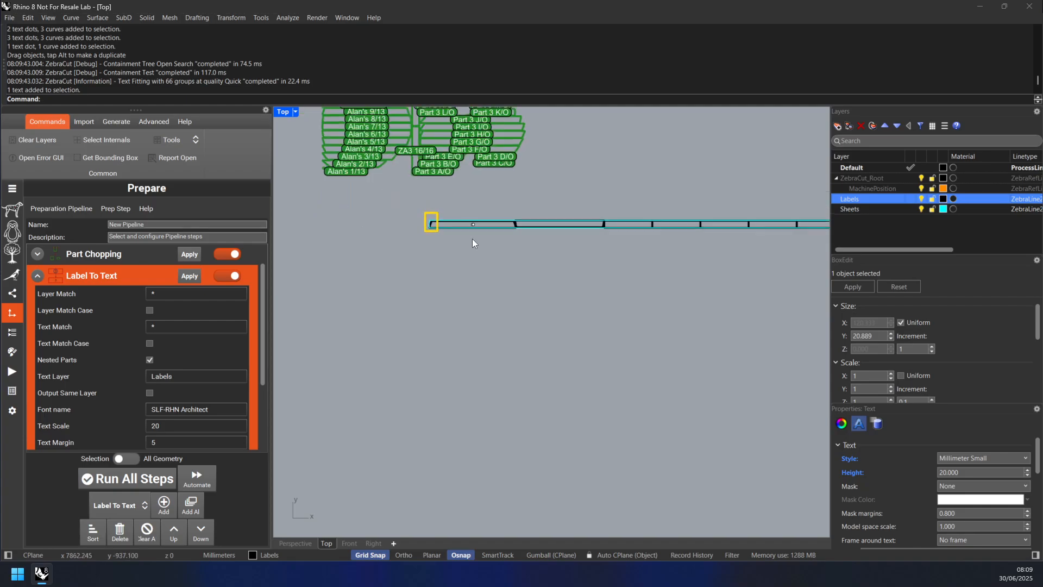
- Filter the process library to the Pen tool and pick the Pen pressure marking process
left_click(11, 352)
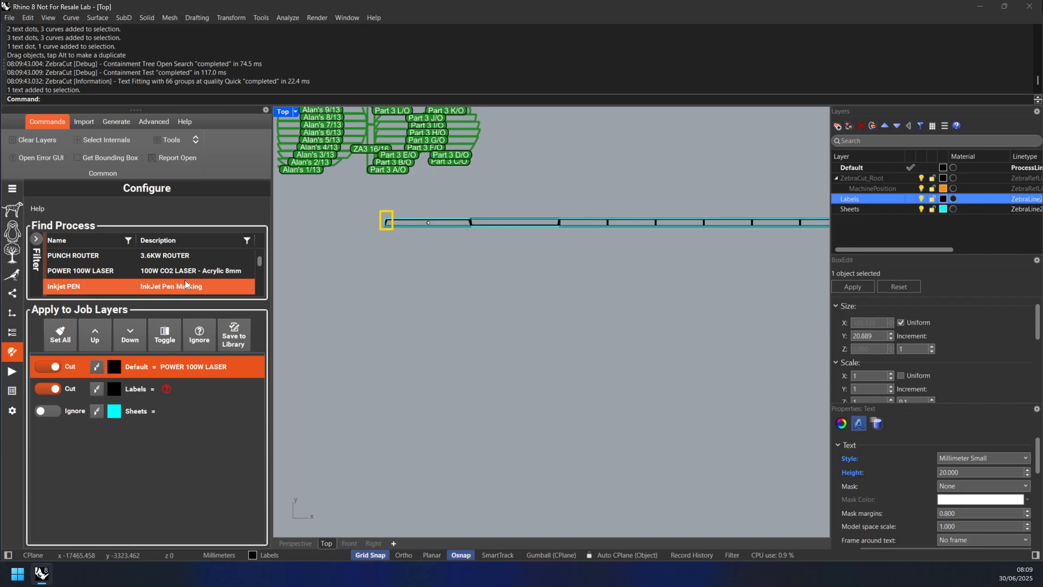
left_click(36, 239)
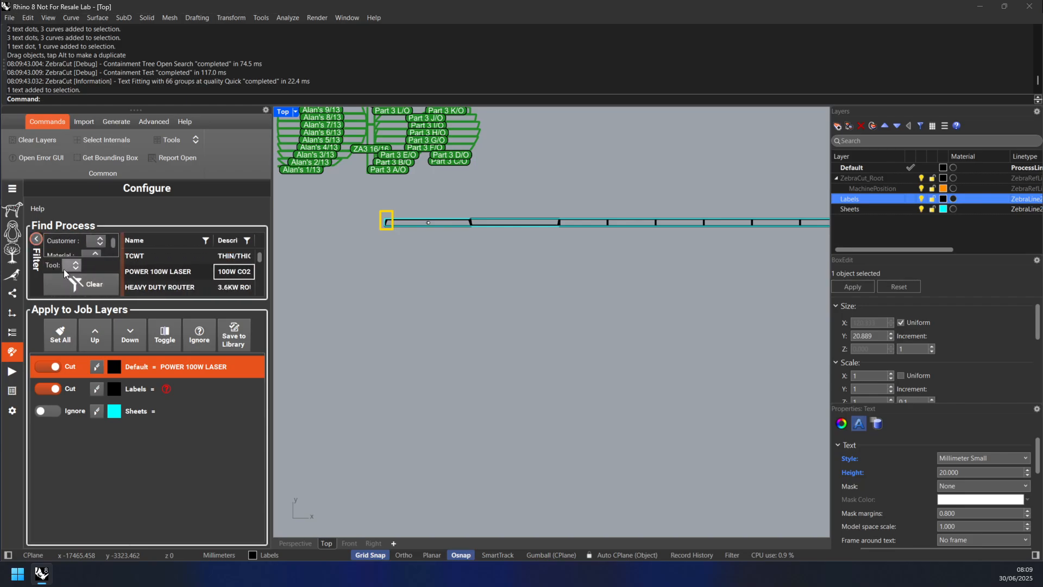
left_click(68, 266)
left_click(74, 282)
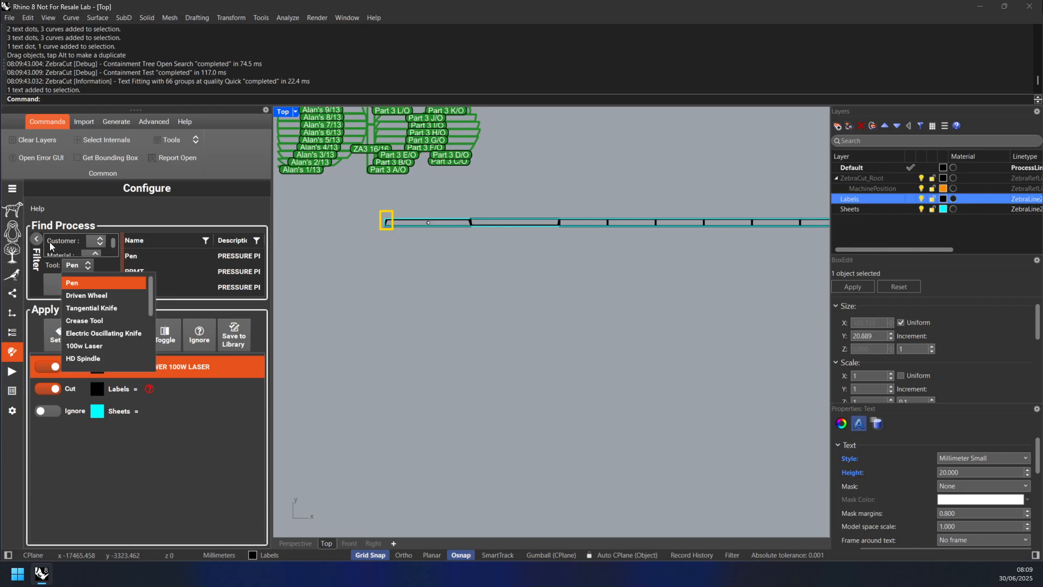
left_click(38, 238)
double_click(83, 258)
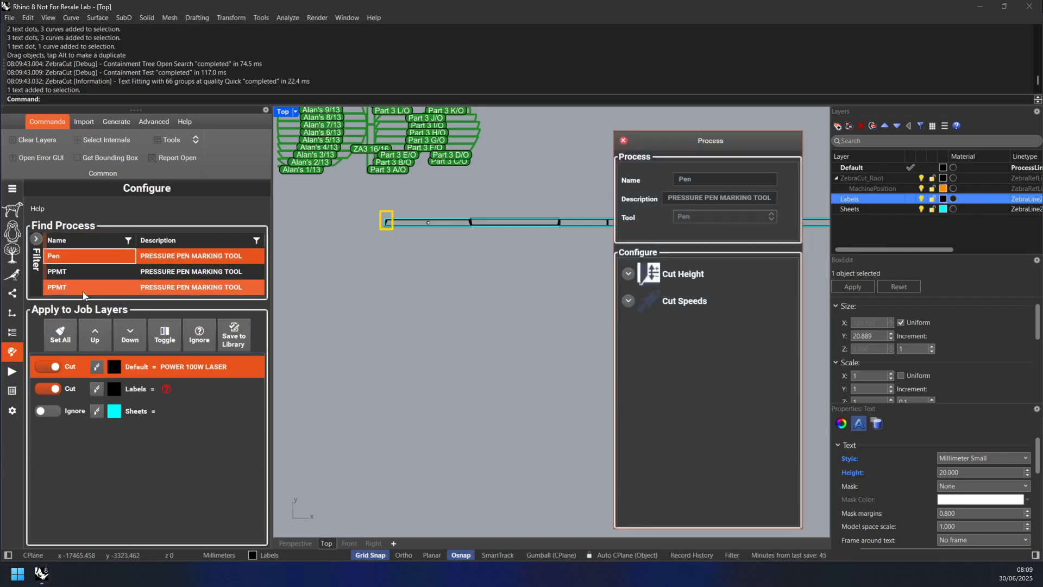
- Assign the Pen process to the Labels layer and review its Cut Height values
left_click(96, 391)
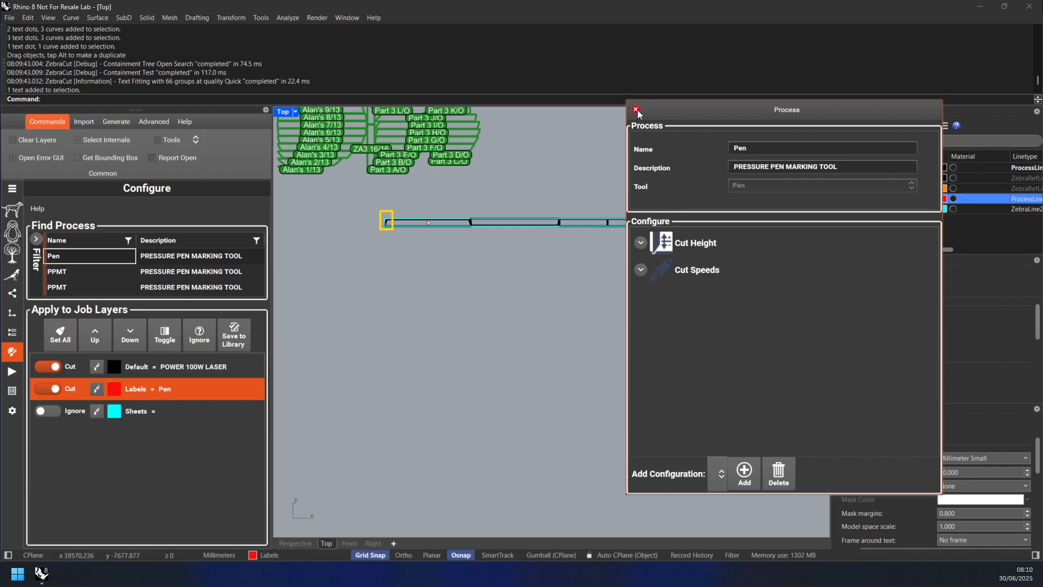
left_click(695, 244)
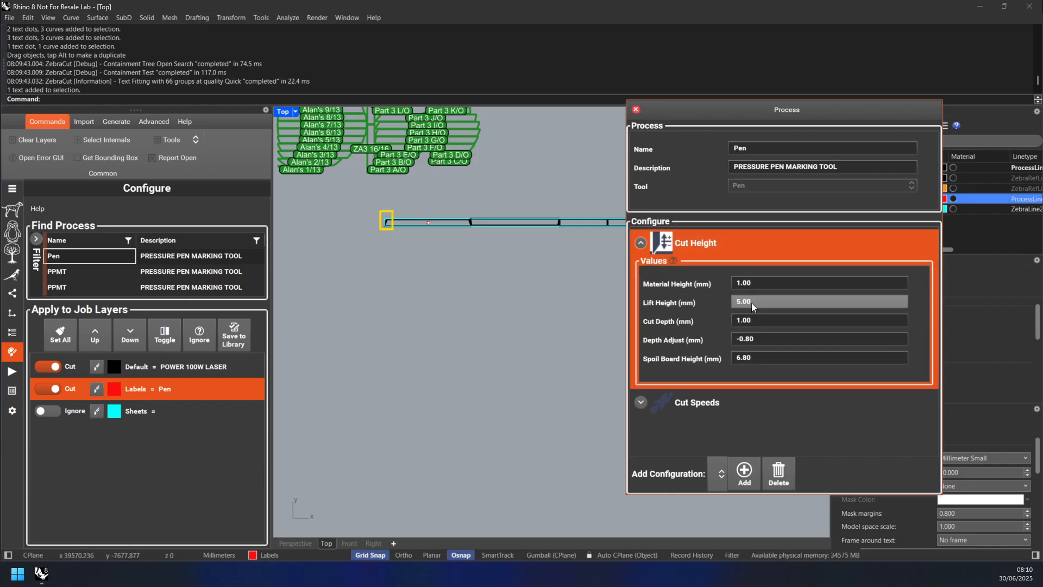
left_click(642, 242)
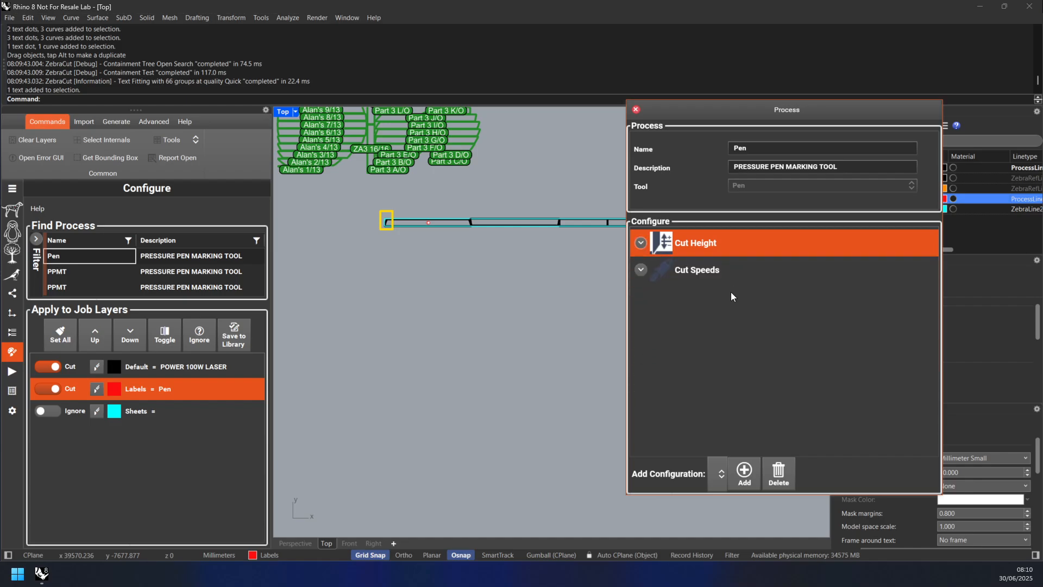
- Set the Pen process's cut speed to 500 and close the process settings
left_click(740, 276)
type("500")
left_click(769, 310)
left_click(635, 109)
- Select the nested strips and their label texts along the opening stretch of the roll nest
left_click_drag(350, 191, 791, 296)
right_click_drag(711, 324, 435, 331)
left_click_drag(428, 181, 802, 299, "shift")
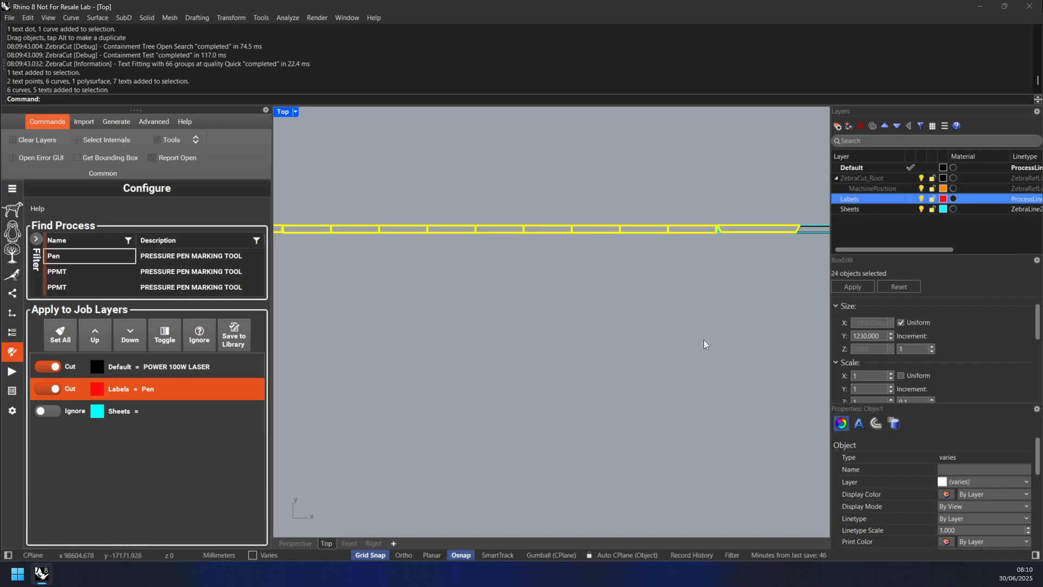
right_click_drag(703, 349, 497, 349)
left_click_drag(460, 182, 777, 299, "shift")
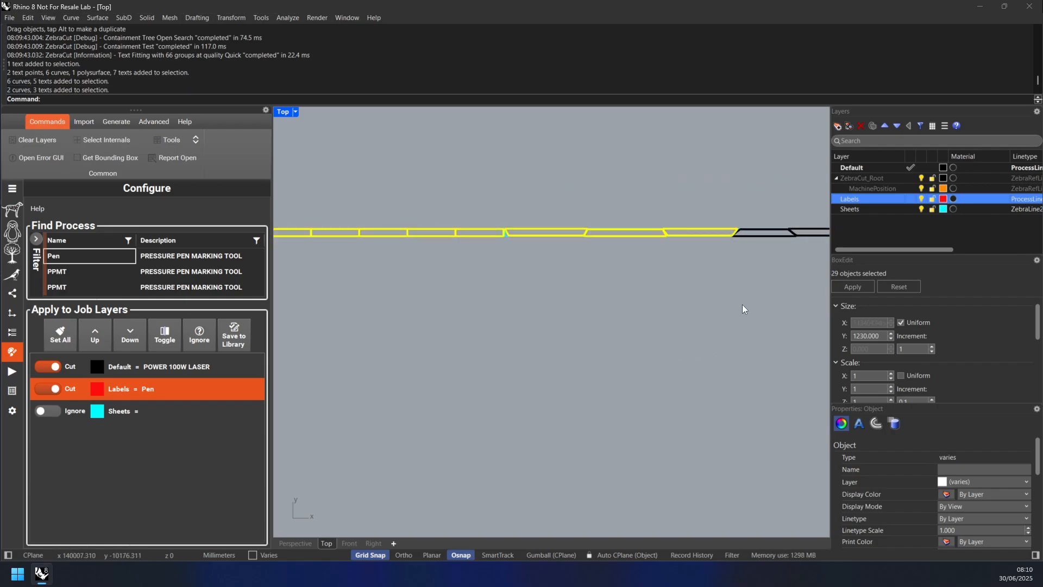
right_click_drag(740, 307, 564, 303)
left_click_drag(532, 177, 750, 286, "shift")
right_click_drag(784, 310, 491, 310)
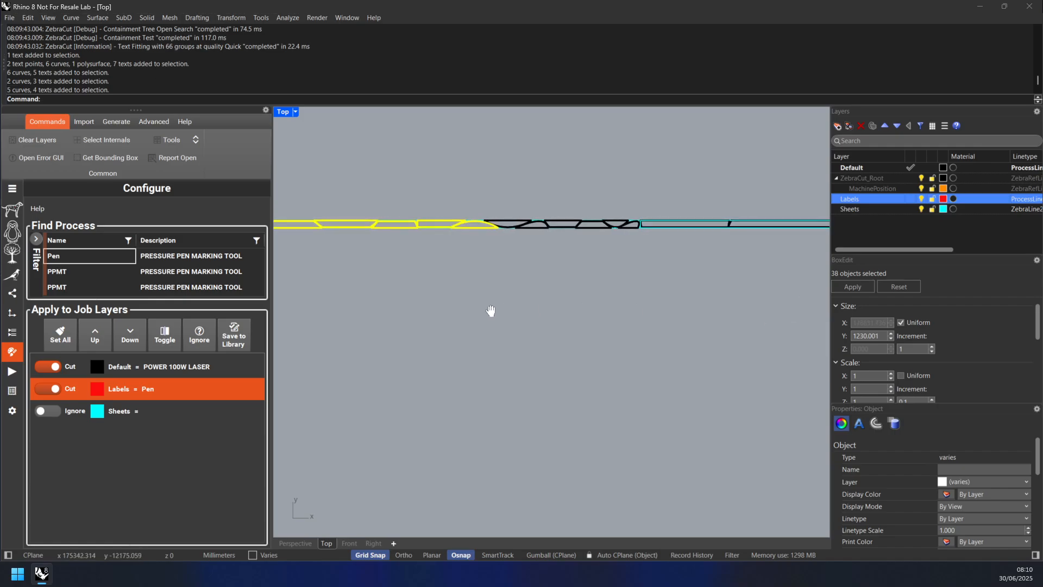
- Extend the selection with the strips and label texts along the middle stretch of the nest
left_click_drag(541, 234, 735, 314, "shift")
right_click_drag(735, 315, 481, 303)
left_click_drag(430, 157, 826, 315, "shift")
right_click_drag(728, 316, 474, 345)
right_click_drag(645, 336, 512, 307)
left_click_drag(388, 154, 729, 295, "shift")
right_click_drag(750, 290, 473, 291)
left_click_drag(393, 183, 696, 297, "shift")
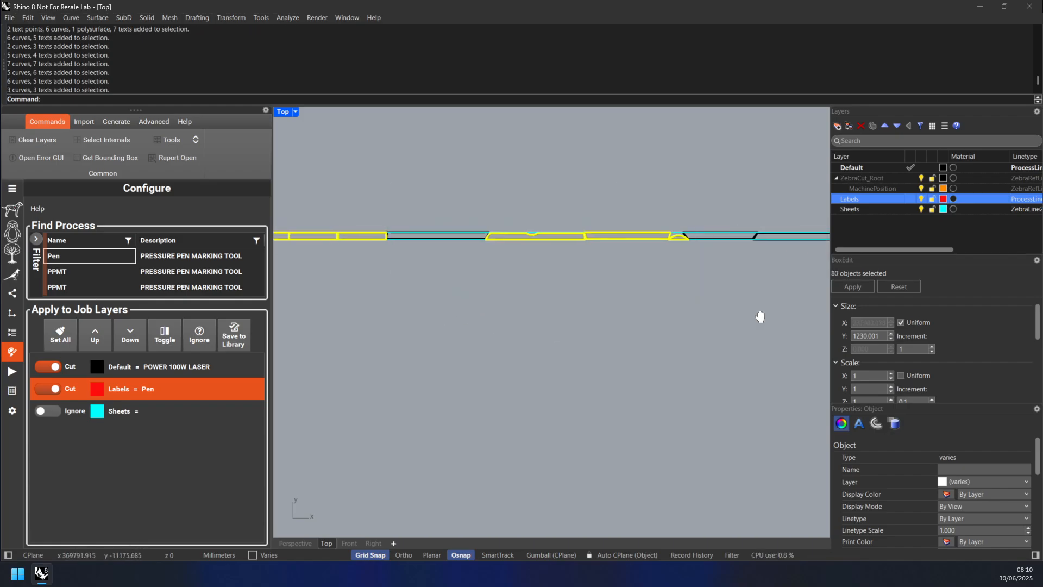
- Add the remaining strips and label texts up to the far end of the nest to the selection
right_click_drag(722, 314, 754, 325)
left_click_drag(391, 230, 543, 279, "shift")
right_click_drag(709, 324, 516, 317)
scroll(306, 266, "up", 4)
right_click_drag(306, 267, 504, 306)
scroll(480, 283, "up", 6)
right_click_drag(716, 372, 454, 355)
right_click_drag(655, 361, 444, 317)
right_click_drag(674, 347, 462, 363)
scroll(465, 304, "down", 3)
left_click_drag(391, 187, 628, 293, "shift")
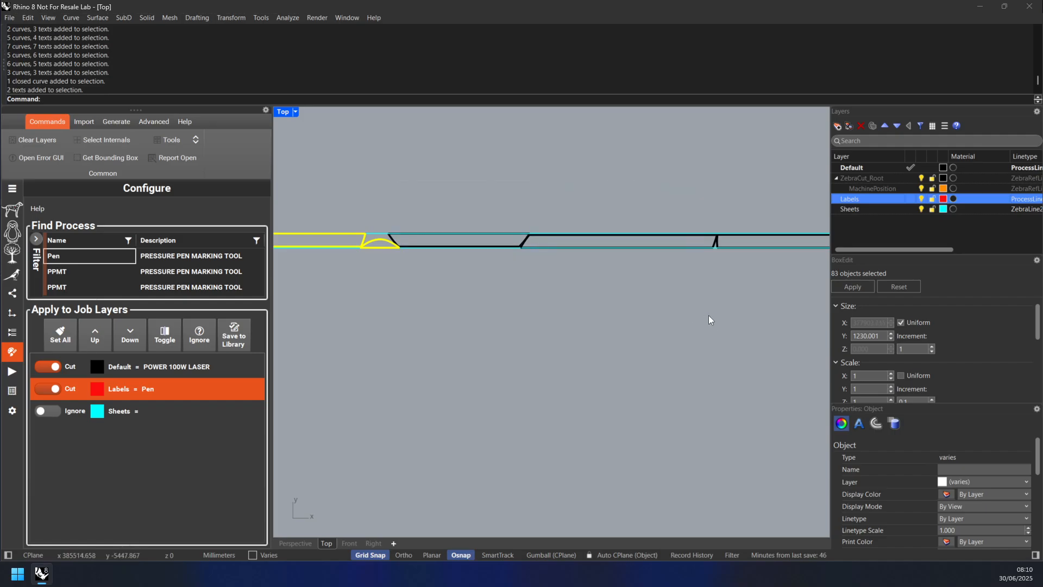
left_click_drag(359, 206, 730, 380, "shift")
right_click_drag(774, 356, 407, 359)
left_click_drag(351, 210, 519, 259, "shift")
- Generate a cutting preview for the selected strips and labels
scroll(359, 337, "down", 10)
right_click_drag(503, 341, 606, 328)
right_click_drag(396, 333, 755, 333)
right_click_drag(389, 345, 641, 322)
right_click_drag(361, 318, 631, 322)
right_click_drag(418, 340, 673, 345)
scroll(474, 308, "up", 7)
scroll(433, 314, "up", 5)
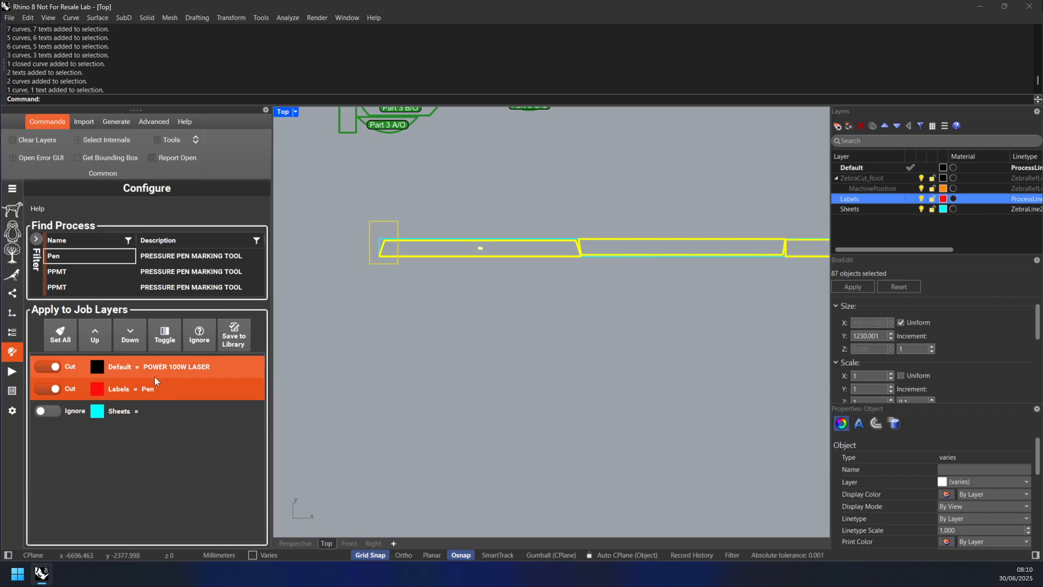
left_click(13, 371)
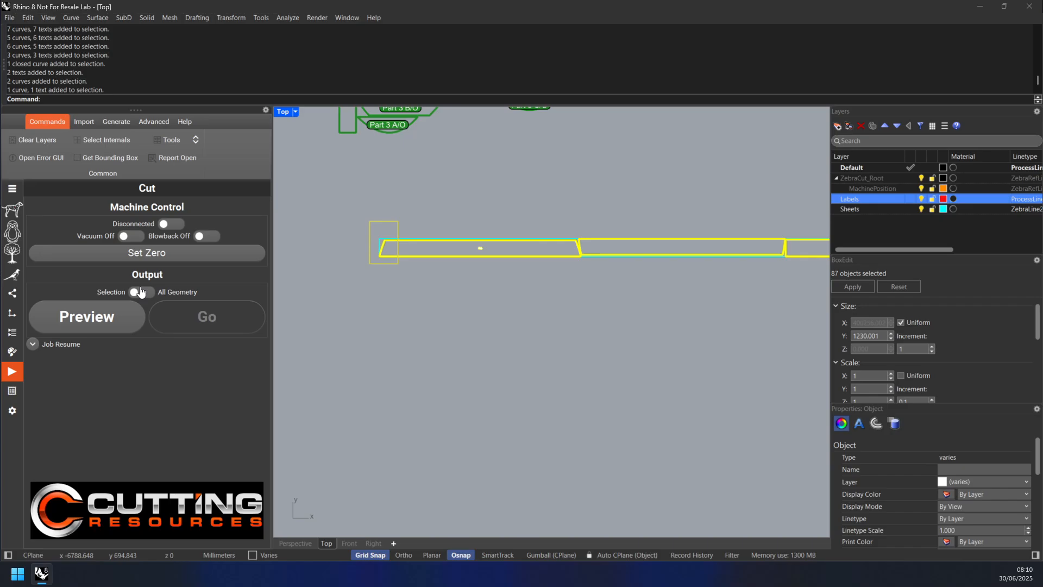
scroll(363, 276, "down", 4)
right_click_drag(417, 144, 509, 215)
right_click_drag(424, 364, 340, 319)
scroll(382, 277, "up", 11)
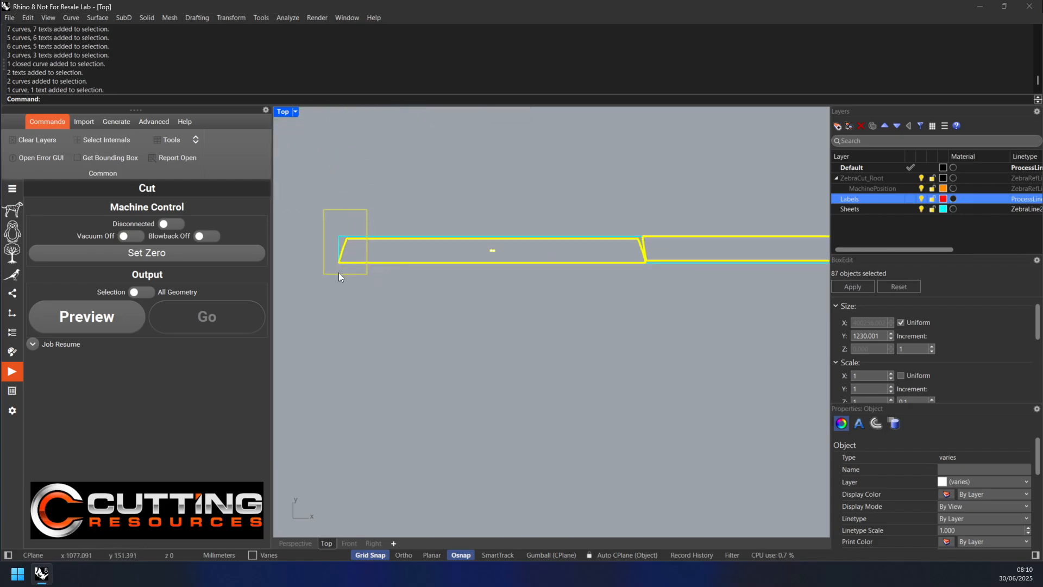
left_click(112, 326)
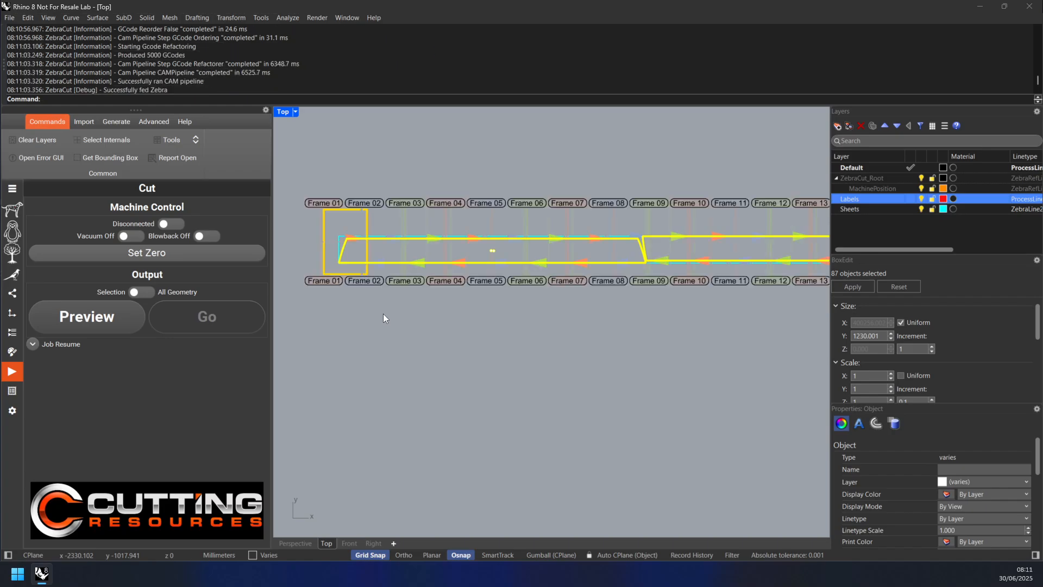
- Examine the previewed toolpath directions and machine frames along the whole nest, from the first strip to the last frame
right_click_drag(485, 353, 392, 351)
right_click_drag(652, 365, 479, 357)
scroll(576, 359, "down", 4)
right_click_drag(664, 378, 467, 350)
right_click_drag(645, 354, 471, 365)
scroll(628, 364, "down", 6)
right_click_drag(629, 387, 387, 373)
right_click_drag(624, 397, 412, 386)
right_click_drag(623, 376, 326, 360)
right_click_drag(579, 353, 300, 363)
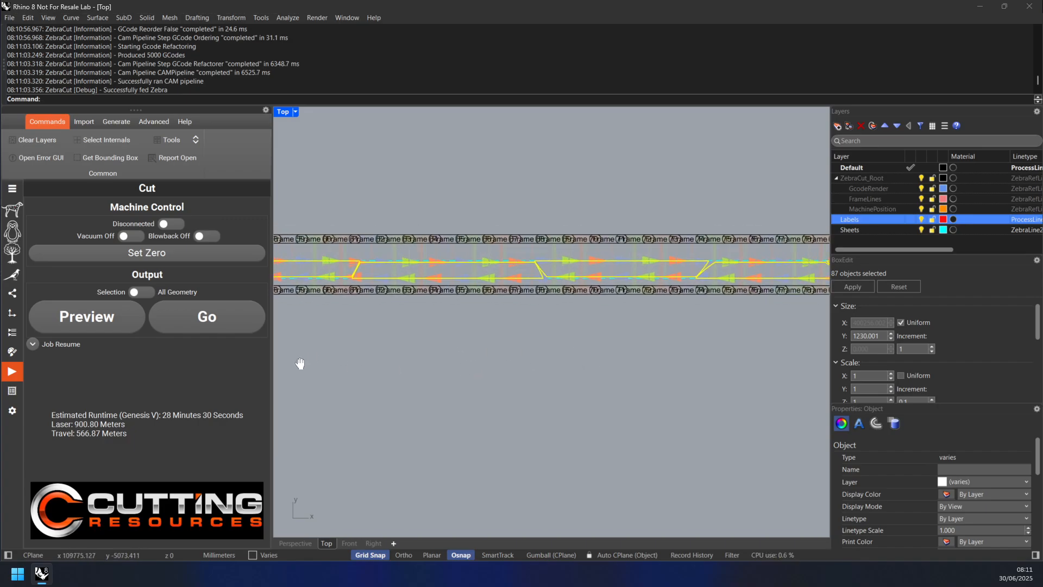
scroll(540, 344, "up", 4)
right_click_drag(614, 344, 301, 336)
scroll(571, 351, "down", 6)
right_click_drag(557, 380, 248, 361)
right_click_drag(554, 348, 259, 348)
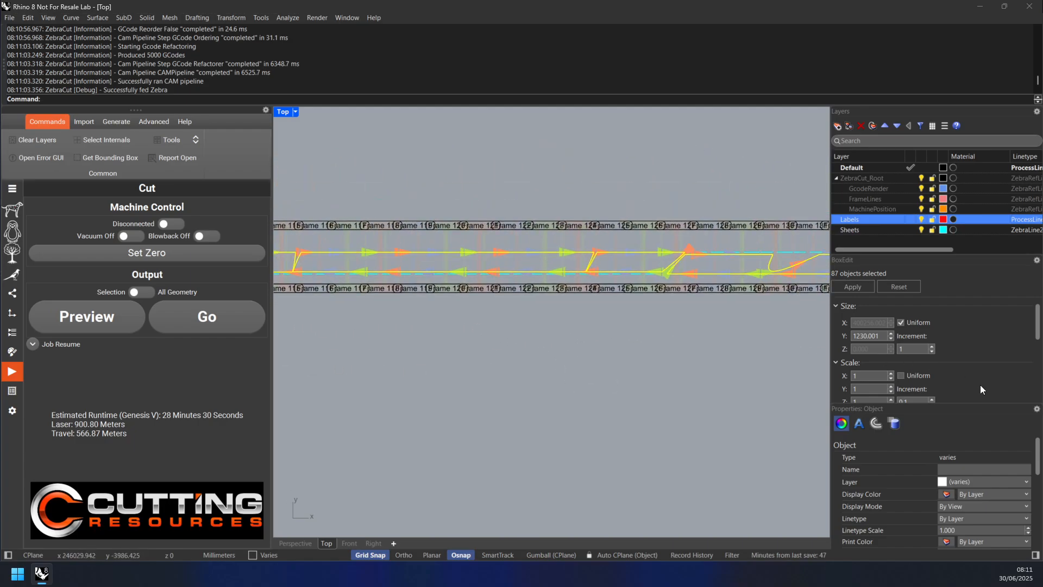
right_click_drag(796, 357, 663, 353)
right_click_drag(766, 338, 489, 335)
right_click_drag(684, 334, 419, 302)
right_click_drag(676, 300, 375, 323)
scroll(639, 243, "up", 5)
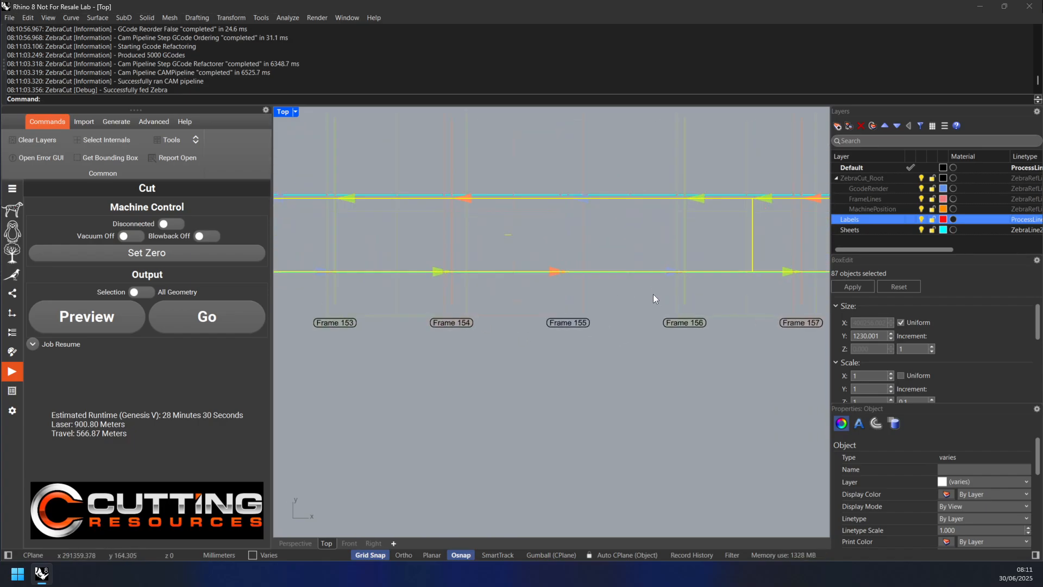
right_click_drag(703, 359, 505, 339)
scroll(579, 329, "down", 4)
right_click_drag(671, 373, 461, 345)
scroll(613, 337, "down", 7)
scroll(611, 337, "down", 6)
right_click_drag(739, 390, 418, 367)
right_click_drag(760, 371, 418, 359)
right_click_drag(611, 343, 589, 323)
scroll(628, 278, "up", 13)
right_click_drag(680, 352, 464, 357)
right_click_drag(636, 352, 448, 350)
right_click_drag(691, 329, 426, 335)
scroll(684, 266, "up", 6)
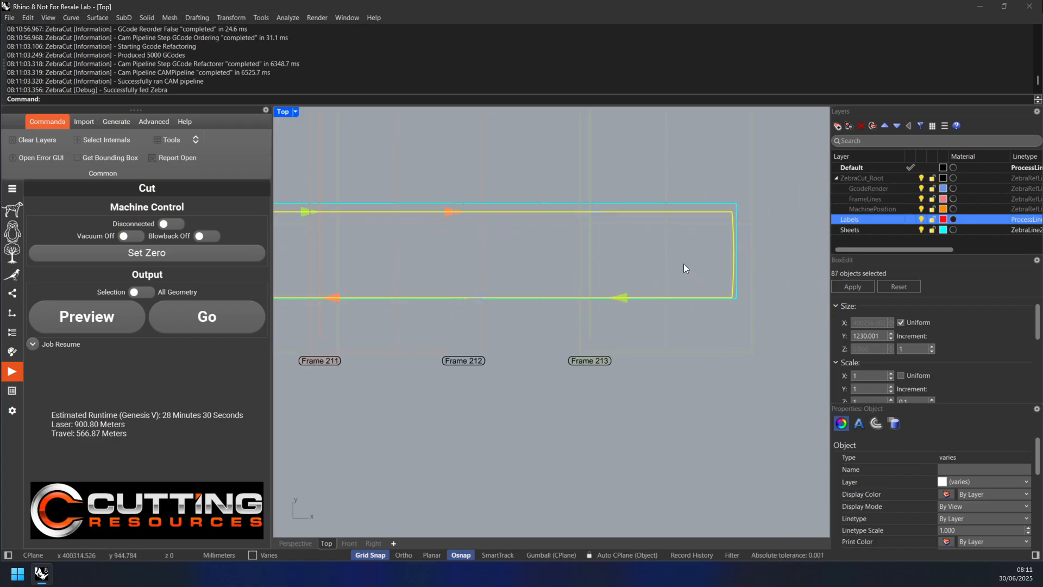
- Set the Machine Max X value to 6000 in the machine status settings and close them
scroll(662, 271, "down", 4)
scroll(649, 272, "down", 5)
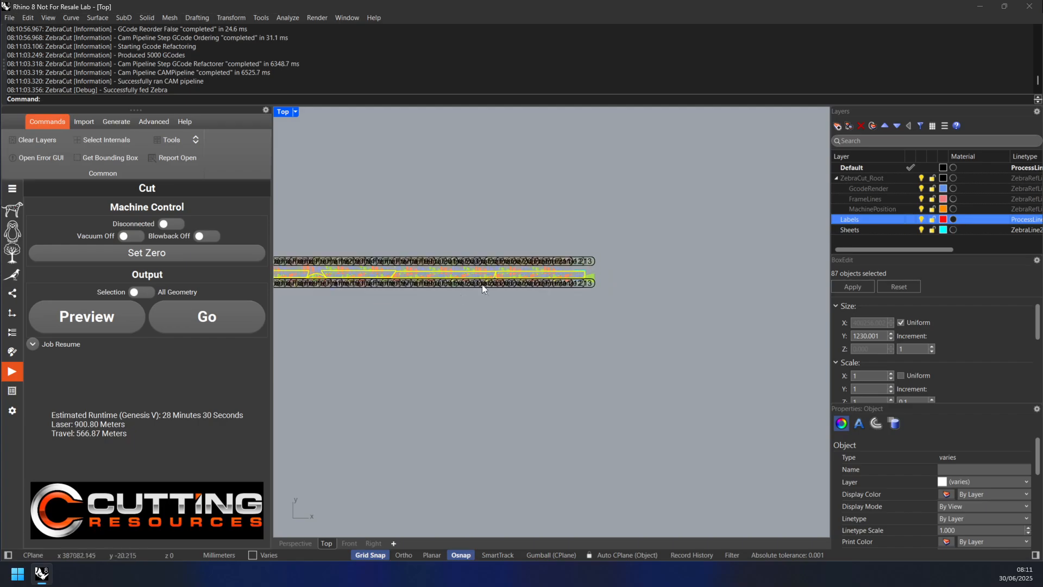
right_click_drag(471, 323, 606, 309)
scroll(446, 289, "down", 11)
right_click_drag(353, 303, 727, 296)
right_click_drag(469, 295, 574, 291)
scroll(446, 252, "up", 9)
scroll(563, 243, "up", 14)
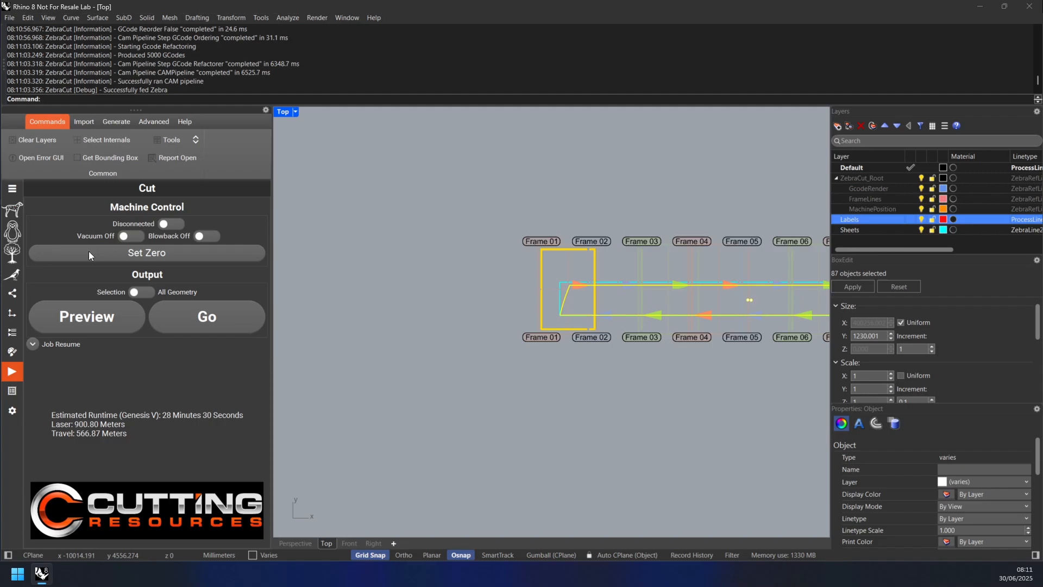
left_click(15, 294)
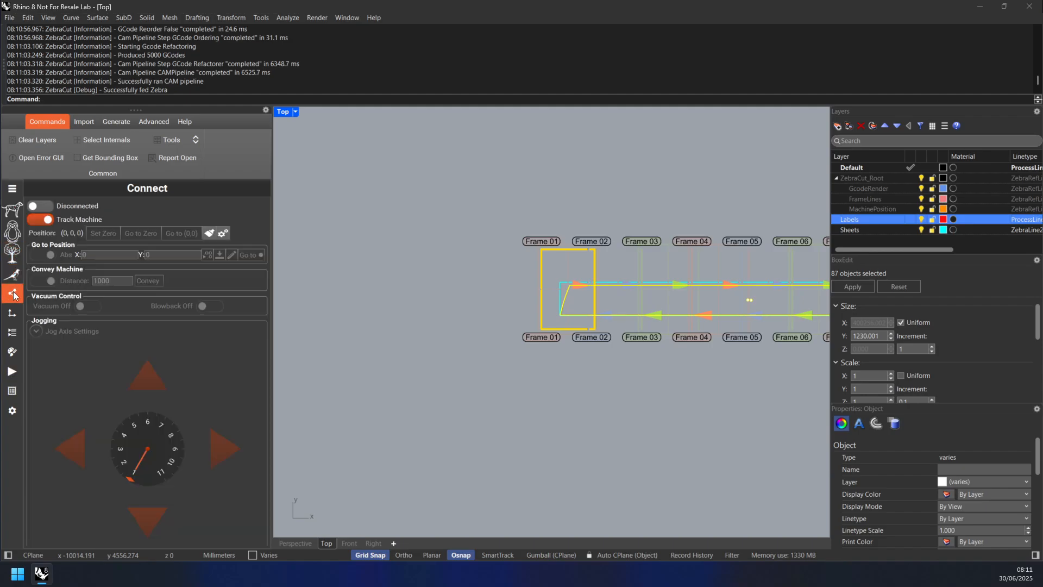
left_click(224, 235)
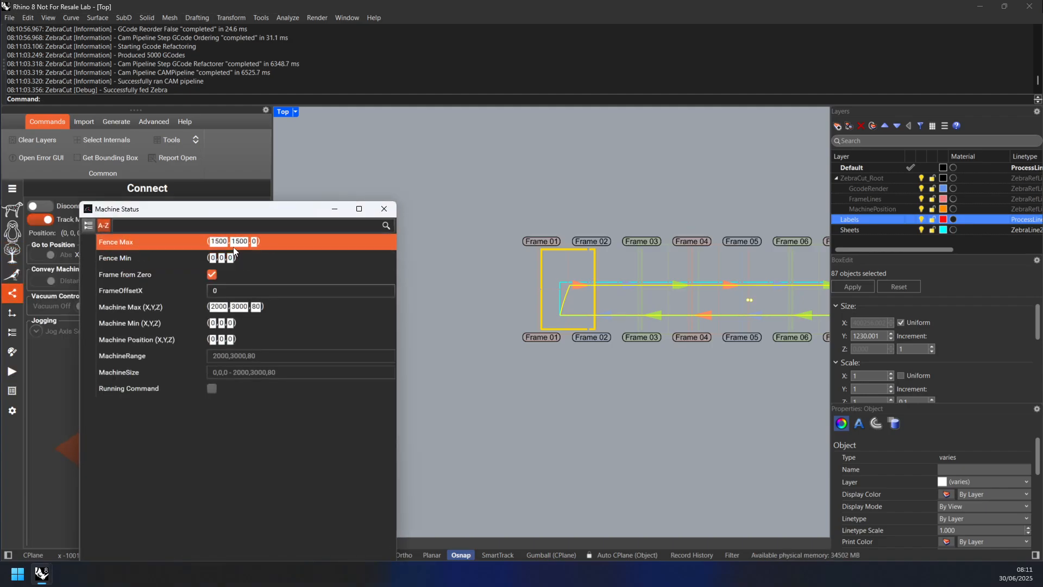
left_click(219, 308)
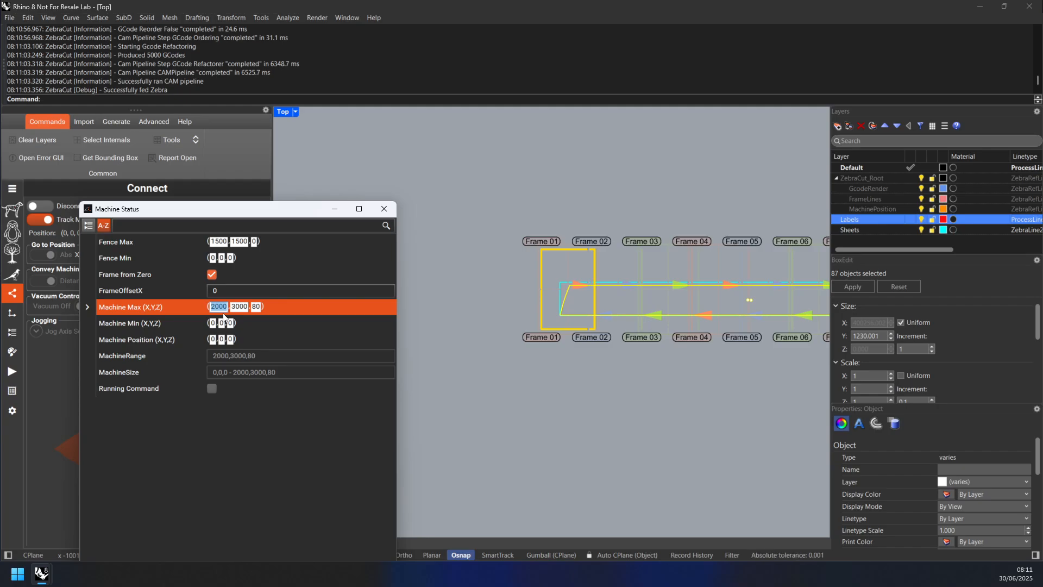
type("6000")
key("Return")
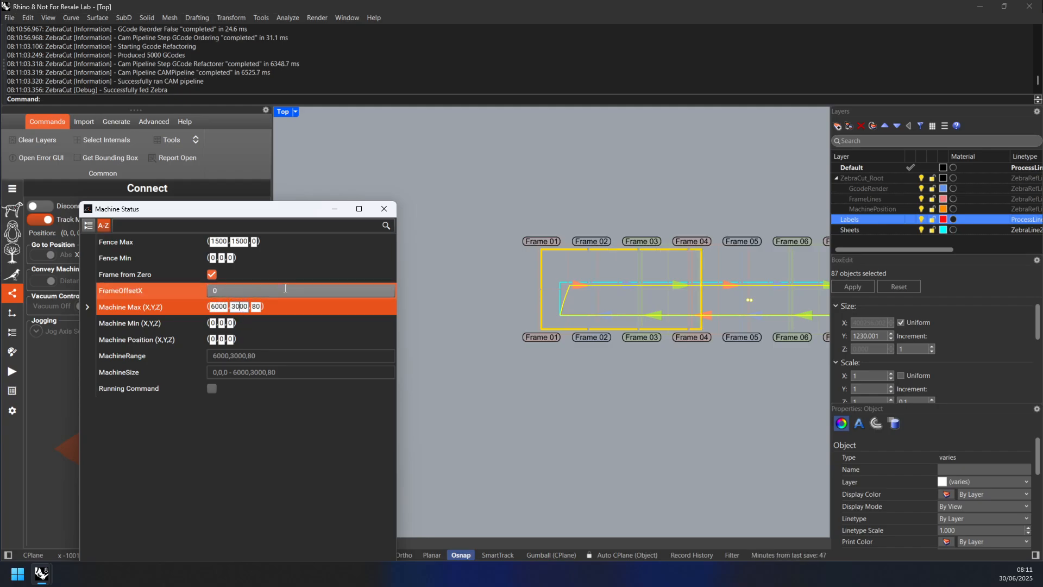
left_click(389, 215)
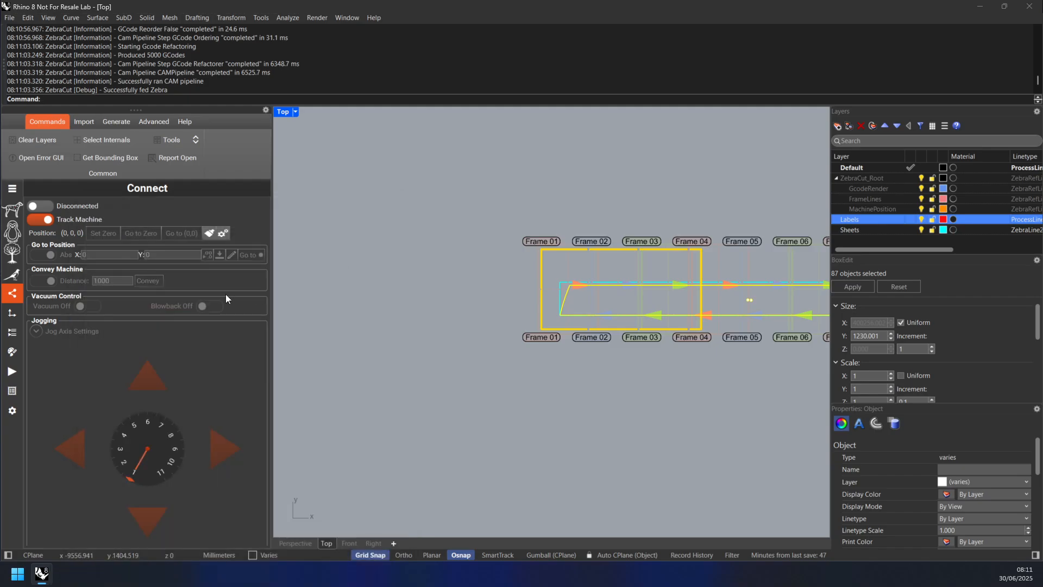
- Clear the previous preview layers and regenerate the cutting preview for the selection with the enlarged machine area
left_click(12, 371)
scroll(412, 378, "down", 5)
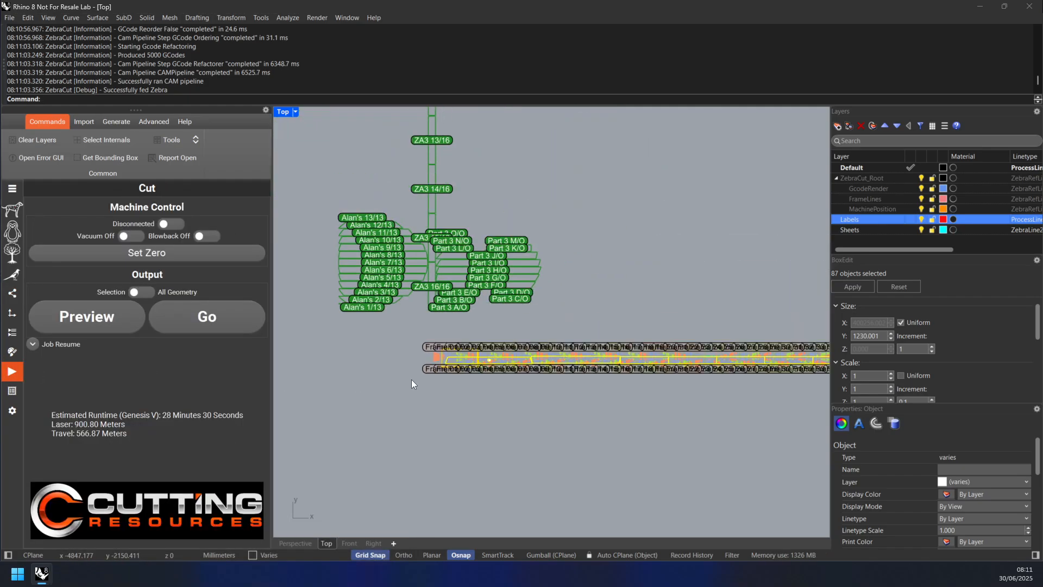
scroll(342, 345, "up", 10)
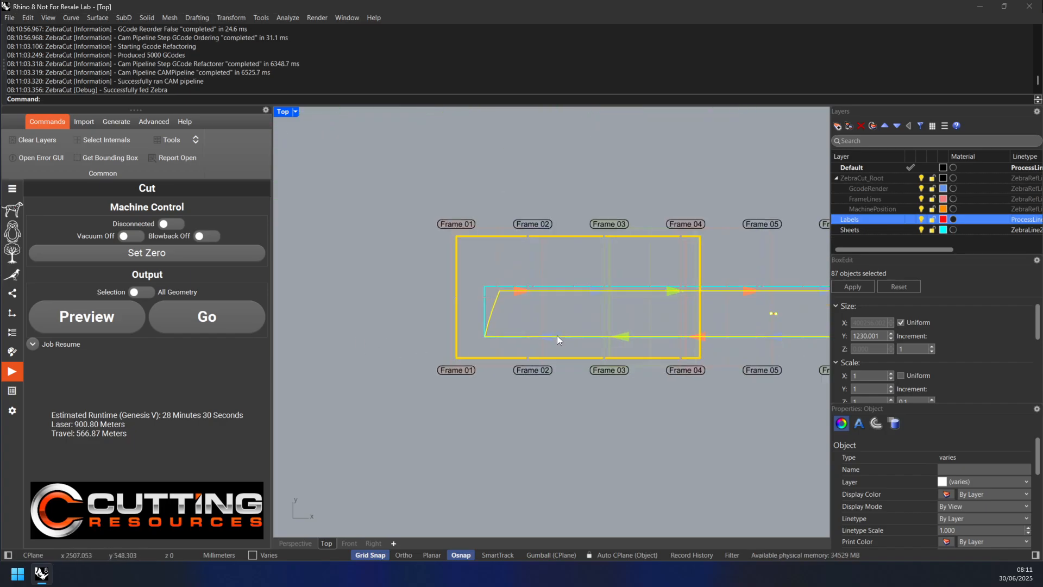
left_click(48, 142)
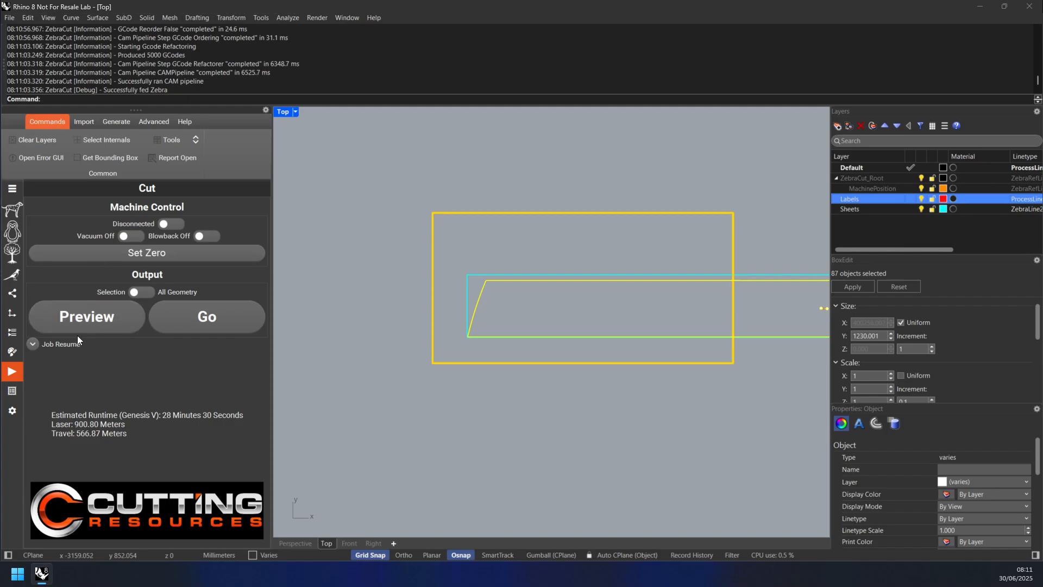
left_click(100, 321)
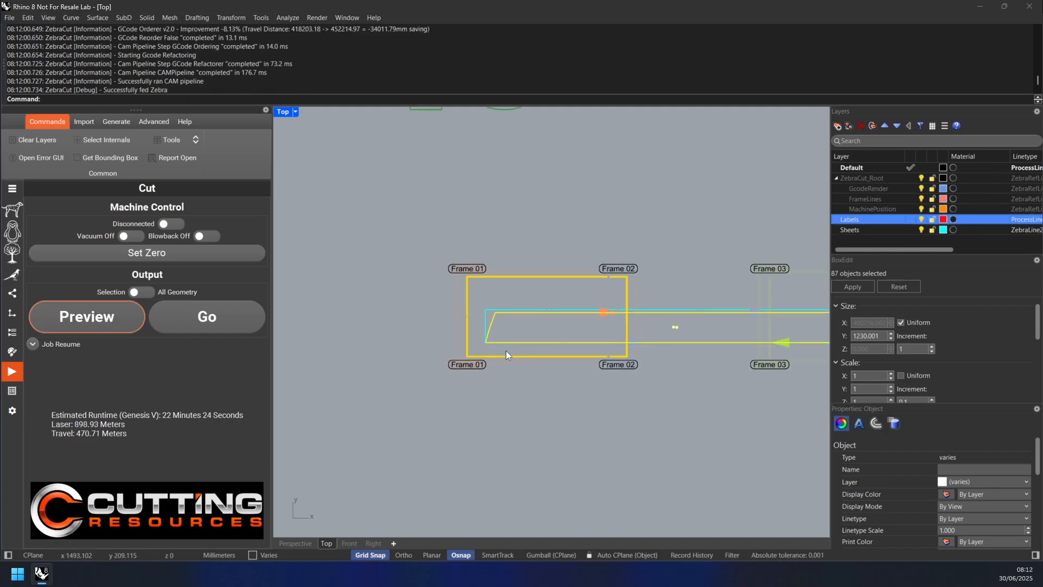
- Examine the new frame spacing and toolpaths along the nest through to its last frame
scroll(693, 410, "down", 5)
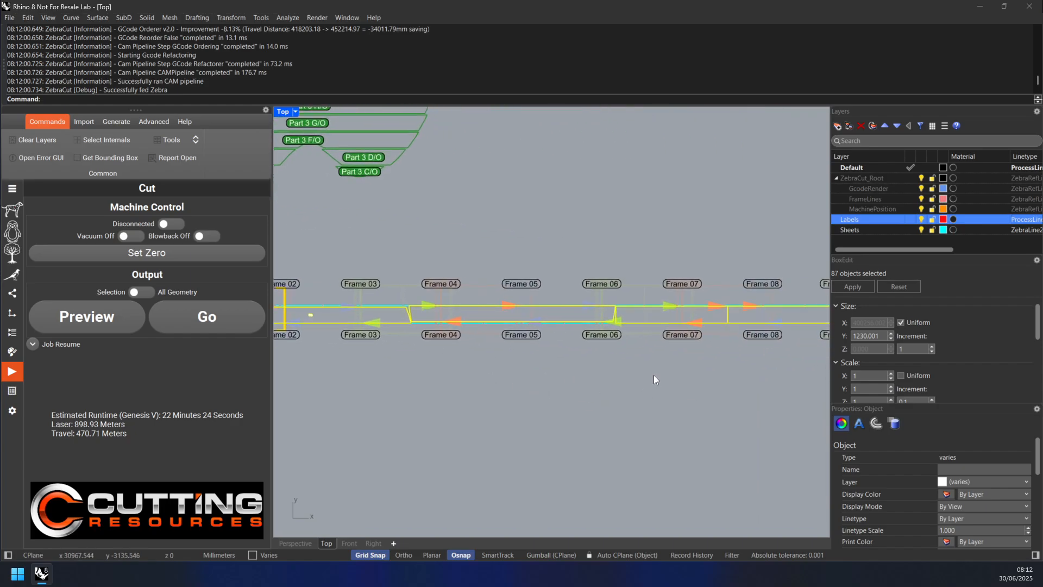
right_click_drag(709, 404, 494, 370)
right_click_drag(730, 362, 519, 342)
right_click_drag(733, 353, 516, 342)
right_click_drag(734, 348, 513, 371)
scroll(575, 268, "up", 4)
scroll(610, 357, "down", 4)
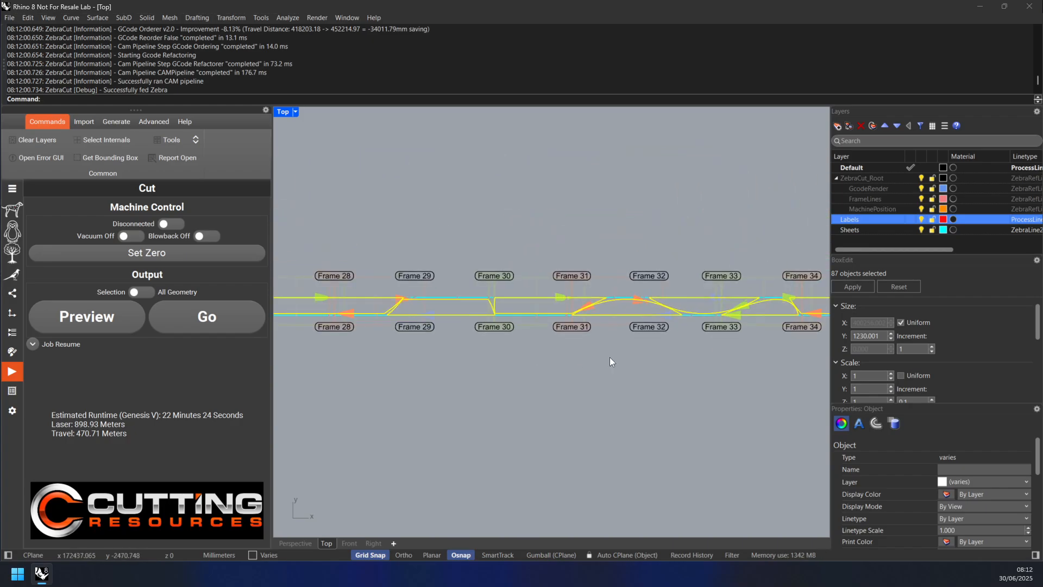
scroll(616, 354, "down", 4)
right_click_drag(701, 414, 425, 380)
right_click_drag(684, 354, 467, 339)
scroll(611, 335, "down", 4)
scroll(579, 343, "up", 8)
scroll(579, 343, "up", 5)
scroll(596, 301, "up", 2)
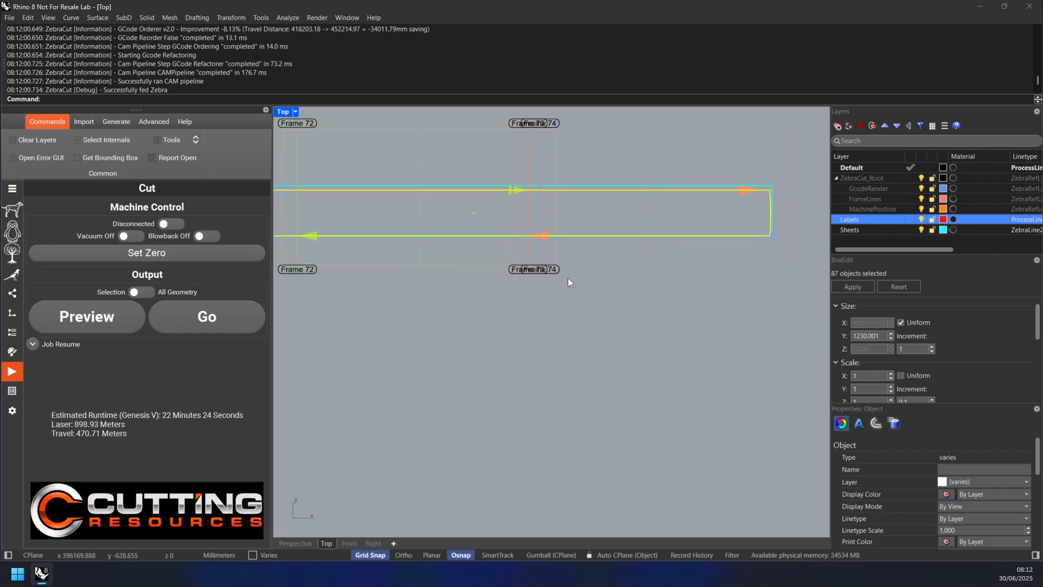
right_click_drag(448, 322, 607, 358)
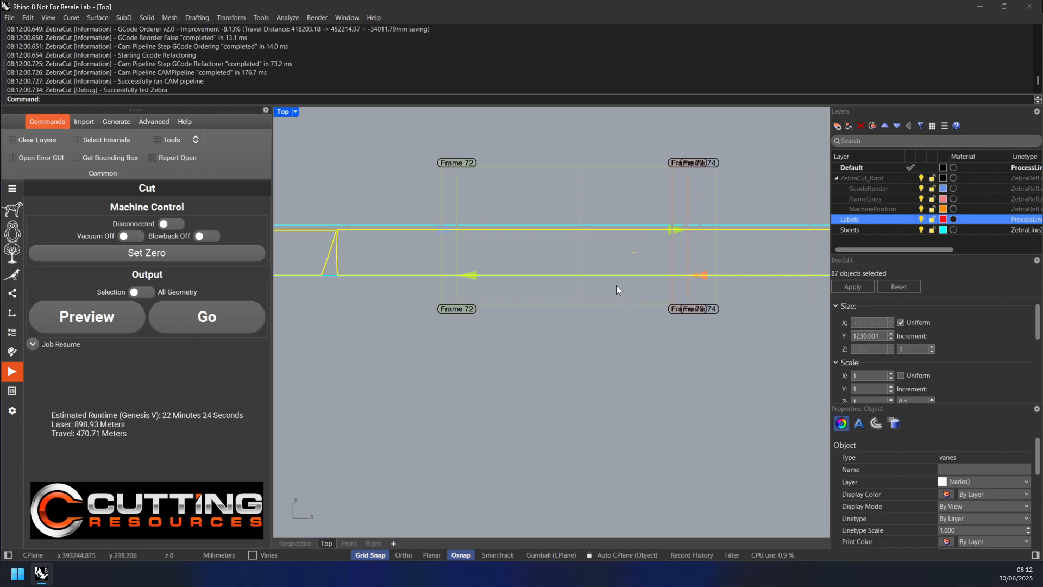
scroll(616, 285, "down", 2)
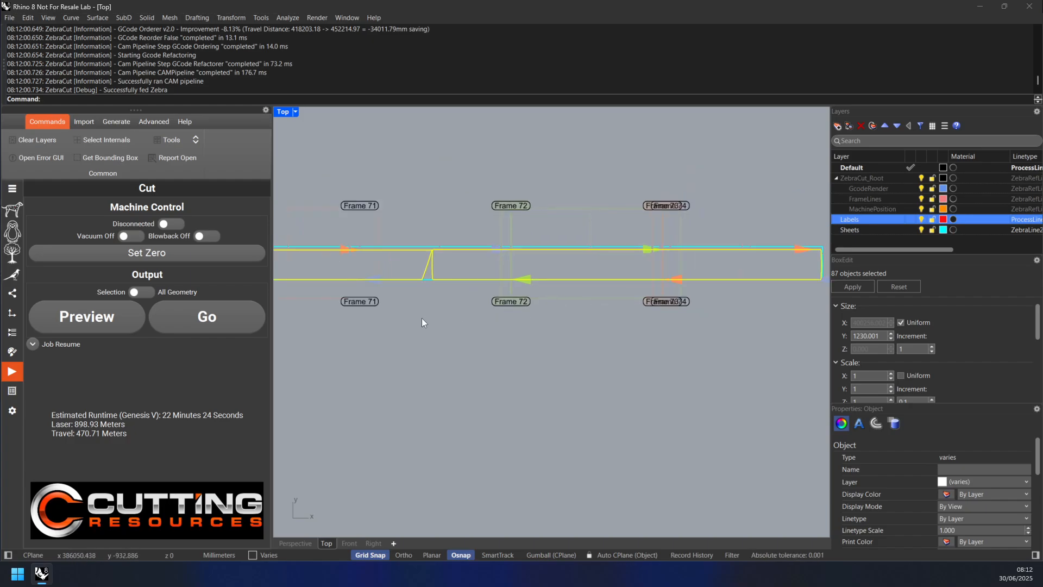
- Examine the chopped and labelled original parts together with the start of the nest
scroll(423, 321, "down", 5)
scroll(493, 325, "down", 9)
right_click_drag(434, 318, 668, 294)
scroll(472, 309, "down", 10)
right_click_drag(417, 338, 491, 341)
scroll(486, 315, "up", 10)
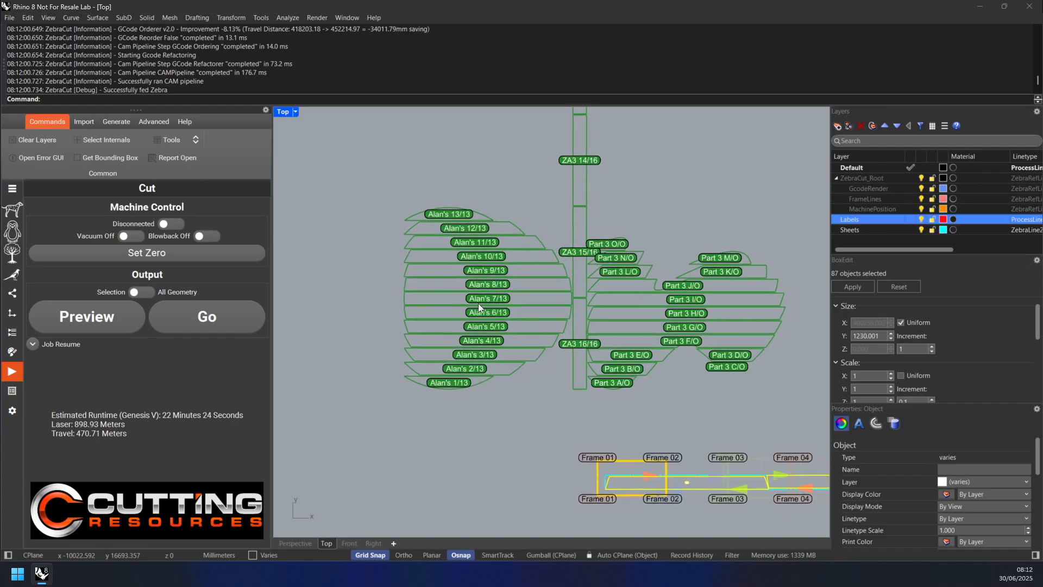
scroll(457, 349, "up", 4)
right_click_drag(529, 329, 418, 342)
right_click_drag(597, 346, 542, 340)
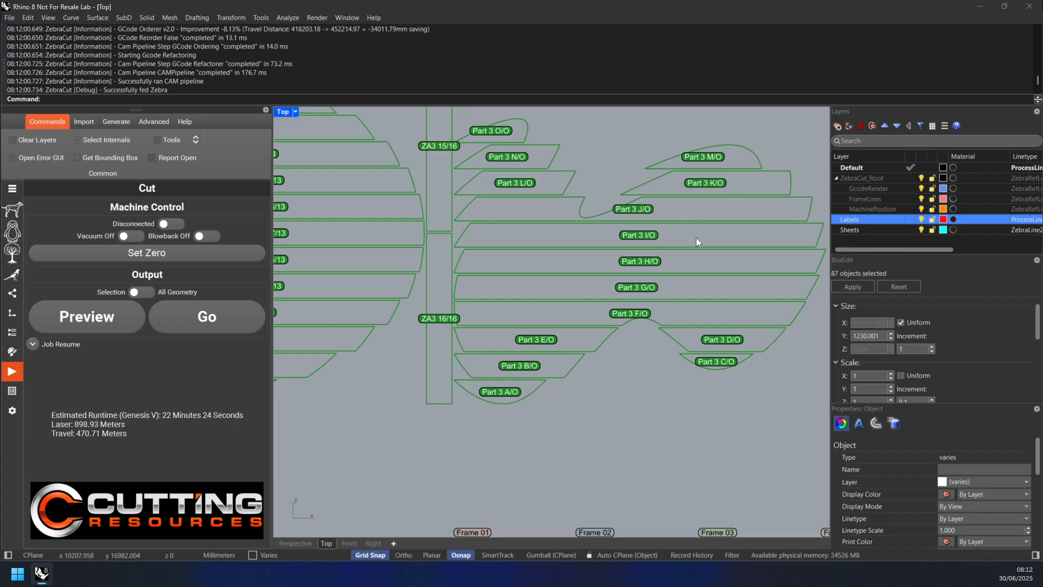
right_click_drag(682, 396, 627, 265)
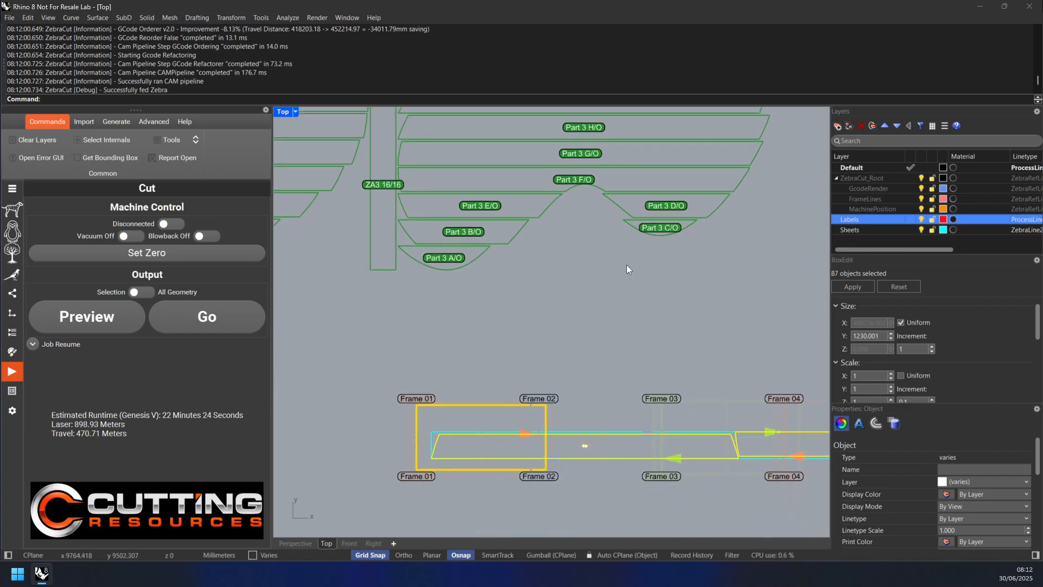
- Expand the imported geometry in the Magpie tree nesting and review its part names against the labelled drawing
left_click(11, 252)
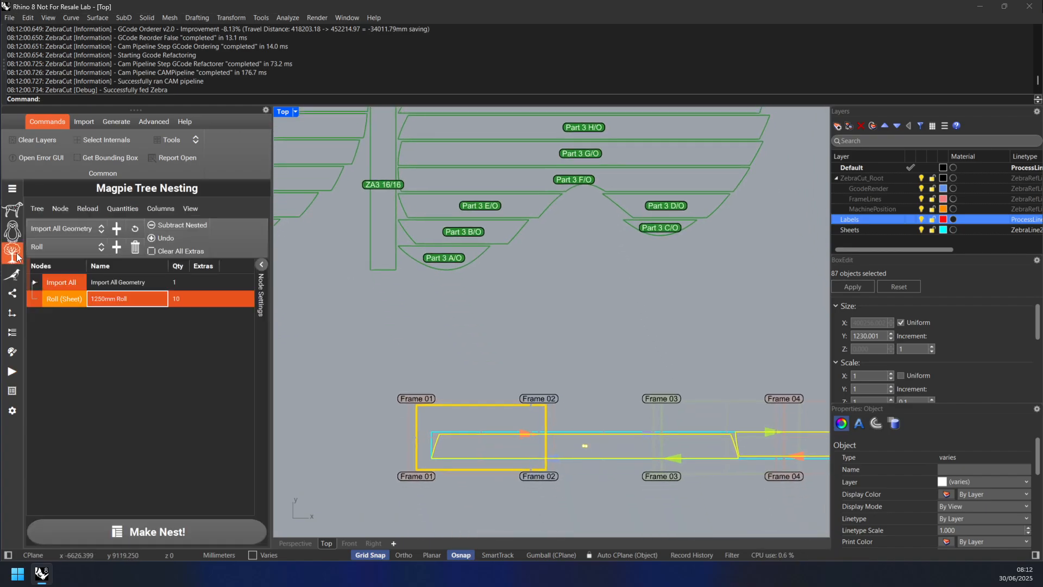
left_click(37, 279)
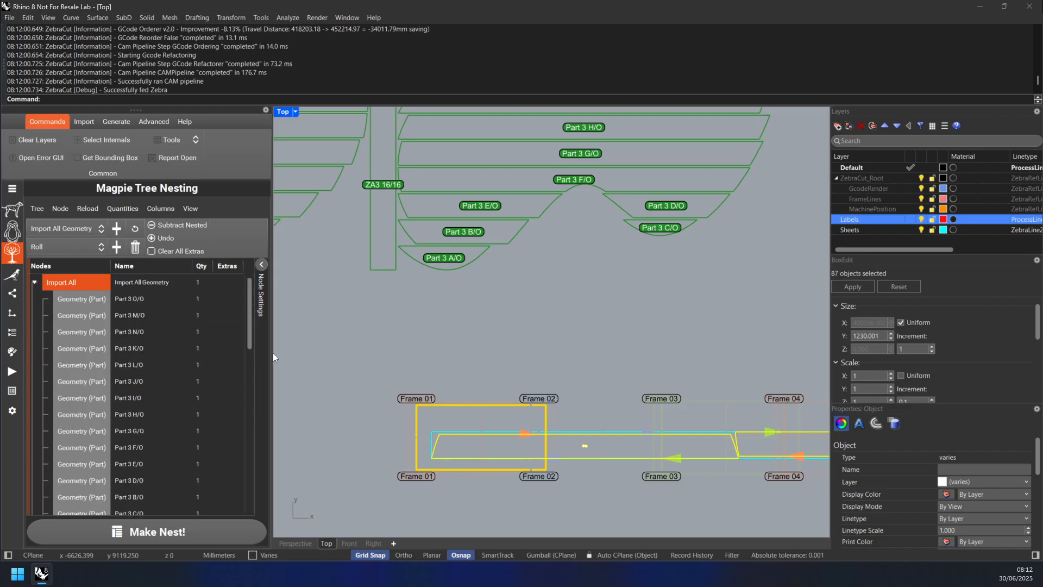
left_click(196, 334)
left_click_drag(249, 333, 250, 465)
scroll(315, 428, "down", 8)
scroll(477, 425, "down", 6)
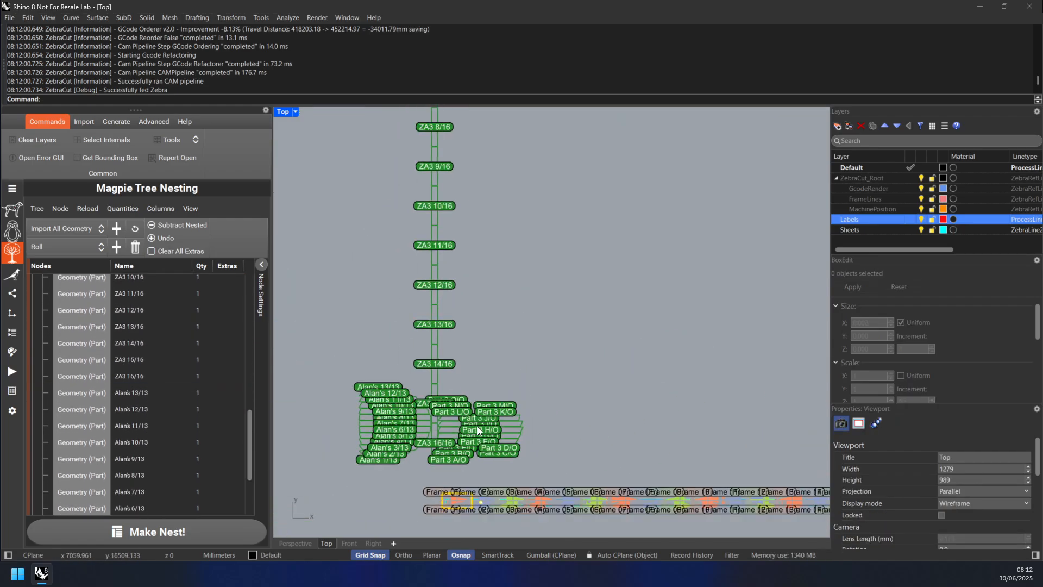
- Inspect the first frames of the nest and check the width and length settings of the 1250mm Roll node
scroll(453, 337, "up", 10)
right_click_drag(448, 409, 453, 377)
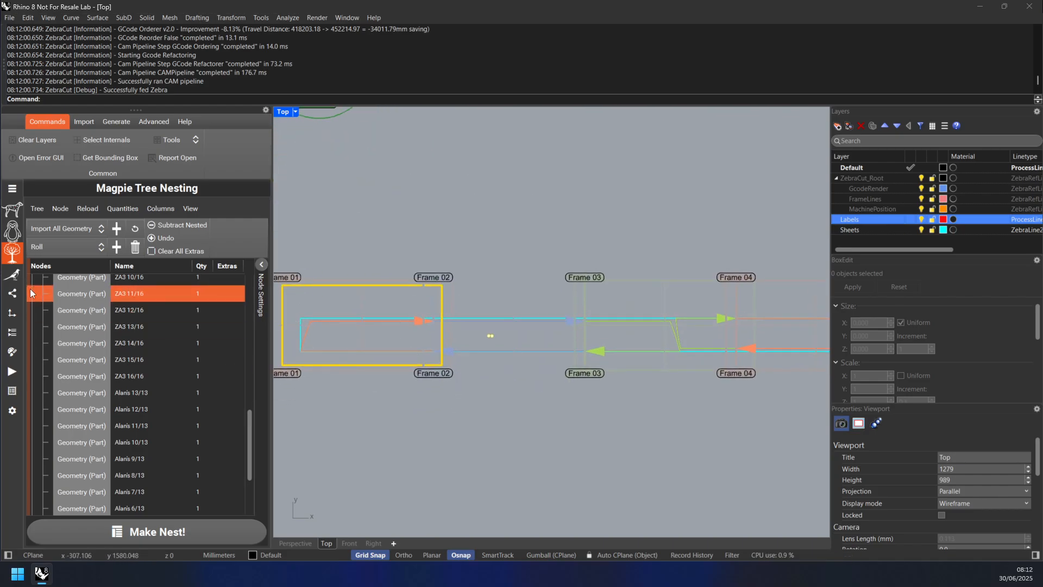
left_click_drag(247, 418, 249, 484)
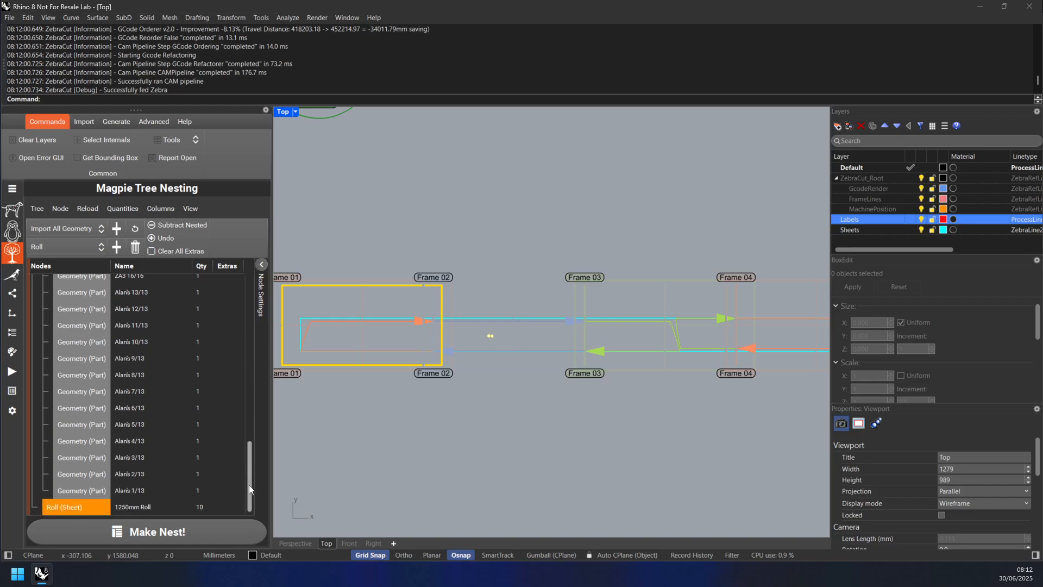
left_click(158, 504)
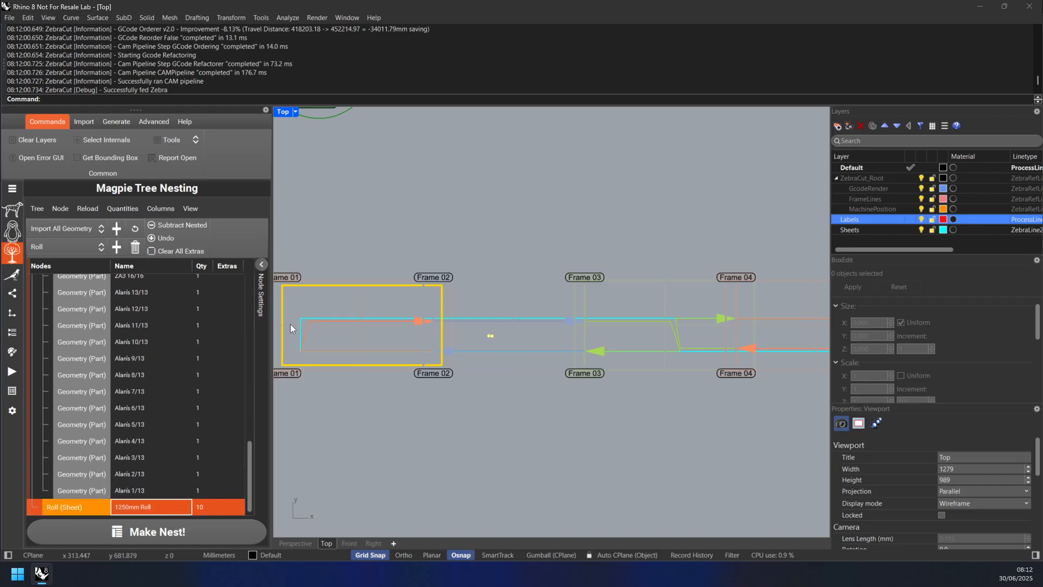
left_click(264, 268)
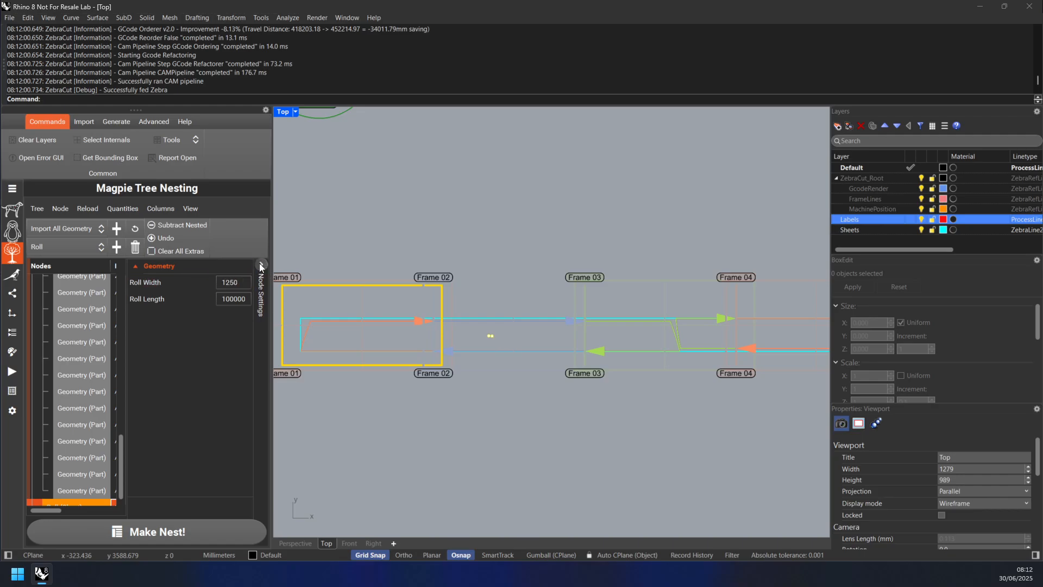
left_click(259, 264)
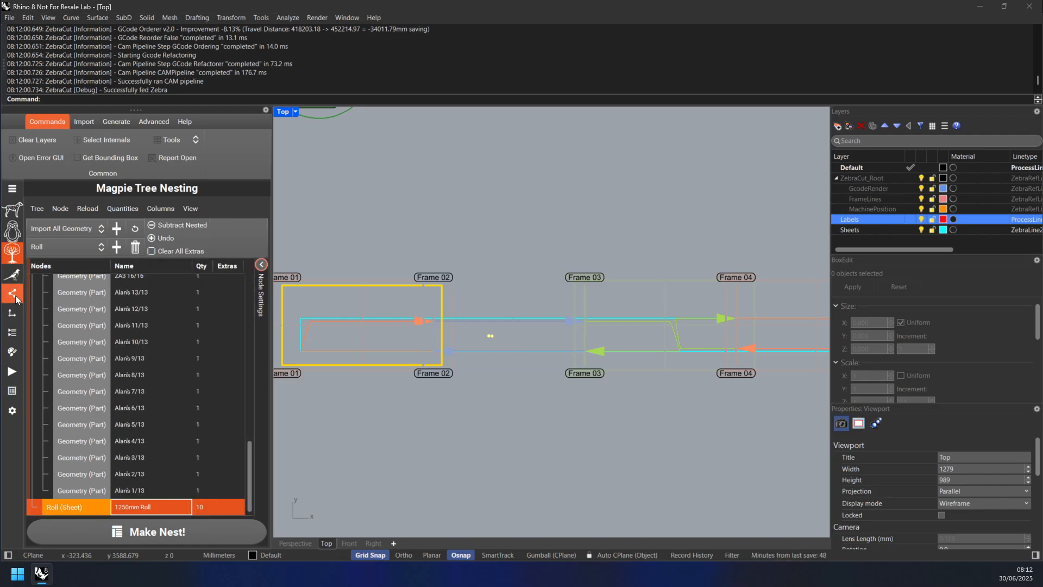
- Review the job configuration and the processes assigned to the job layers, ending on the cut output page with the framed nest in view
left_click(11, 312)
left_click(12, 335)
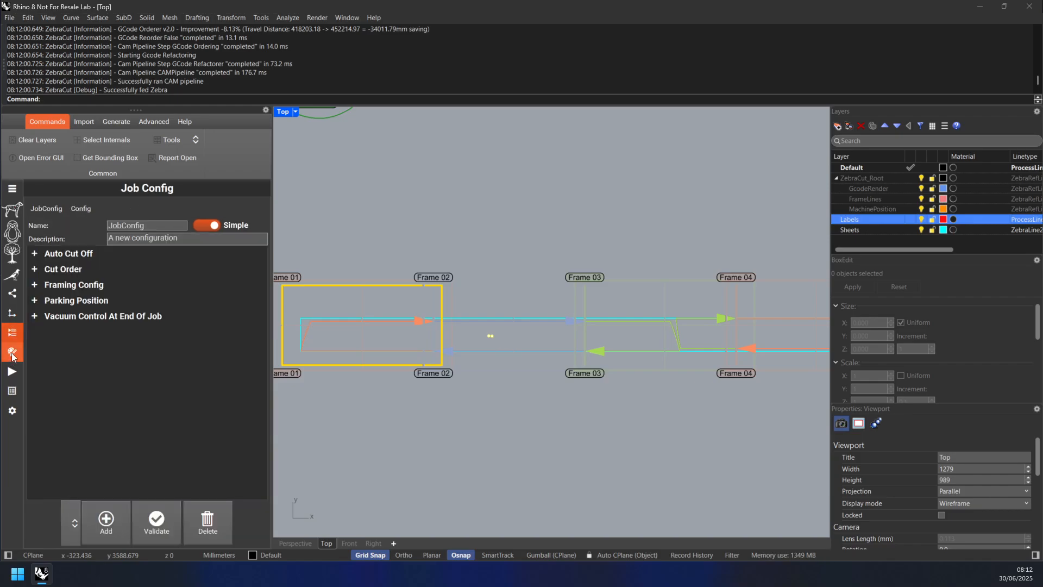
left_click(12, 351)
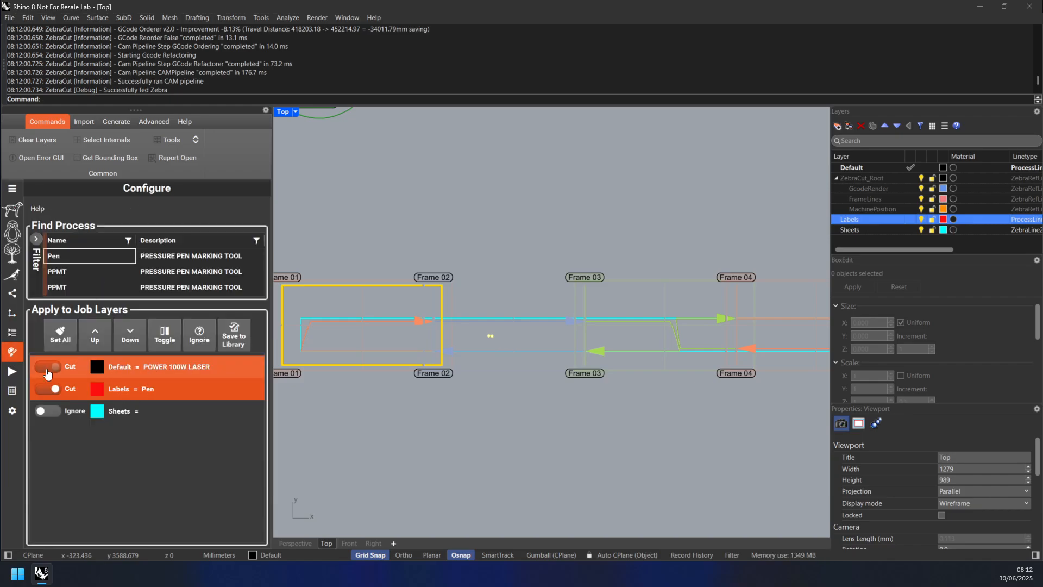
left_click(12, 371)
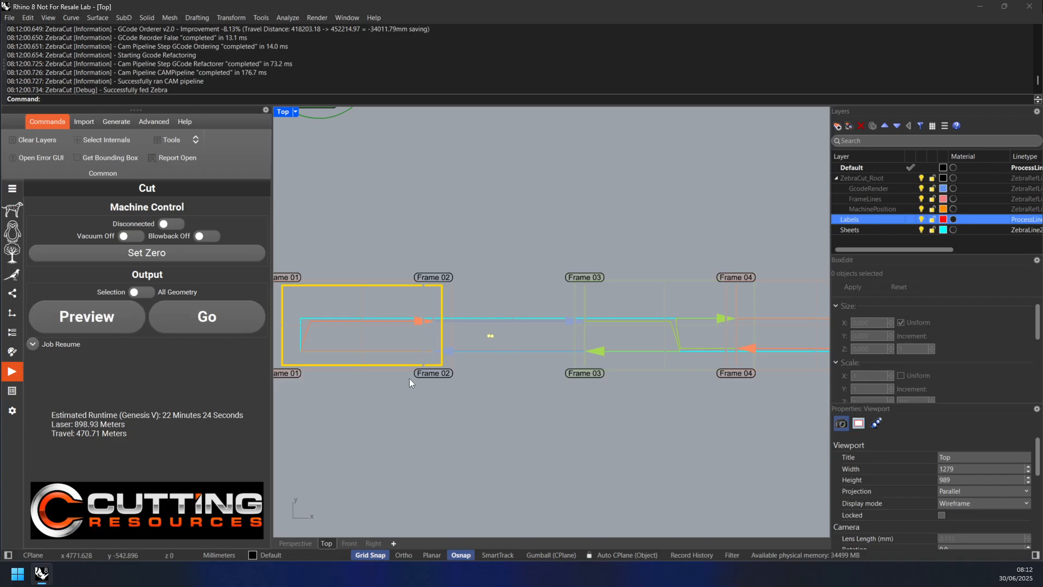
scroll(409, 381, "down", 6)
scroll(481, 386, "down", 2)
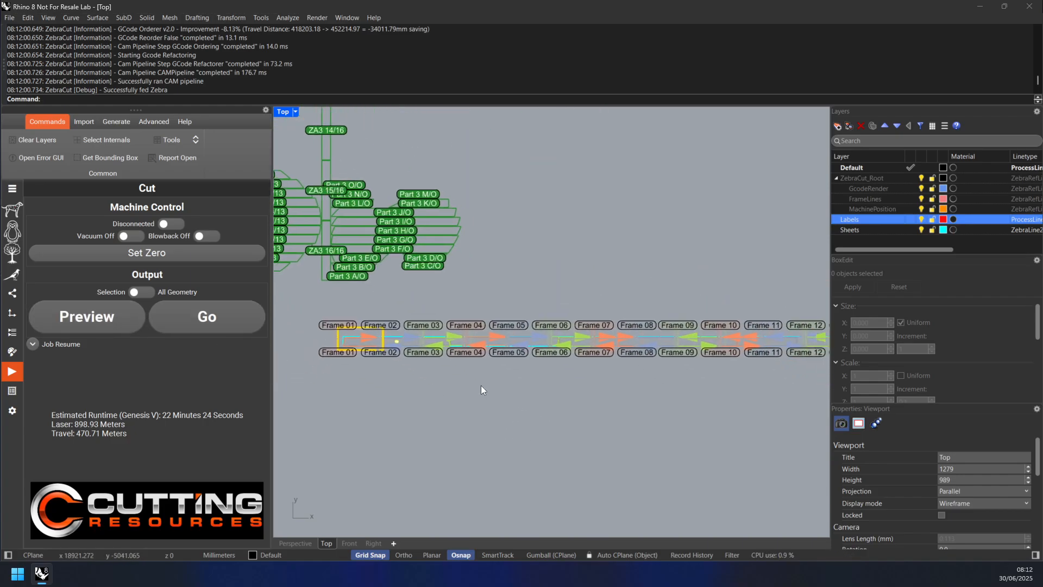